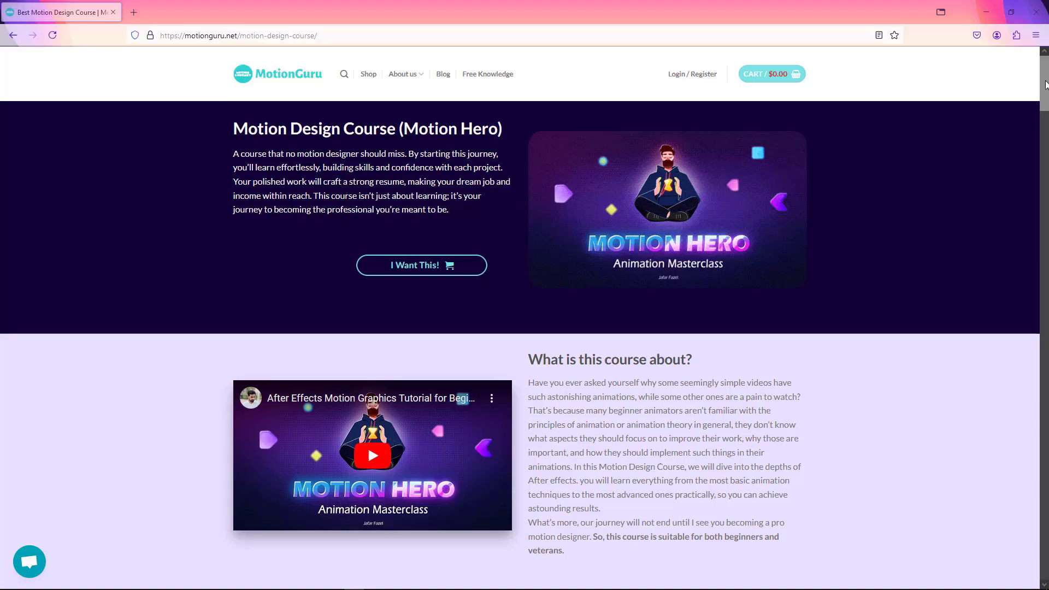
{"action": "scroll", "coordinate": [1047, 90], "scroll_direction": "down", "scroll_amount": 1}
{"action": "left_click_drag", "start_coordinate": [1047, 90], "coordinate": [1016, 420]}
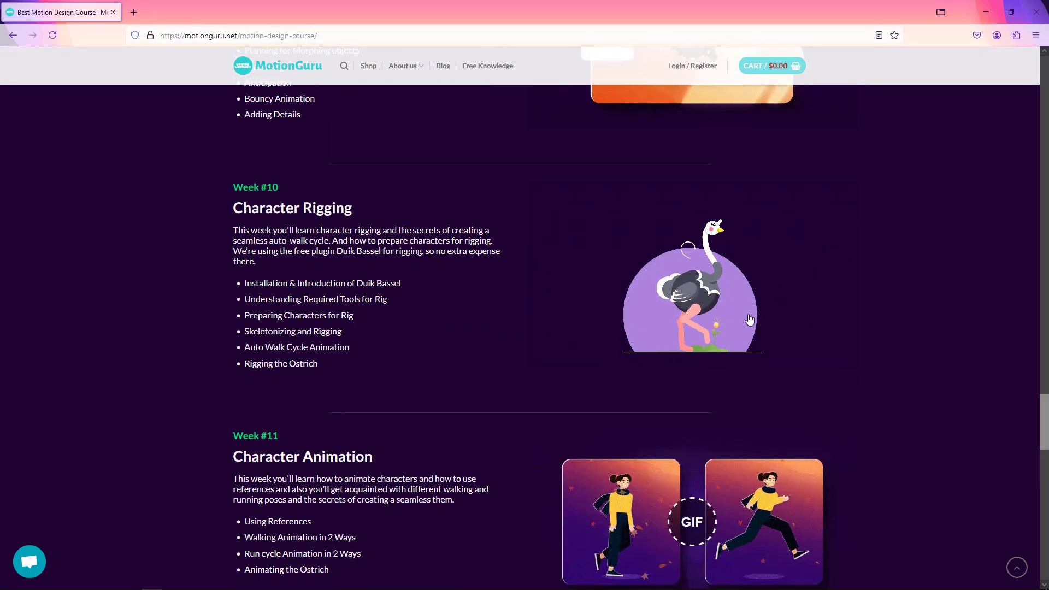
{"action": "scroll", "coordinate": [751, 328], "scroll_direction": "down", "scroll_amount": 3}
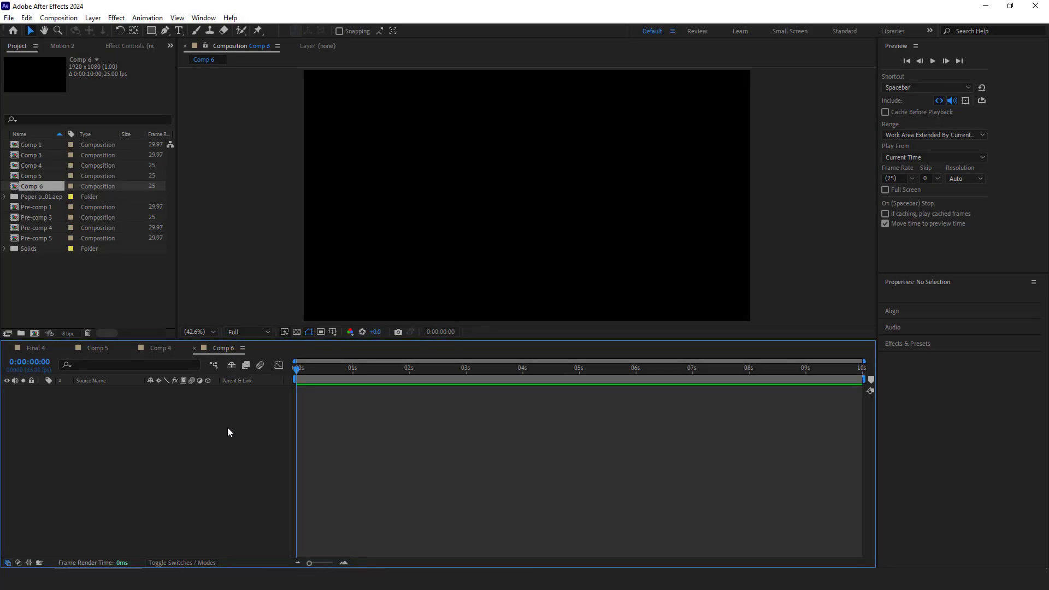
Step: Create a white solid 200 px wide and 800 px high in Comp 6
{"action": "right_click", "coordinate": [229, 432]}
{"action": "mouse_move", "coordinate": [252, 437]}
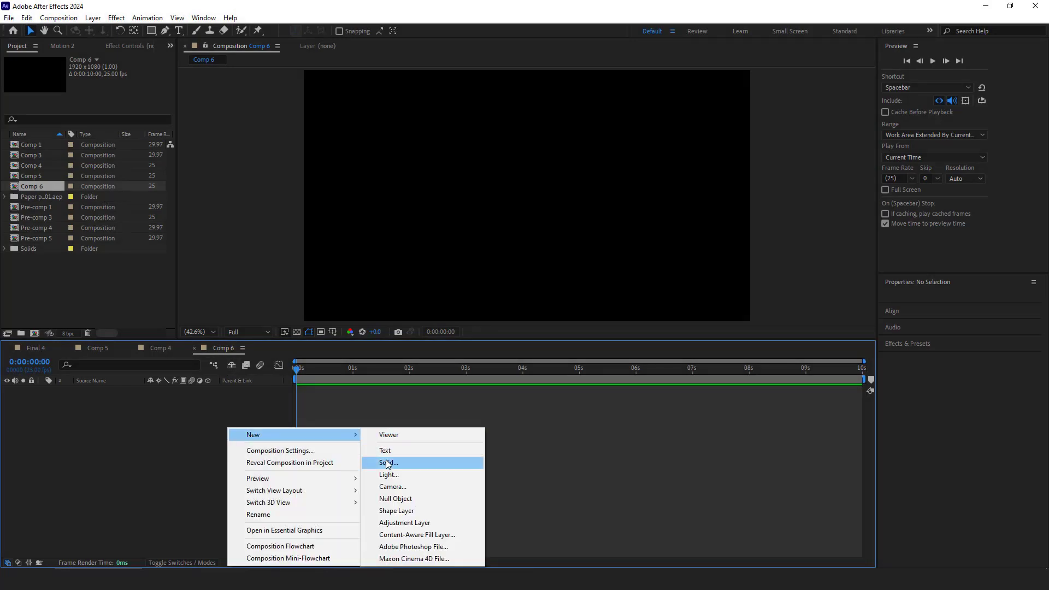
{"action": "left_click", "coordinate": [388, 463]}
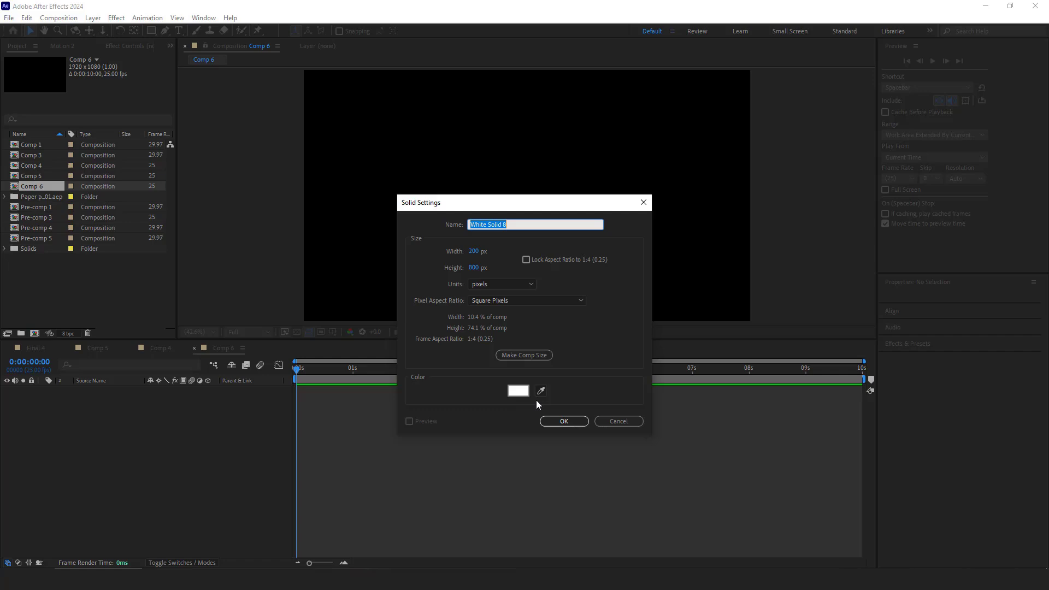
{"action": "left_click", "coordinate": [564, 421]}
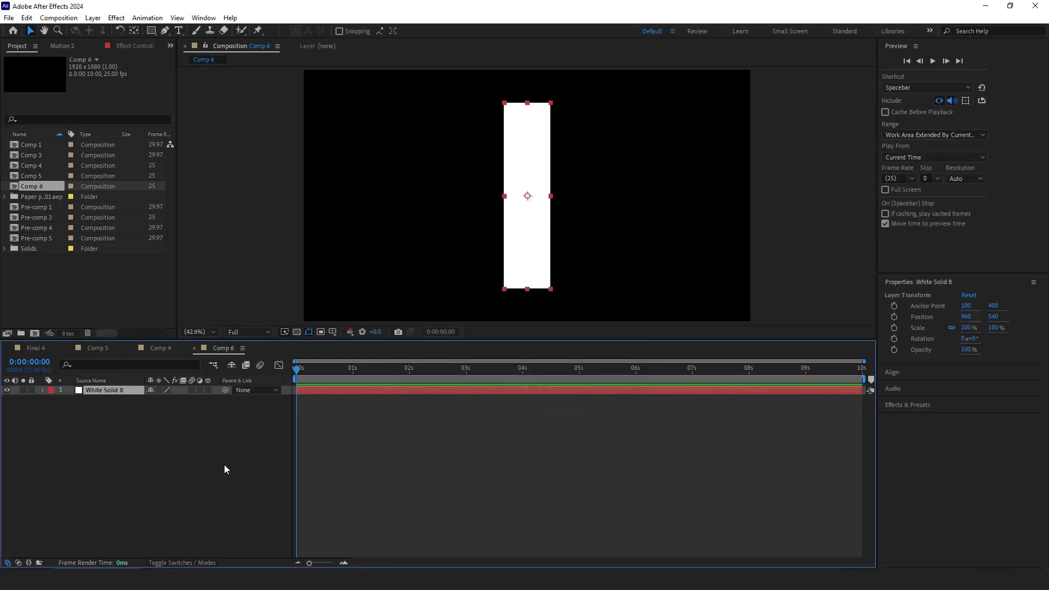
Step: With Comp 4's paper plane as reference, mask Comp 6's white solid into a right triangle, moving the rectangular mask's upper-right corner onto its upper-left corner
{"action": "left_click", "coordinate": [161, 351]}
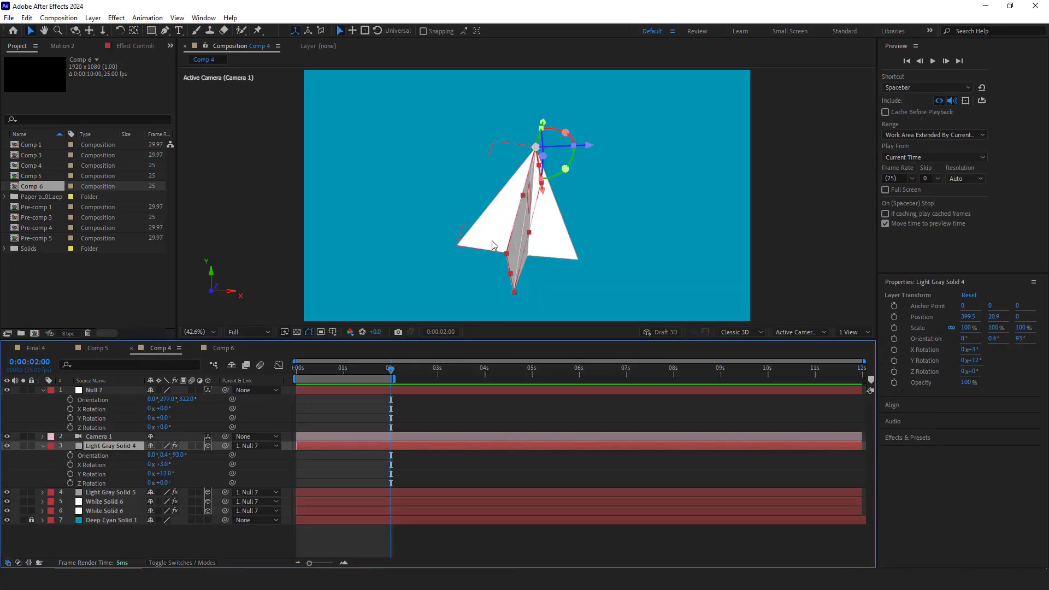
{"action": "left_click", "coordinate": [224, 349]}
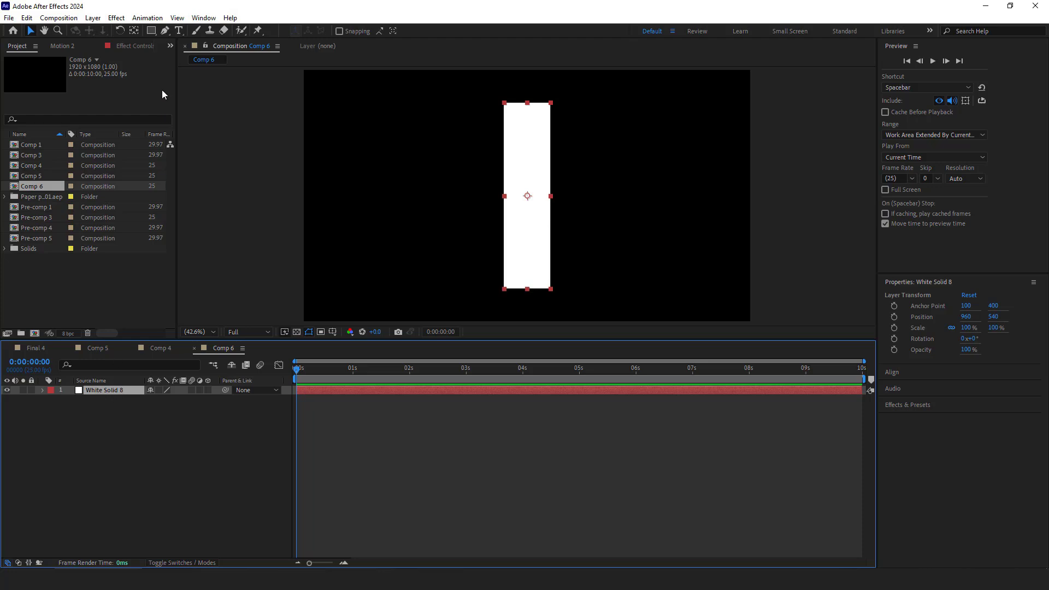
{"action": "double_click", "coordinate": [152, 31]}
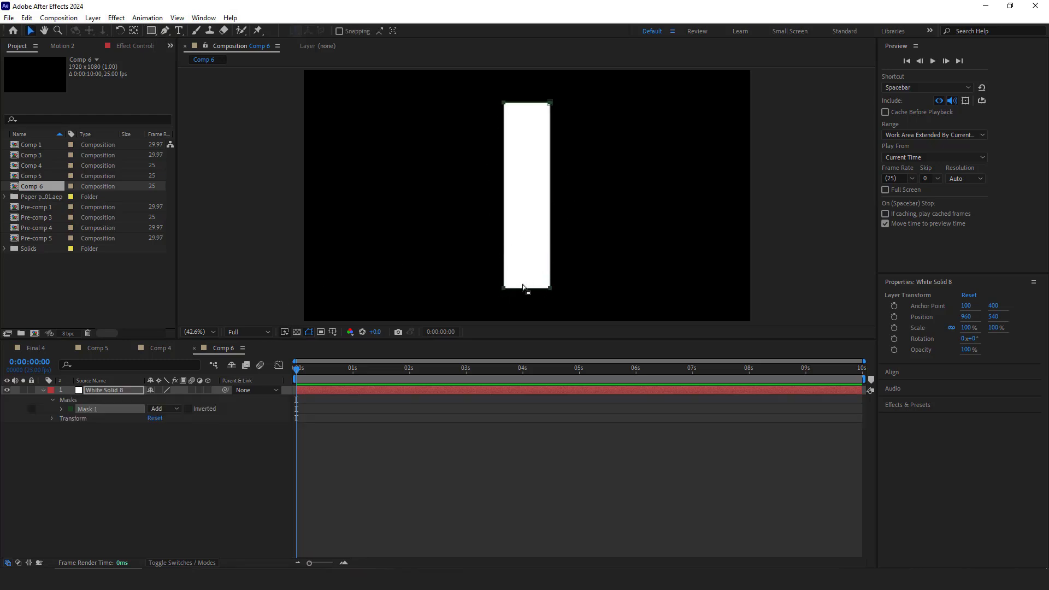
{"action": "left_click", "coordinate": [528, 184]}
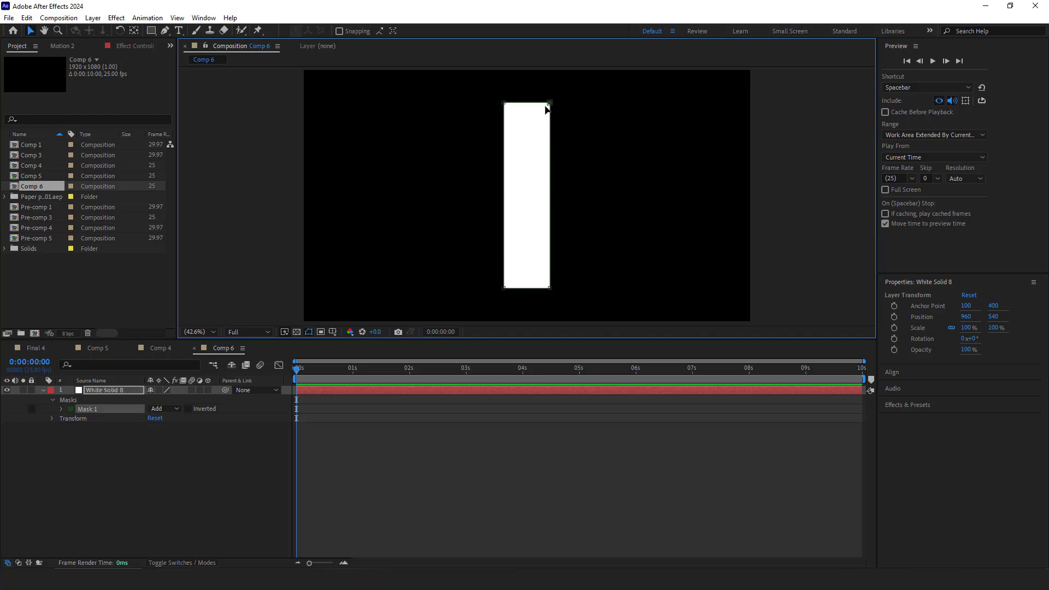
{"action": "left_click_drag", "start_coordinate": [546, 108], "coordinate": [499, 107]}
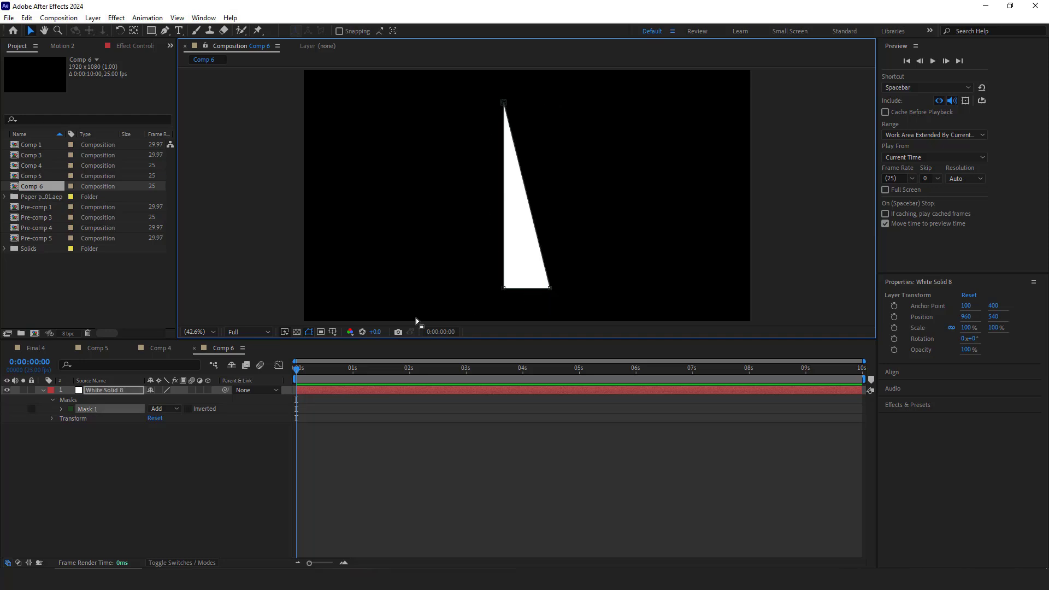
Step: Set the triangle layer's Anchor Point to 0, 0 and move the layer to position 960, 138.5
{"action": "left_click", "coordinate": [521, 221]}
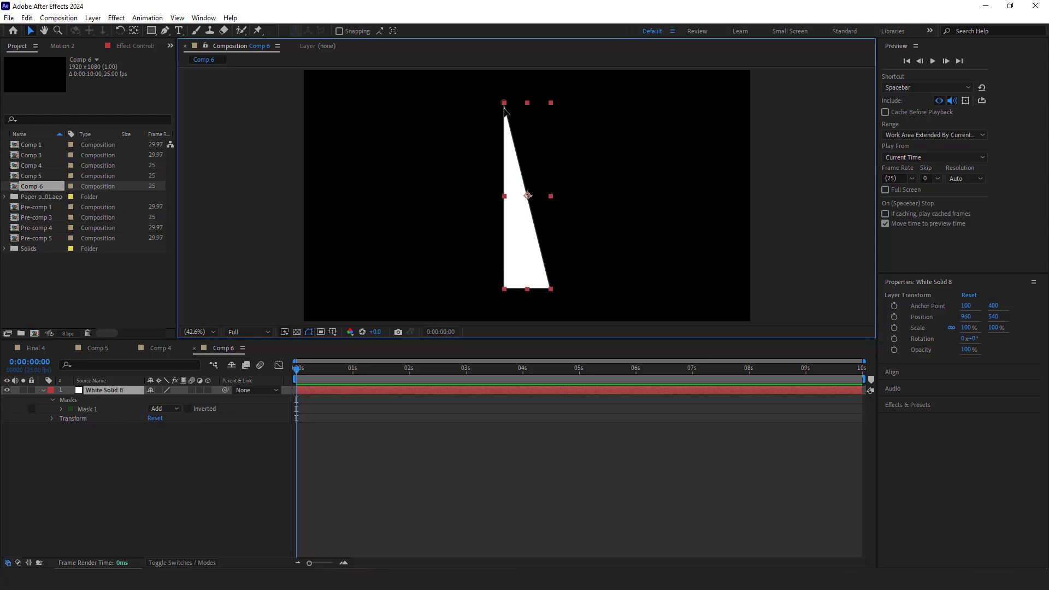
{"action": "left_click", "coordinate": [249, 414]}
{"action": "left_click", "coordinate": [52, 418]}
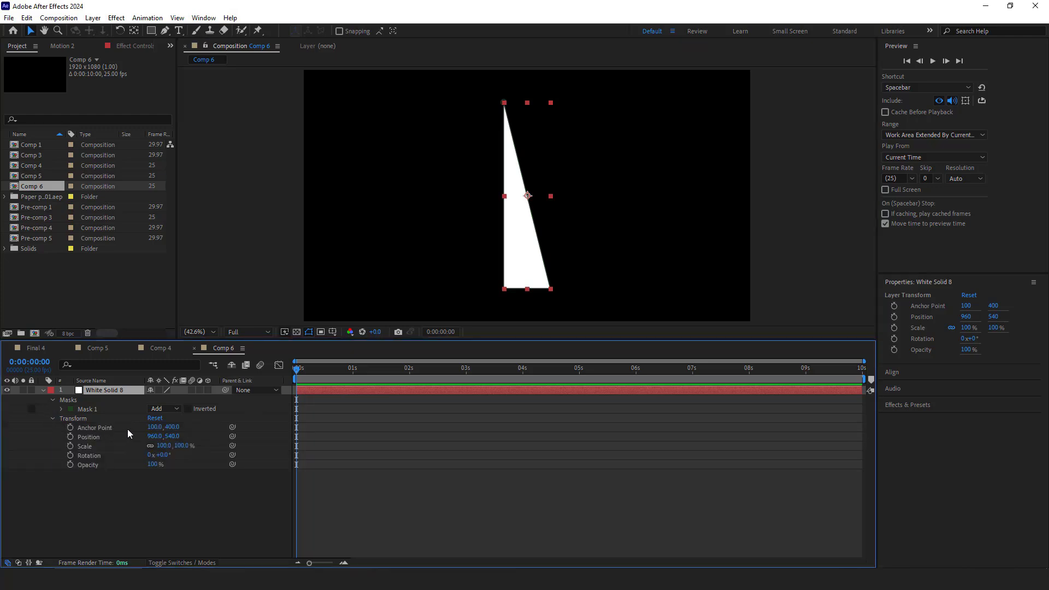
{"action": "left_click", "coordinate": [150, 428]}
{"action": "type", "text": "0"}
{"action": "key", "text": "Tab"}
{"action": "type", "text": "0"}
{"action": "key", "text": "Return"}
{"action": "left_click_drag", "start_coordinate": [540, 284], "coordinate": [540, 191]}
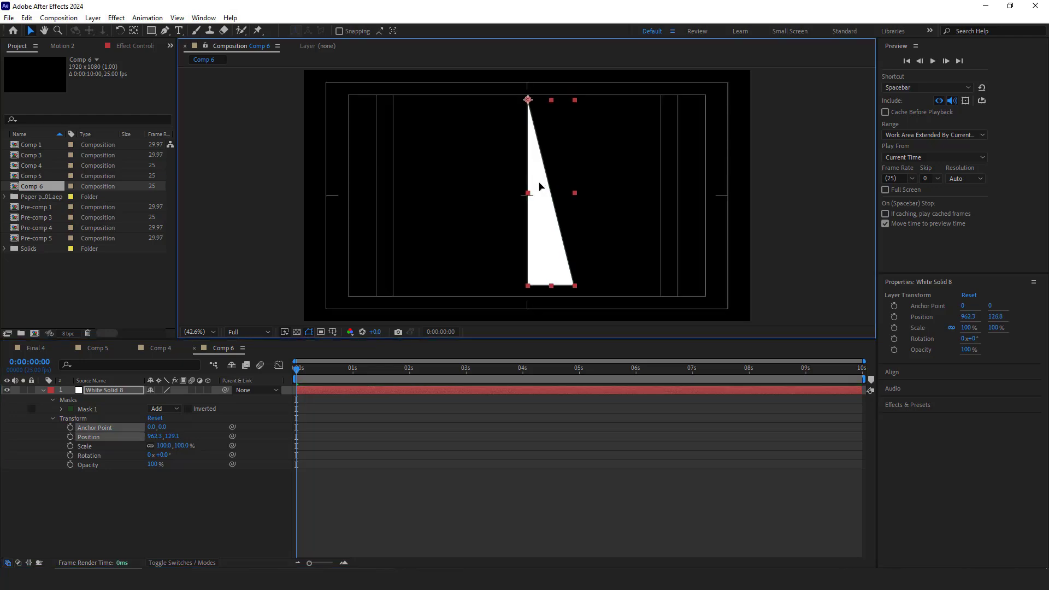
Step: Make the triangle a 3D layer, reveal its rotation properties and rename it wing 1
{"action": "left_click", "coordinate": [208, 390]}
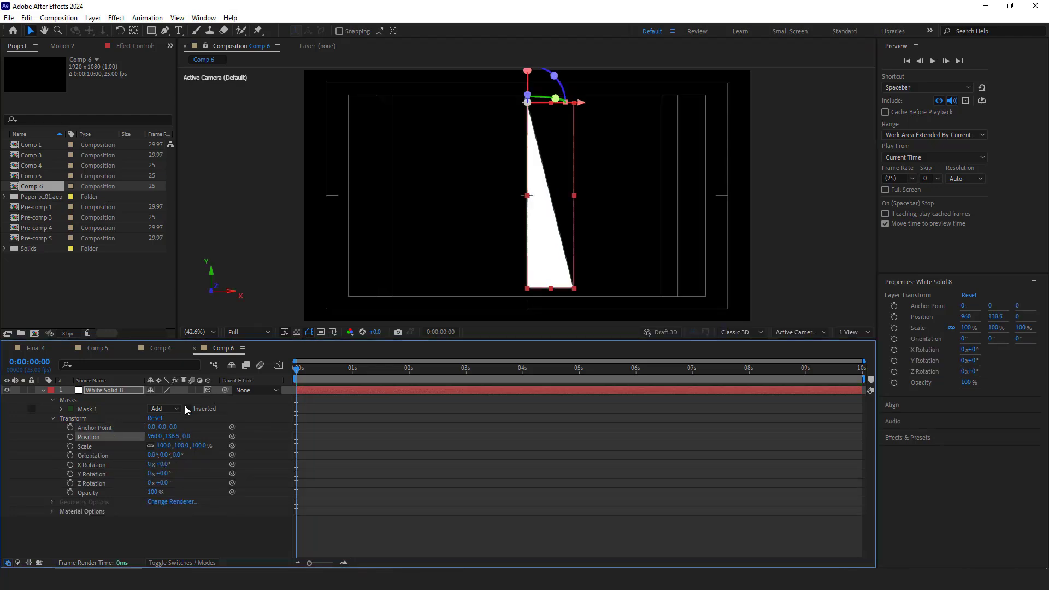
{"action": "key", "text": "r"}
{"action": "right_click", "coordinate": [96, 391]}
{"action": "left_click", "coordinate": [126, 360]}
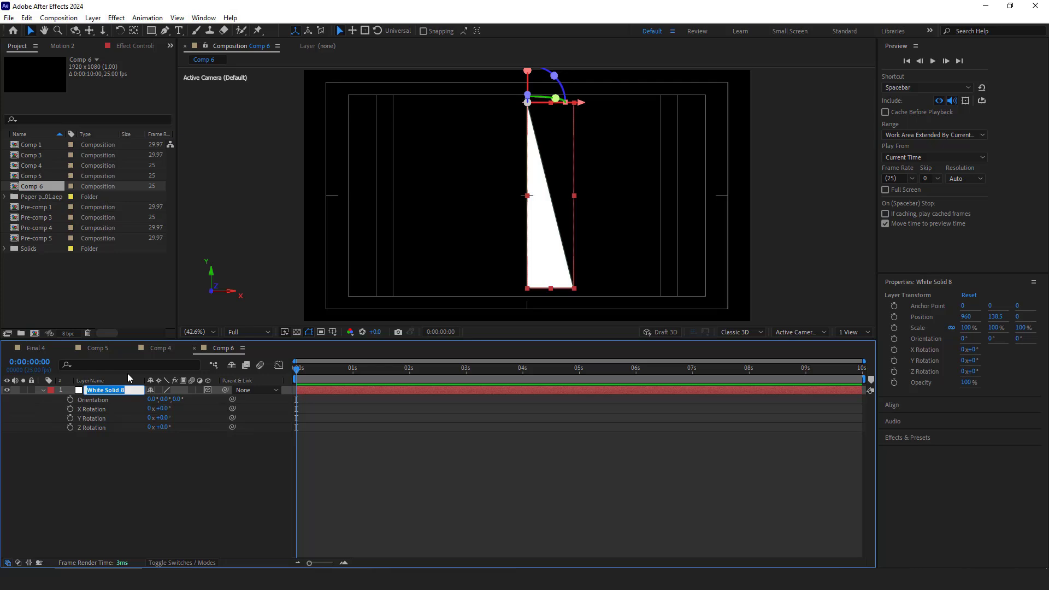
{"action": "type", "text": "wing 1"}
{"action": "key", "text": "Return"}
Step: Duplicate wing 1 and mirror the copy by setting its Y orientation to 180°
{"action": "key", "text": "ctrl+d"}
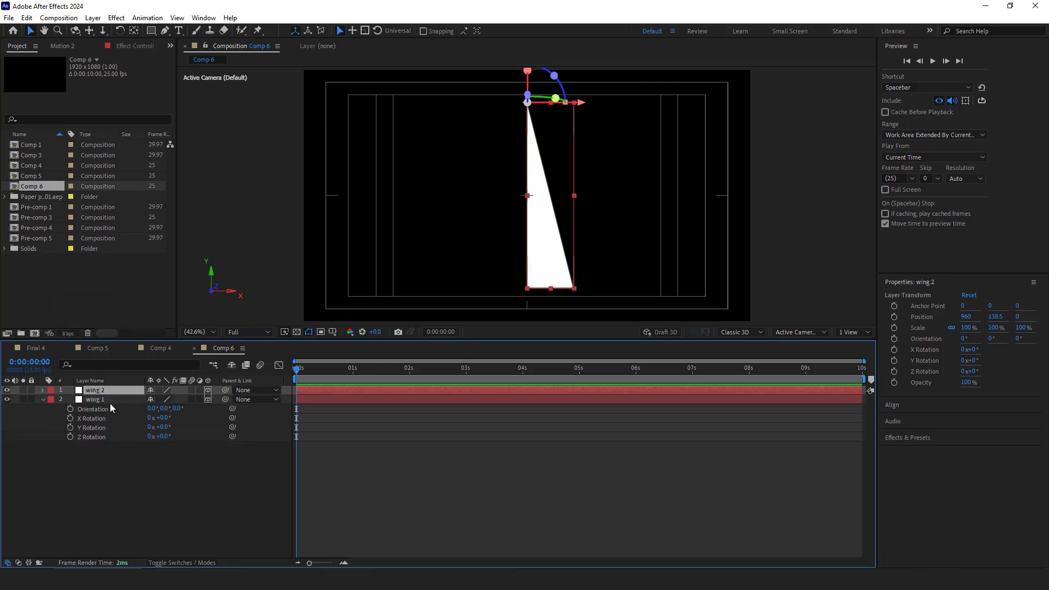
{"action": "key", "text": "r"}
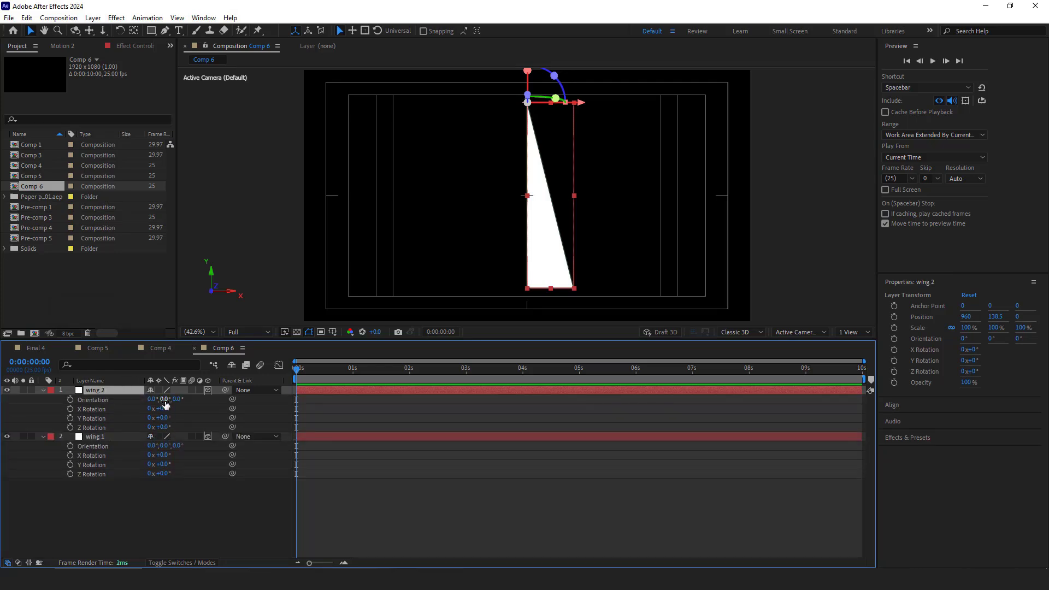
{"action": "left_click", "coordinate": [164, 399]}
{"action": "type", "text": "180"}
{"action": "key", "text": "Return"}
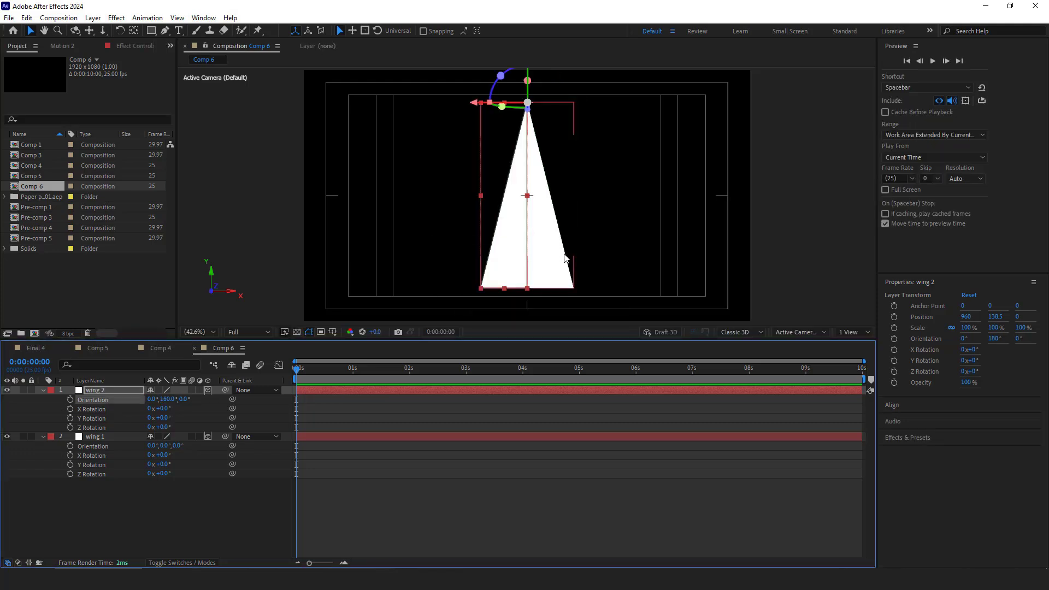
Step: Set the Z Rotation of both wing layers to -3° to open a gap between them
{"action": "left_click", "coordinate": [164, 474]}
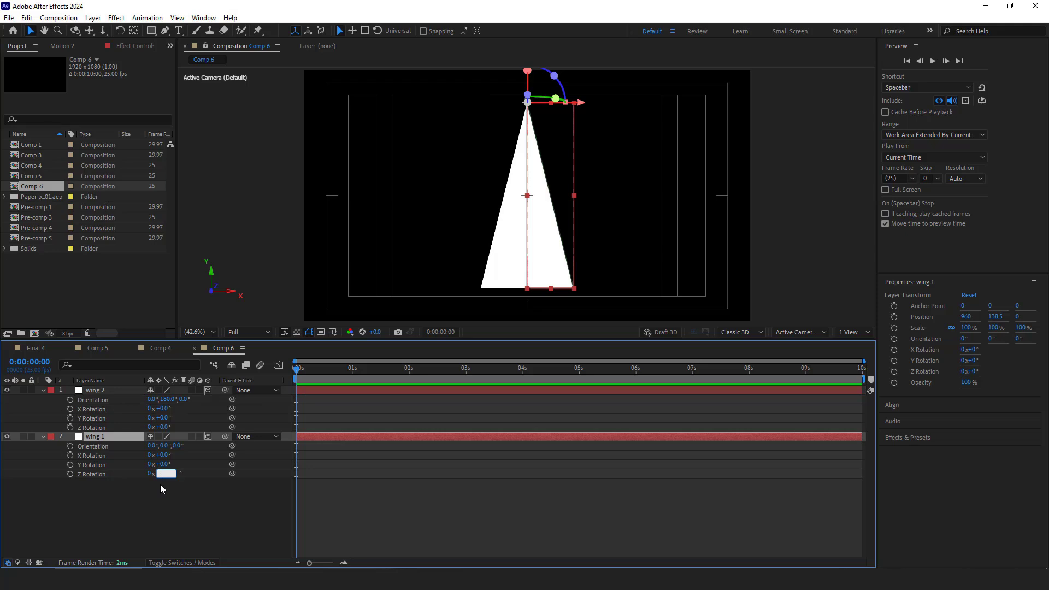
{"action": "key", "text": "BackSpace"}
{"action": "left_click", "coordinate": [118, 390]}
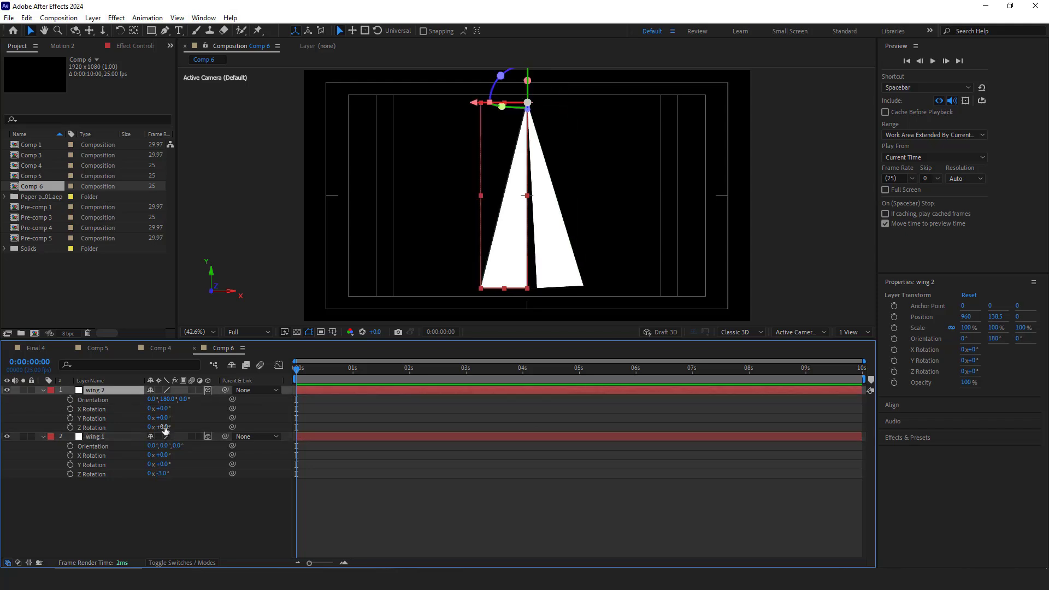
{"action": "left_click", "coordinate": [164, 427]}
{"action": "type", "text": "-3"}
Step: Duplicate the wing 2 layer and rename the copy Body 1
{"action": "left_click", "coordinate": [95, 438]}
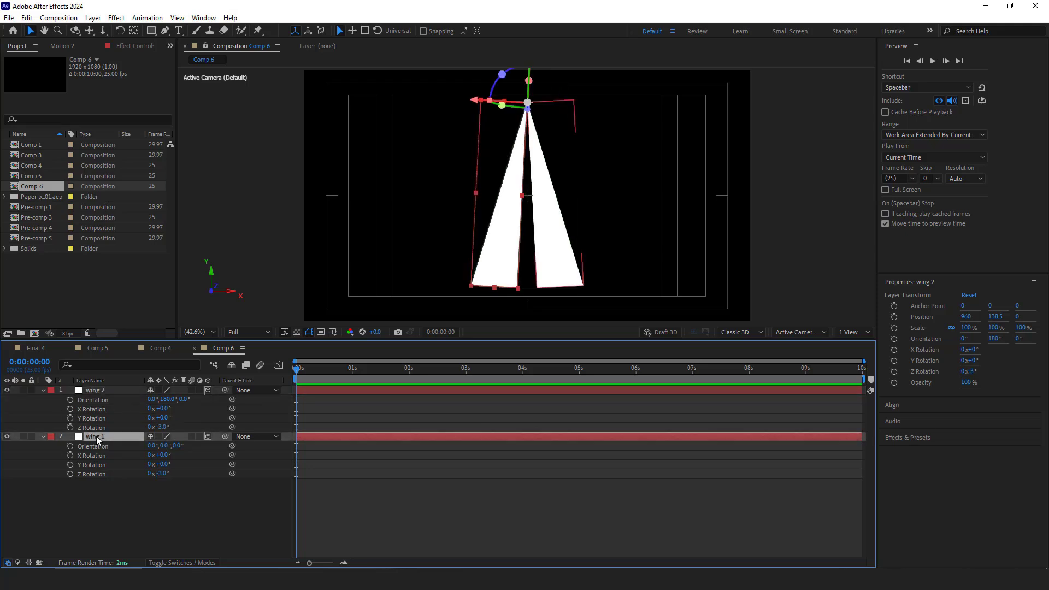
{"action": "left_click", "coordinate": [95, 390]}
{"action": "key", "text": "ctrl+d"}
{"action": "right_click", "coordinate": [95, 390]}
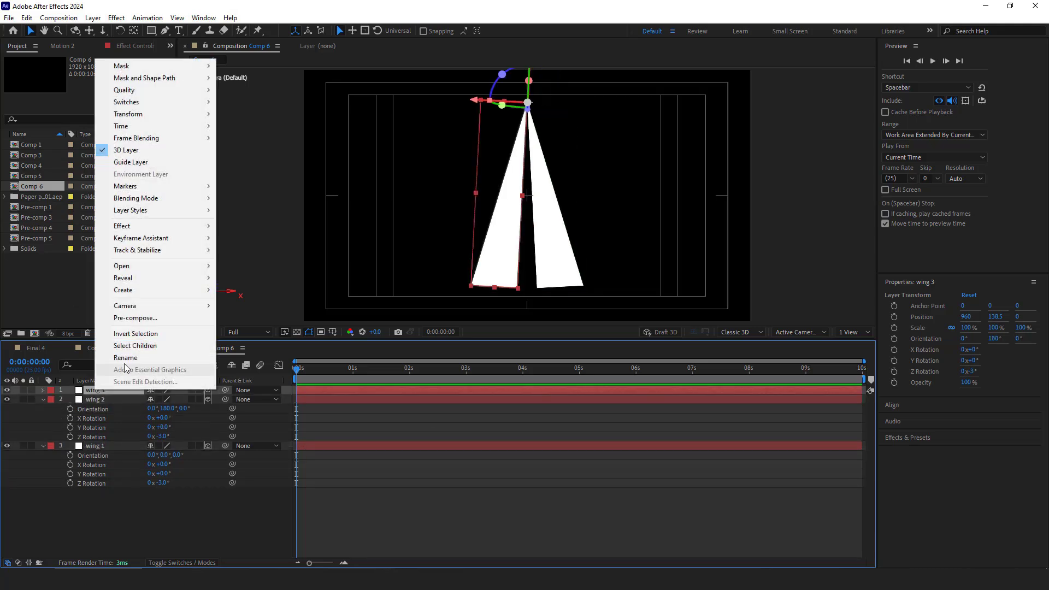
{"action": "left_click", "coordinate": [135, 366]}
{"action": "type", "text": "Bod"}
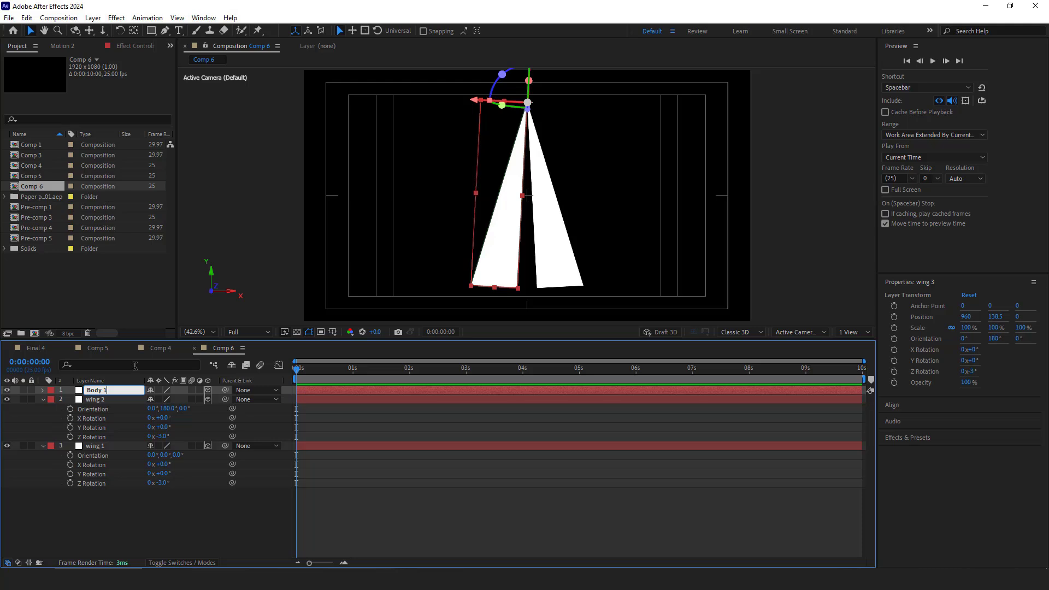
{"action": "type", "text": "y 1"}
{"action": "key", "text": "Return"}
Step: Reveal Body 1's rotation properties and set its Y orientation to 270°
{"action": "key", "text": "r"}
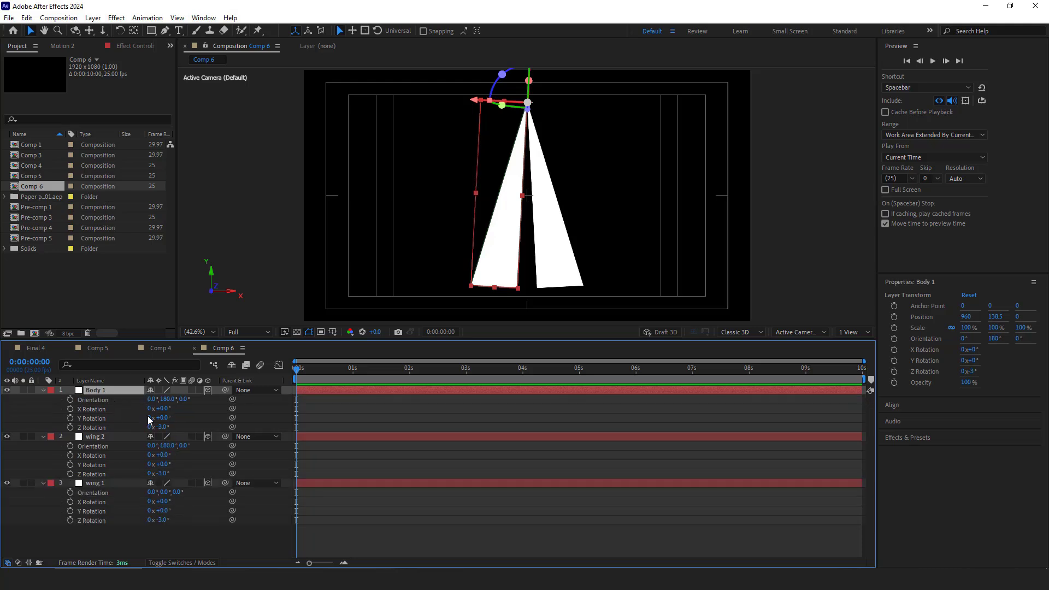
{"action": "left_click", "coordinate": [167, 399]}
{"action": "key", "text": "Return"}
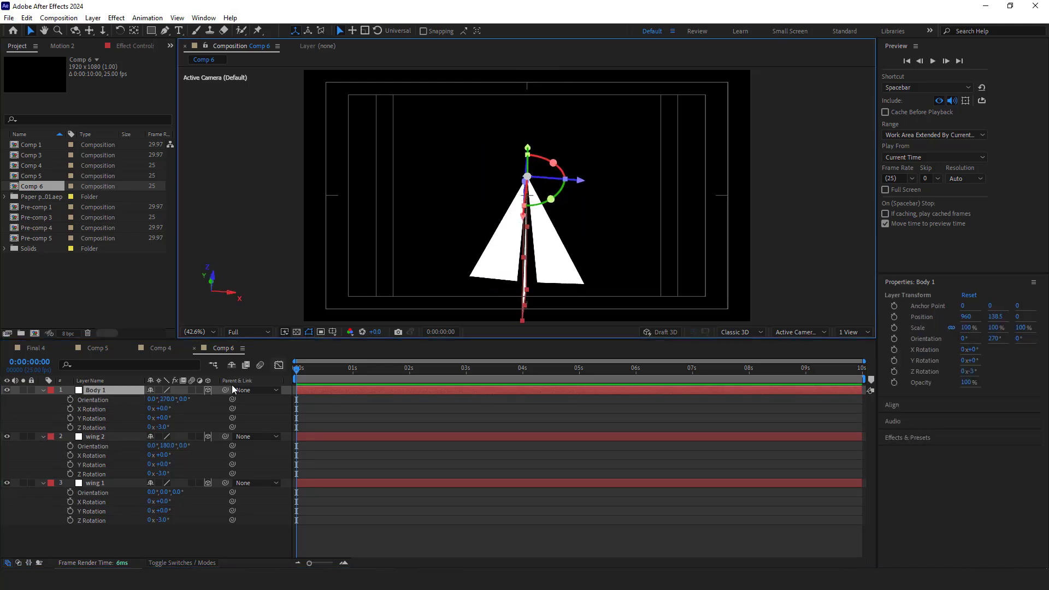
Step: Set Body 1's Z Rotation to 0°, X Rotation to 3° and Y Rotation to 12°
{"action": "left_click", "coordinate": [163, 427]}
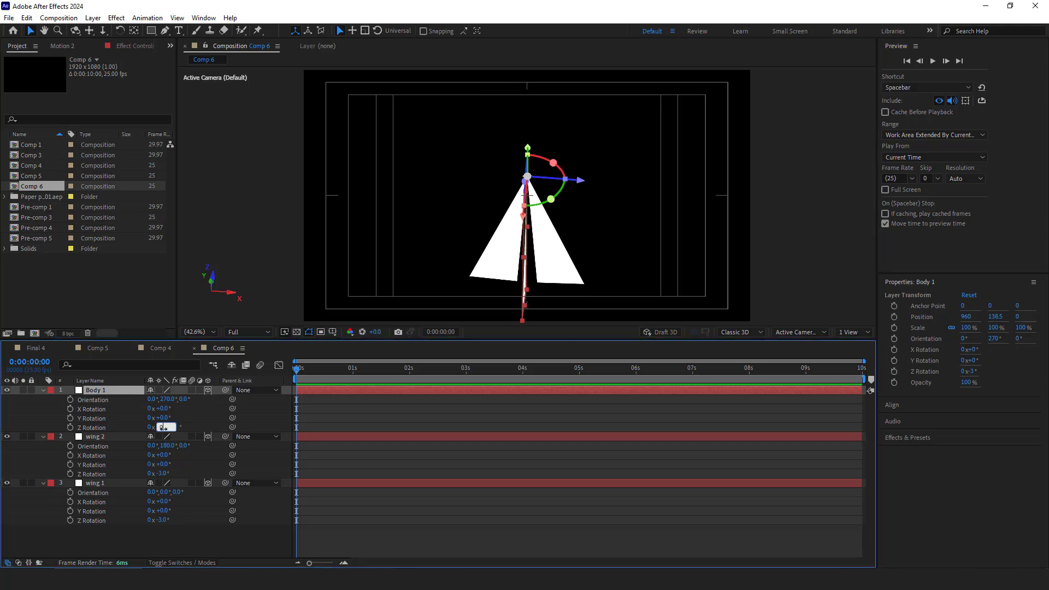
{"action": "type", "text": "0"}
{"action": "key", "text": "Tab"}
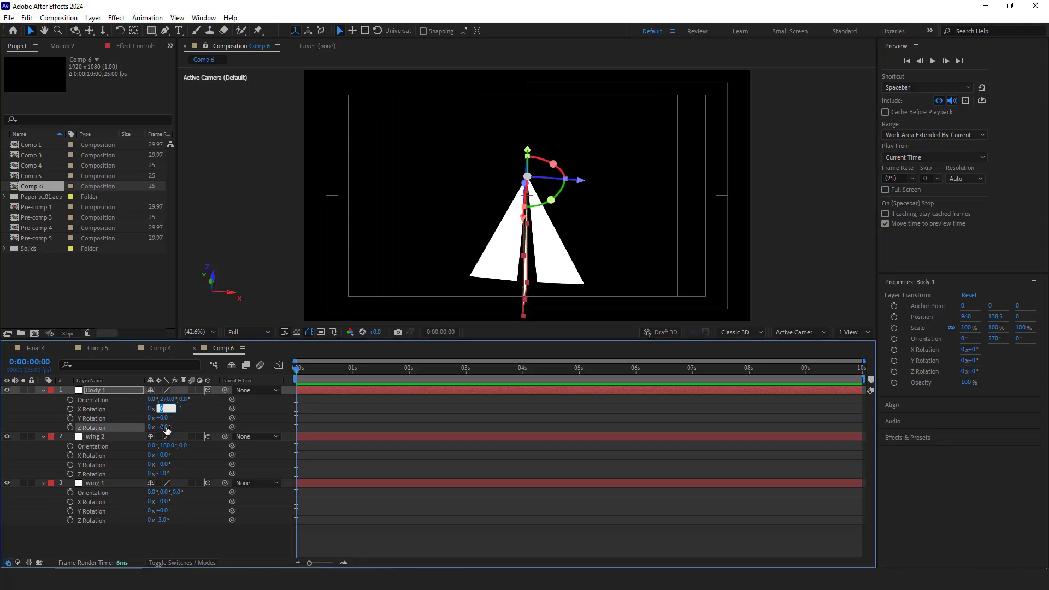
{"action": "key", "text": "Return"}
{"action": "left_click", "coordinate": [162, 418]}
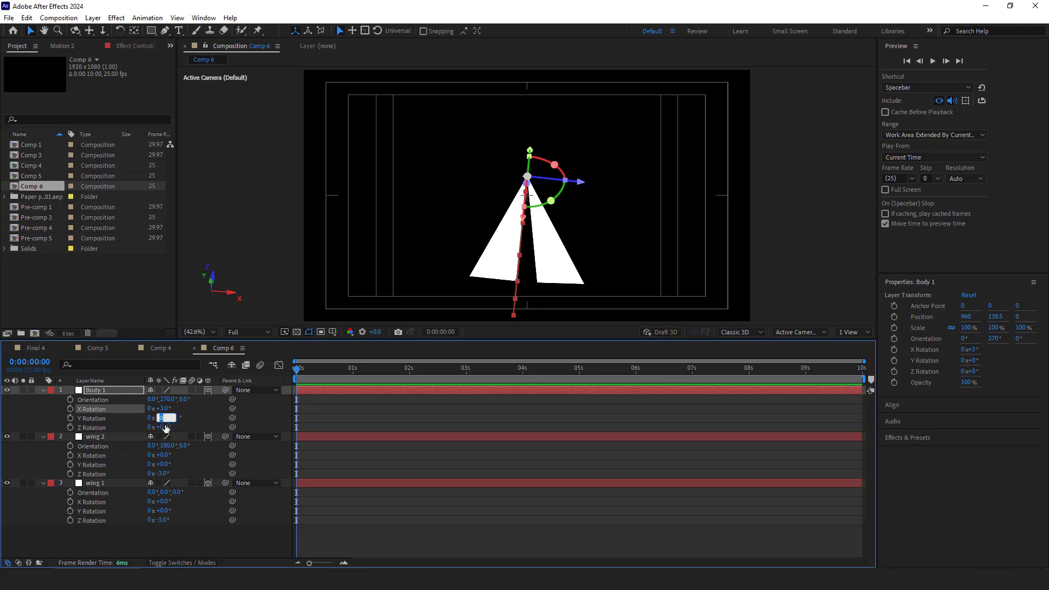
{"action": "key", "text": "Return"}
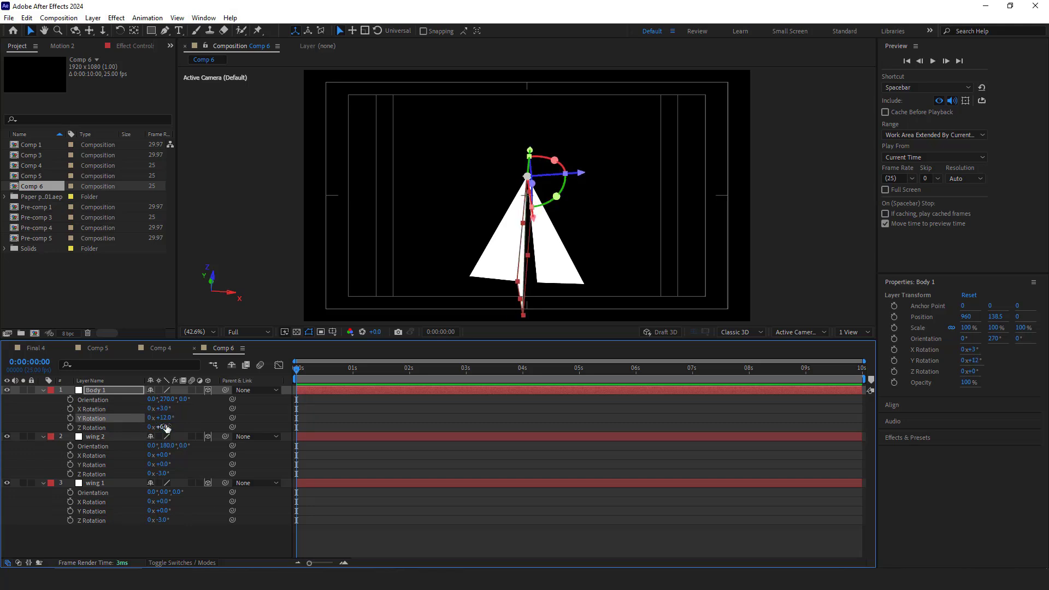
Step: Duplicate Body 1 and set the copy's X Rotation to -3° and Y Rotation to -12°
{"action": "left_click", "coordinate": [97, 391]}
{"action": "key", "text": "ctrl+d"}
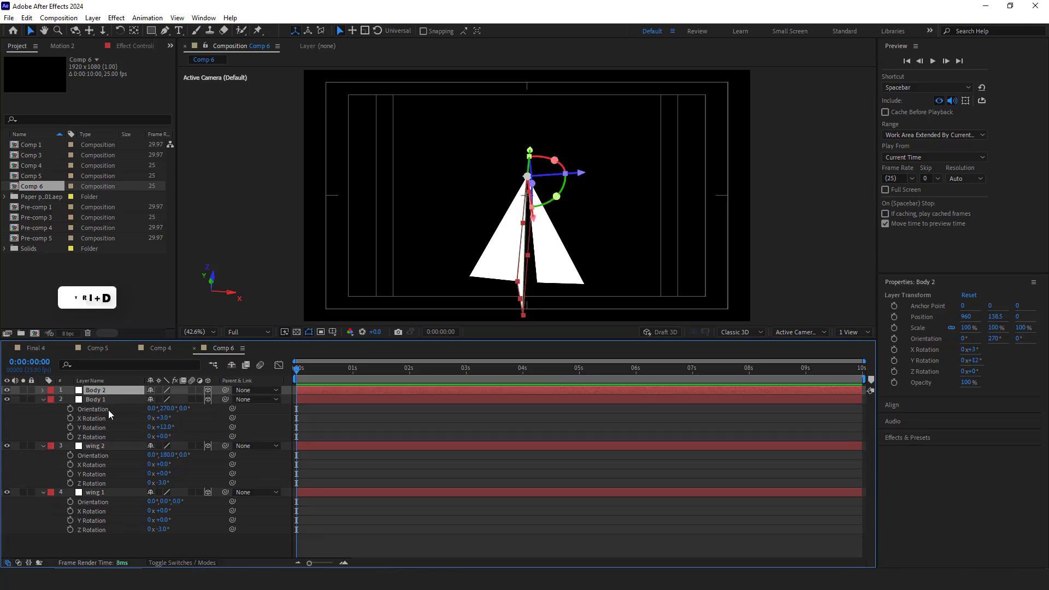
{"action": "key", "text": "r"}
{"action": "left_click", "coordinate": [163, 409]}
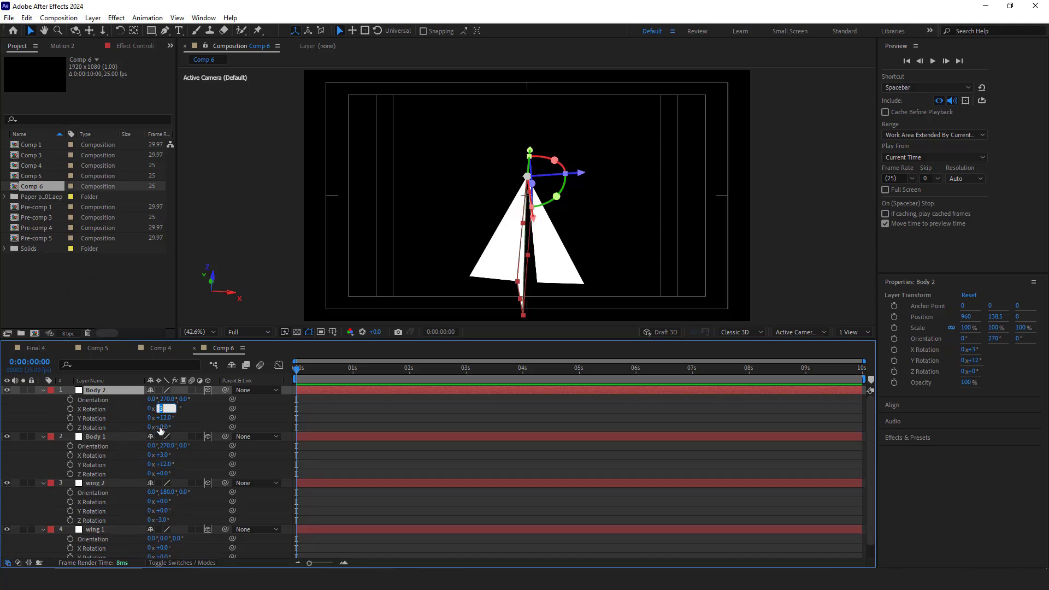
{"action": "type", "text": "-3"}
{"action": "key", "text": "Return"}
{"action": "left_click", "coordinate": [163, 418]}
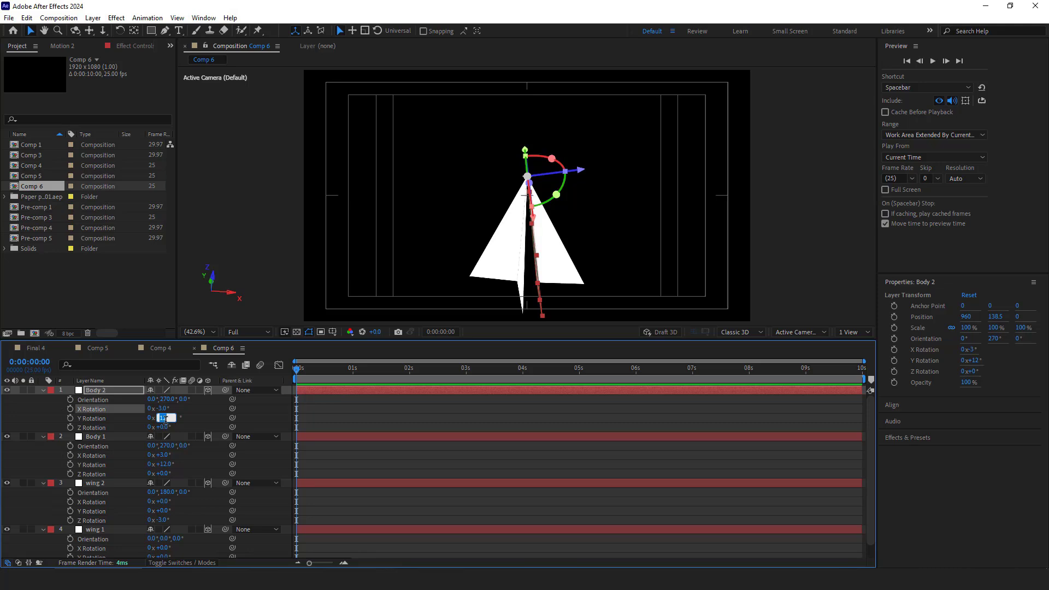
{"action": "type", "text": "-12"}
{"action": "key", "text": "Return"}
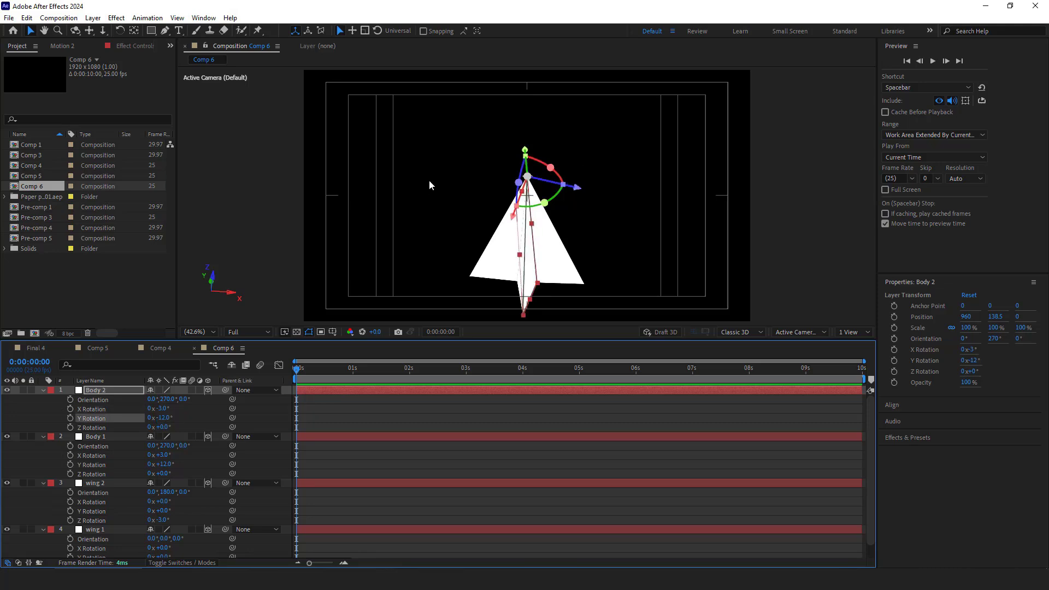
Step: Change the Body 2 layer's solid color to gray 9D9D9D as a new solid
{"action": "left_click", "coordinate": [100, 391]}
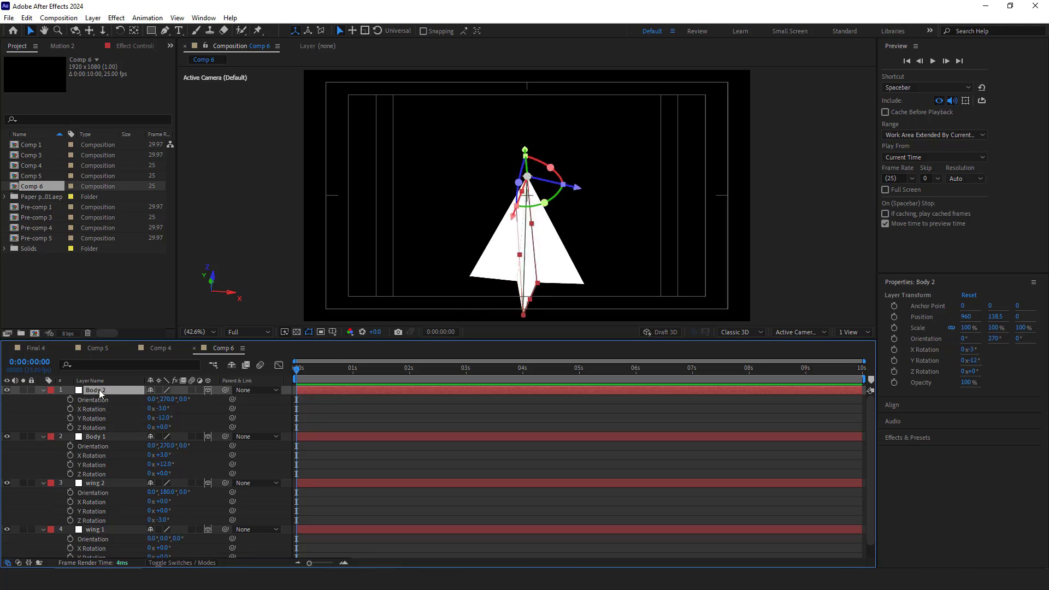
{"action": "key", "text": "ctrl+shift+y"}
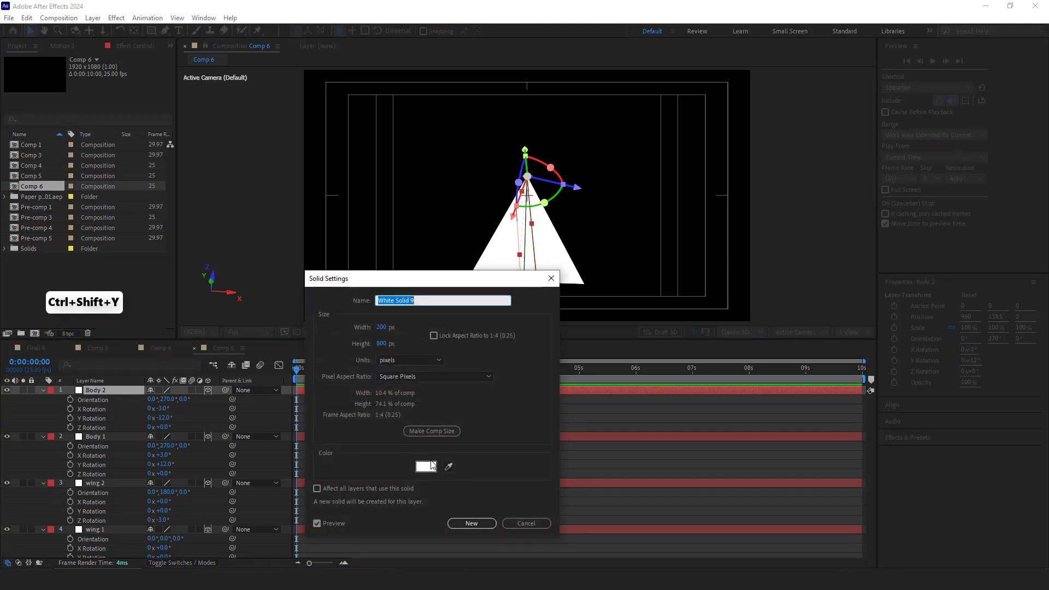
{"action": "left_click", "coordinate": [431, 465]}
{"action": "left_click", "coordinate": [624, 427]}
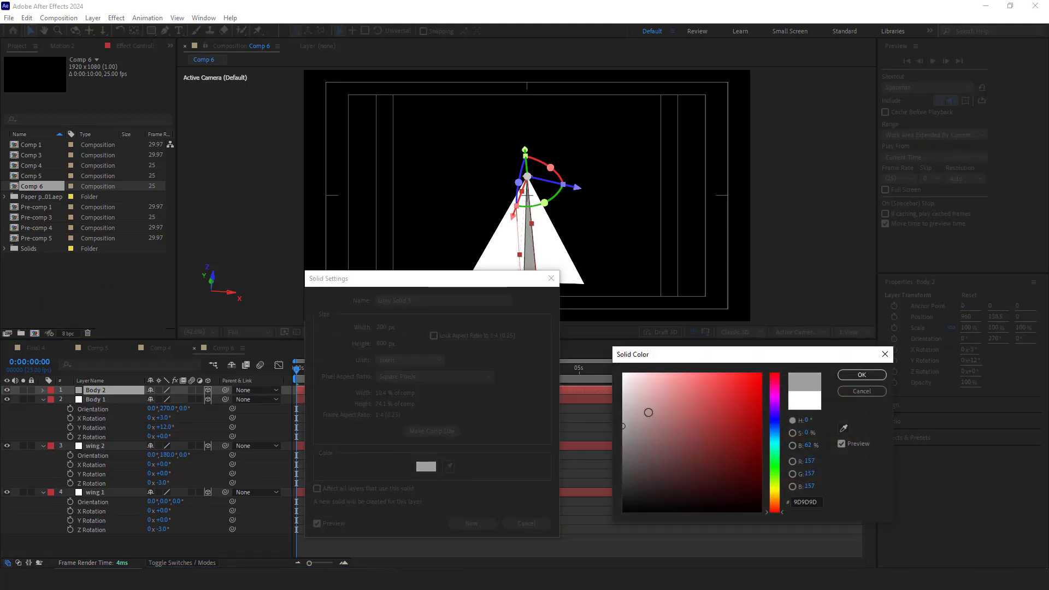
{"action": "left_click", "coordinate": [862, 376]}
{"action": "left_click", "coordinate": [472, 523]}
Step: Recolor the Body 1 layer's solid to the same gray as Body 2
{"action": "left_click", "coordinate": [96, 400]}
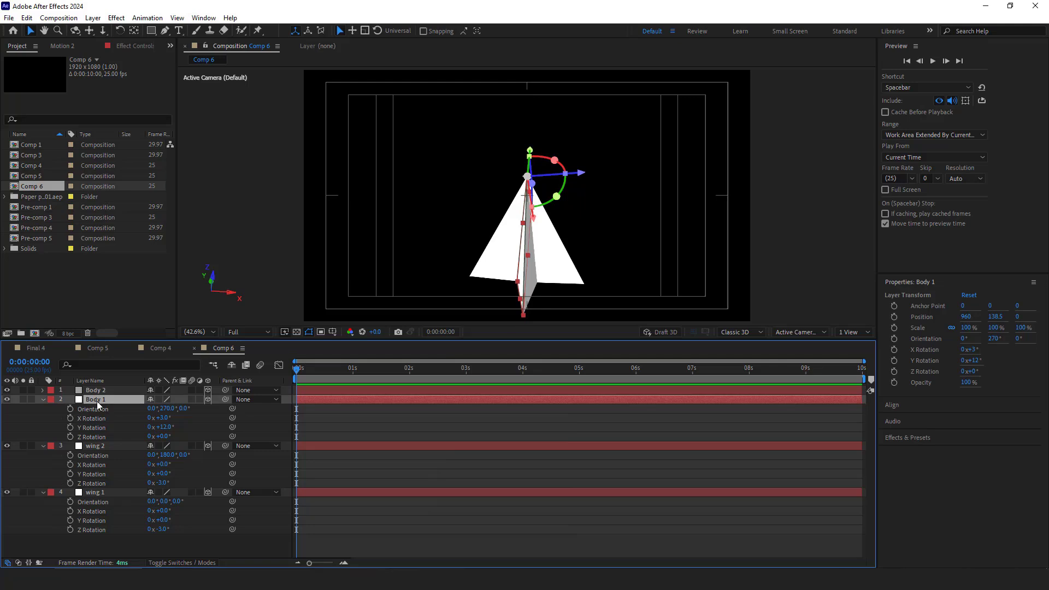
{"action": "key", "text": "ctrl+shift+y"}
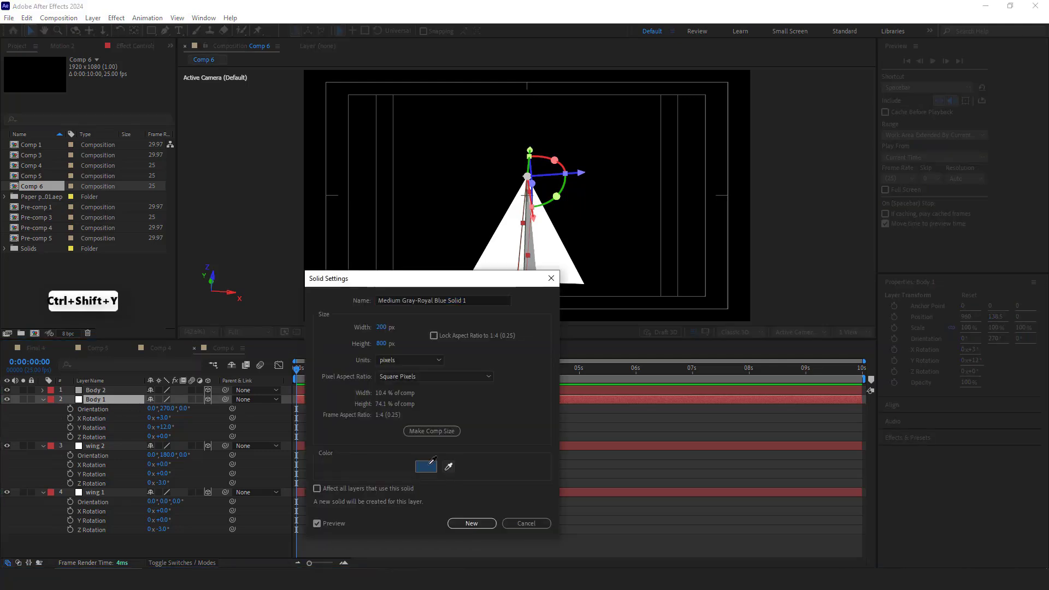
{"action": "left_click", "coordinate": [472, 523]}
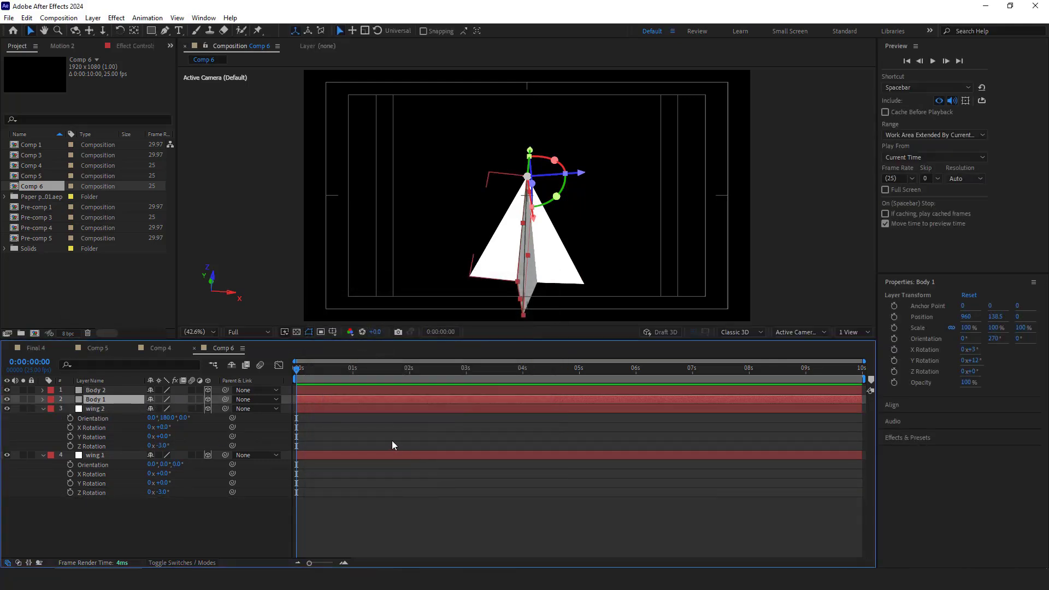
Step: Pre-compose the two body and two wing layers into a new composition named Paper plane
{"action": "left_click_drag", "start_coordinate": [523, 249], "coordinate": [523, 295]}
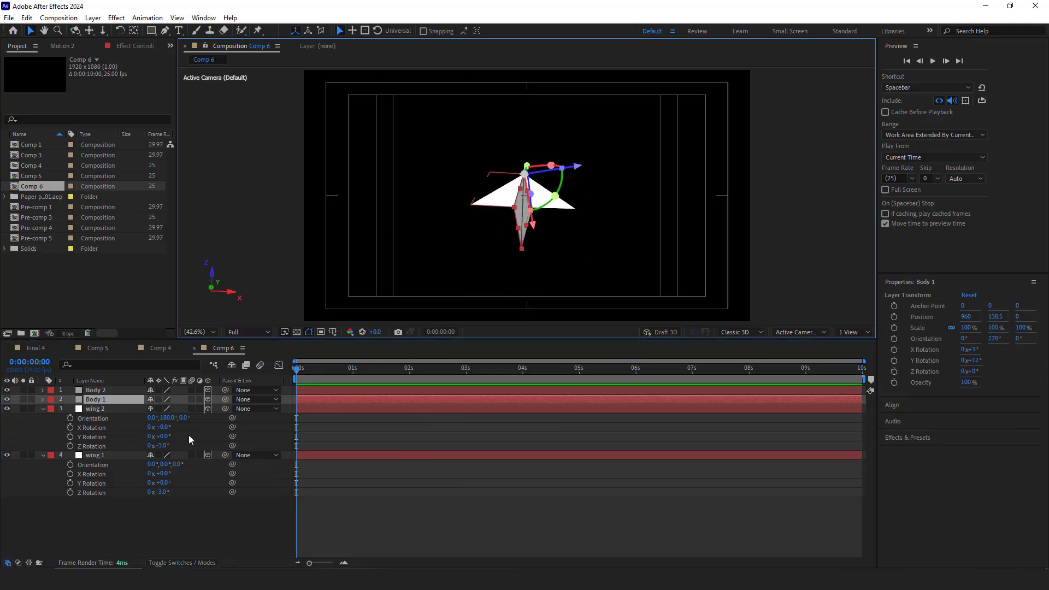
{"action": "left_click", "coordinate": [44, 409]}
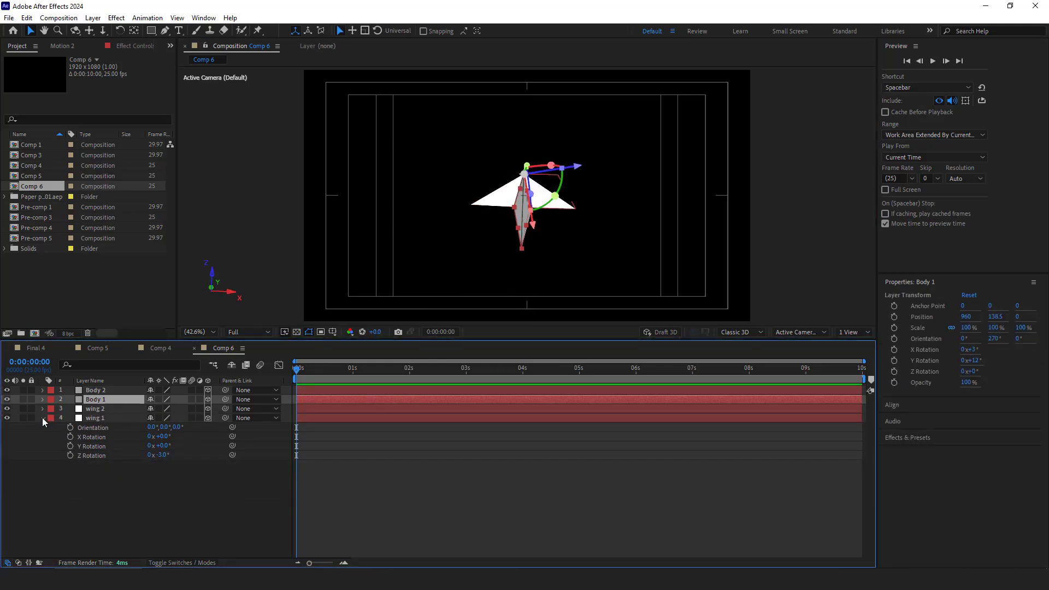
{"action": "left_click", "coordinate": [42, 418]}
{"action": "left_click_drag", "start_coordinate": [105, 520], "coordinate": [98, 394]}
{"action": "key", "text": "ctrl+shift+c"}
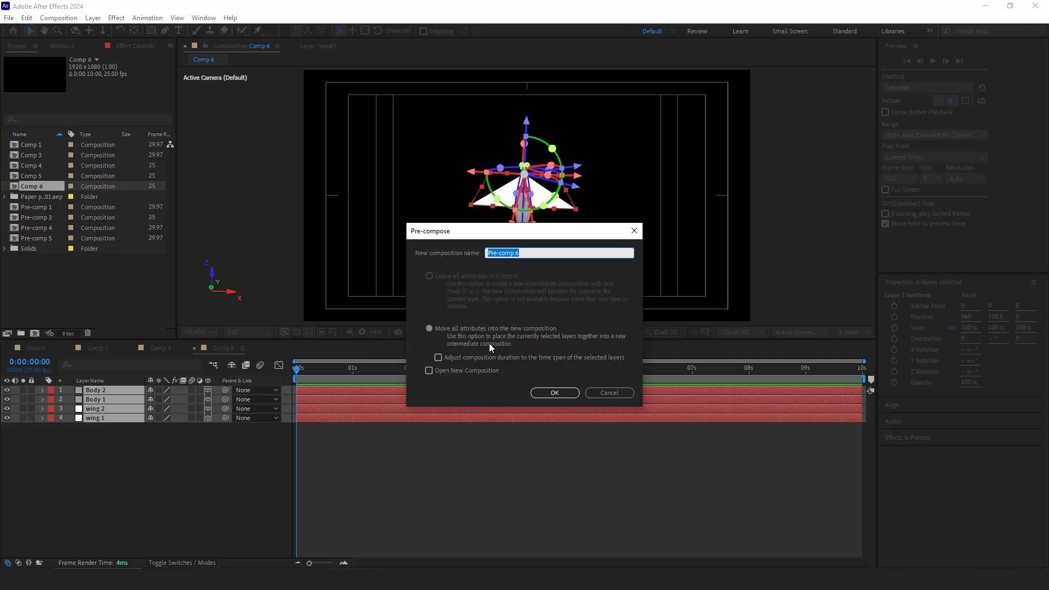
{"action": "type", "text": "Paper plane"}
{"action": "key", "text": "Return"}
Step: Make the Paper plane layer 3D and turn on Collapse Transformations for it
{"action": "key", "text": "s"}
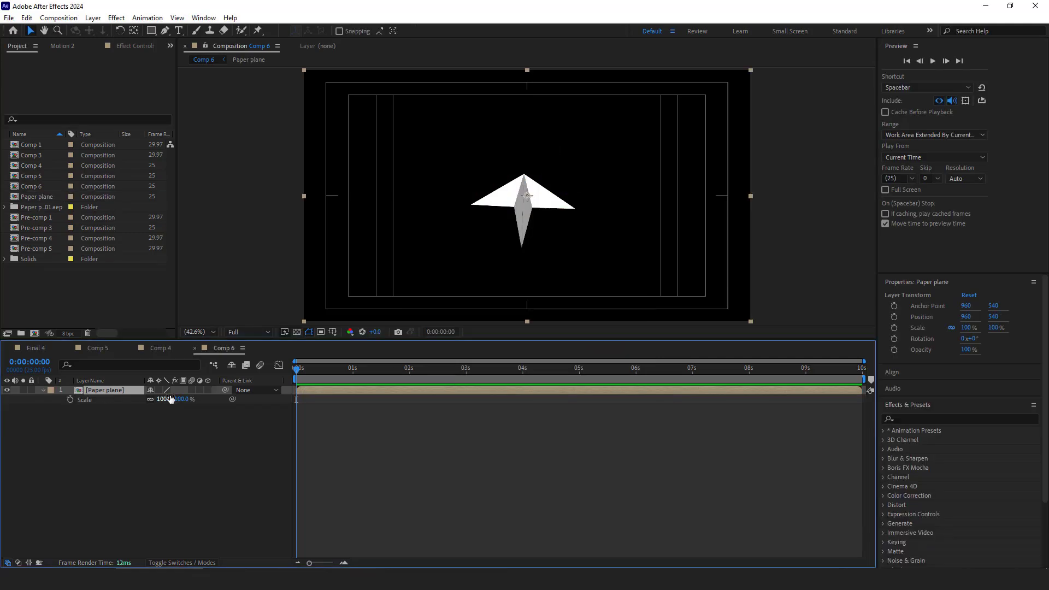
{"action": "left_click", "coordinate": [208, 390]}
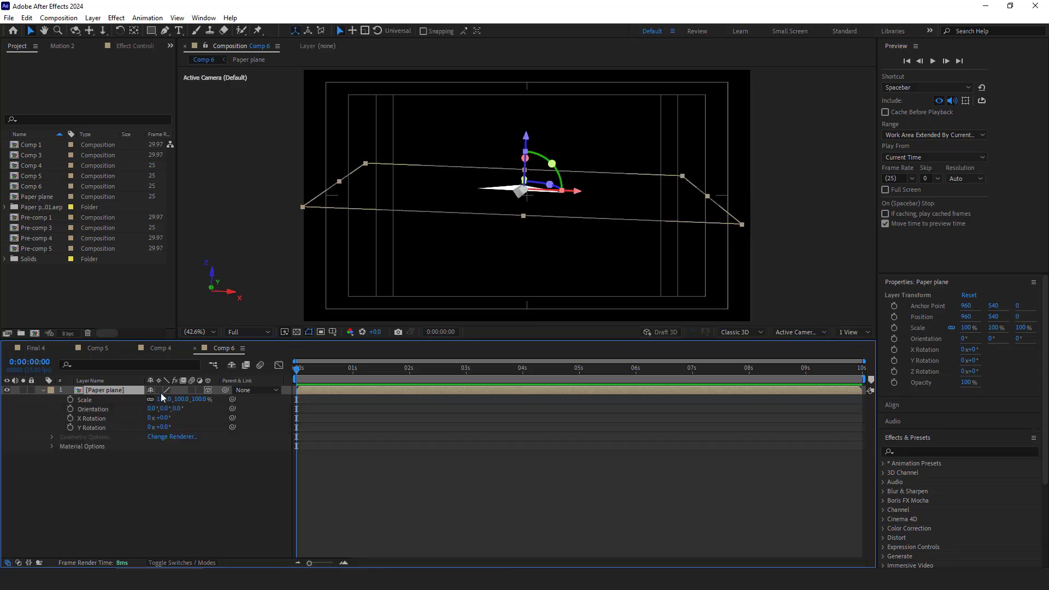
{"action": "left_click", "coordinate": [158, 390]}
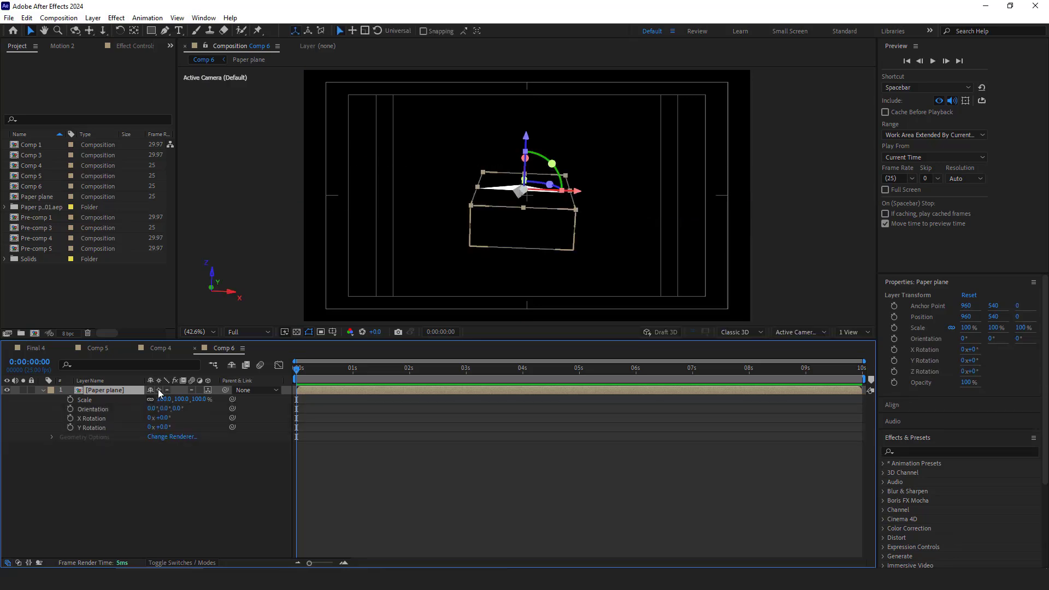
Step: Create a composition-sized deep cyan solid and place it below the Paper plane layer as the background
{"action": "left_click", "coordinate": [159, 460]}
{"action": "right_click", "coordinate": [154, 464]}
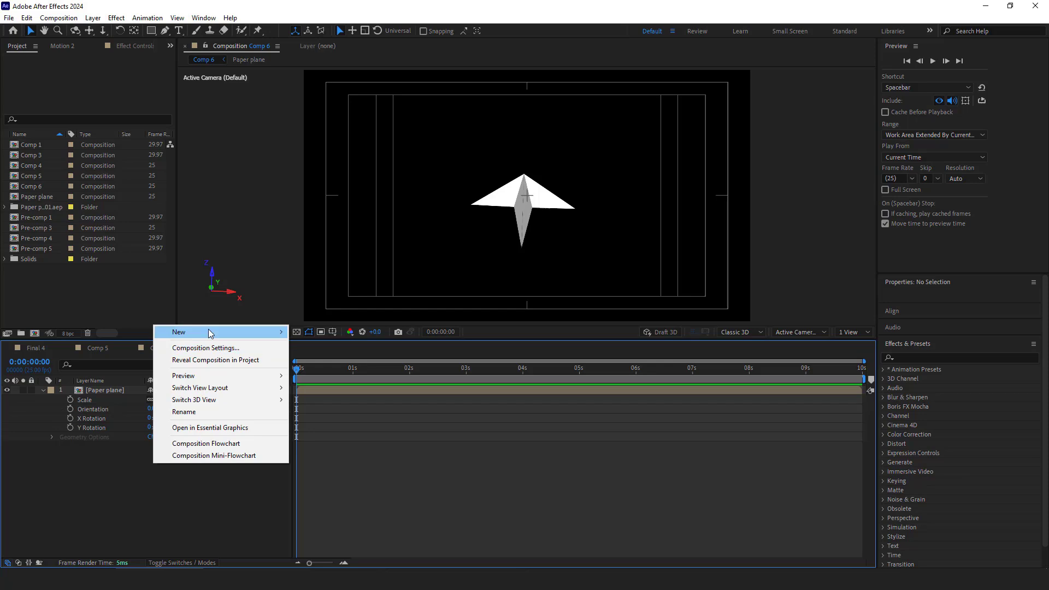
{"action": "mouse_move", "coordinate": [211, 333]}
{"action": "left_click", "coordinate": [324, 360]}
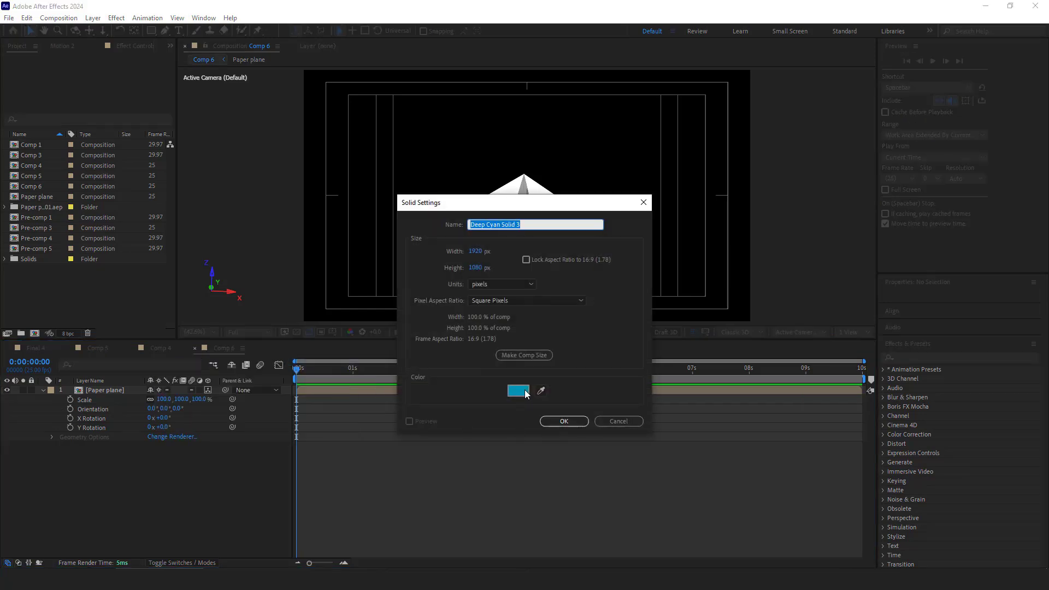
{"action": "left_click", "coordinate": [524, 355]}
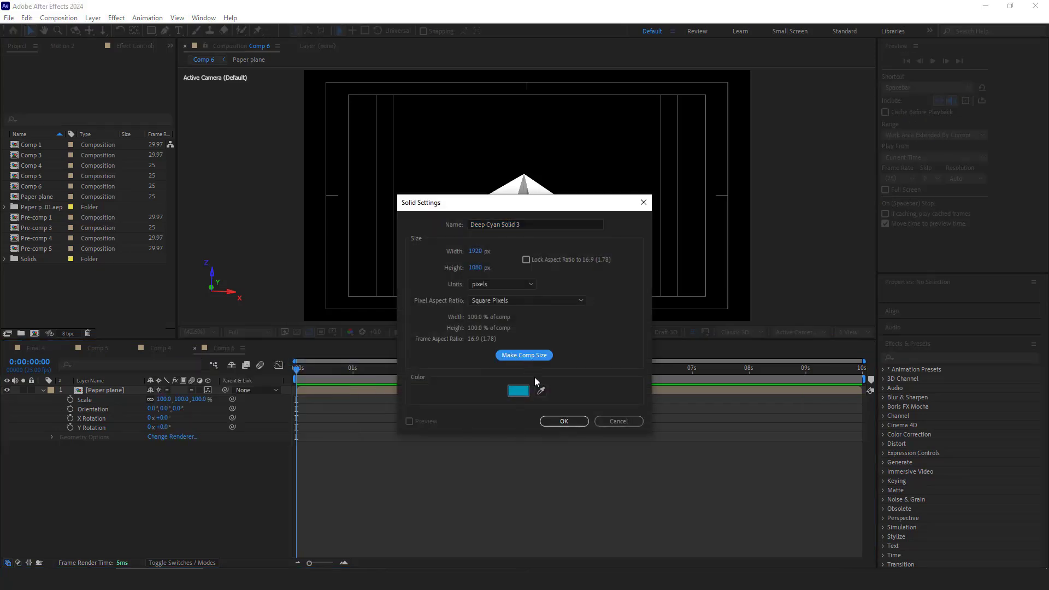
{"action": "left_click", "coordinate": [562, 421]}
{"action": "left_click_drag", "start_coordinate": [109, 390], "coordinate": [104, 454]}
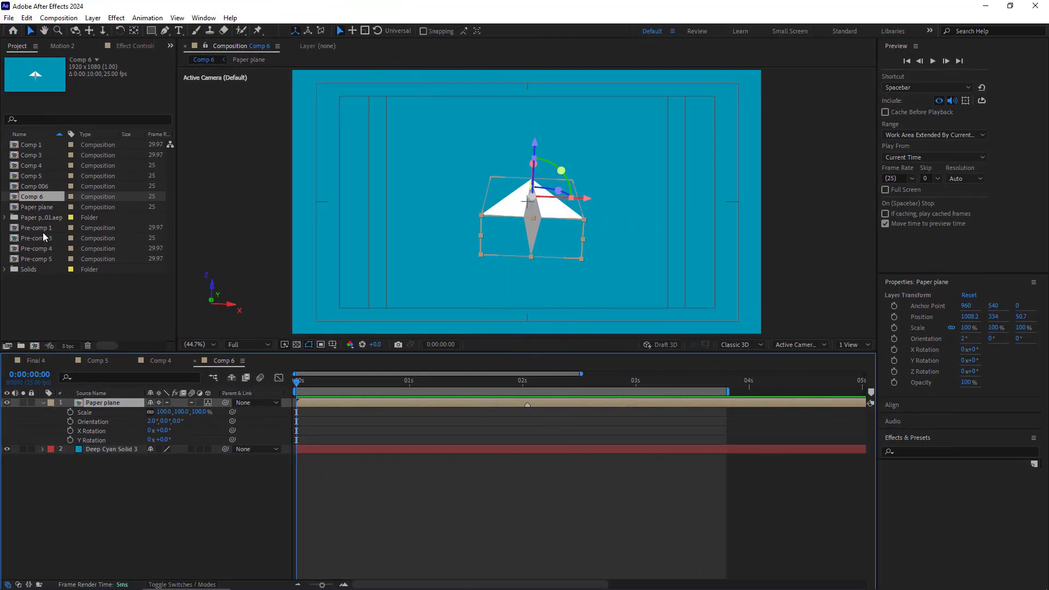
Step: Rename the Comp 6 composition as paper plane in the project
{"action": "right_click", "coordinate": [34, 197]}
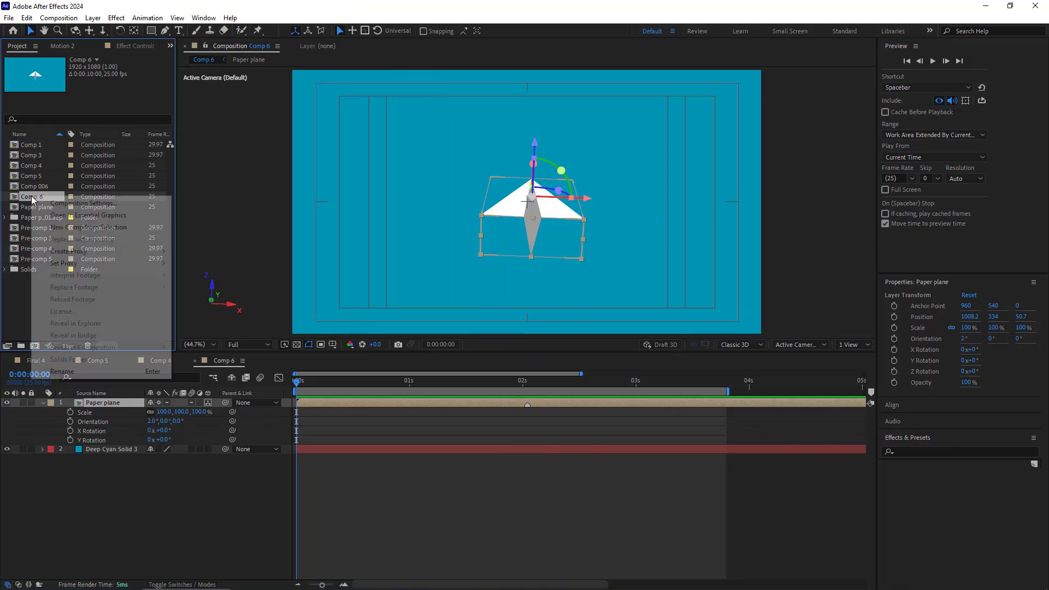
{"action": "left_click", "coordinate": [77, 374]}
{"action": "type", "text": "P"}
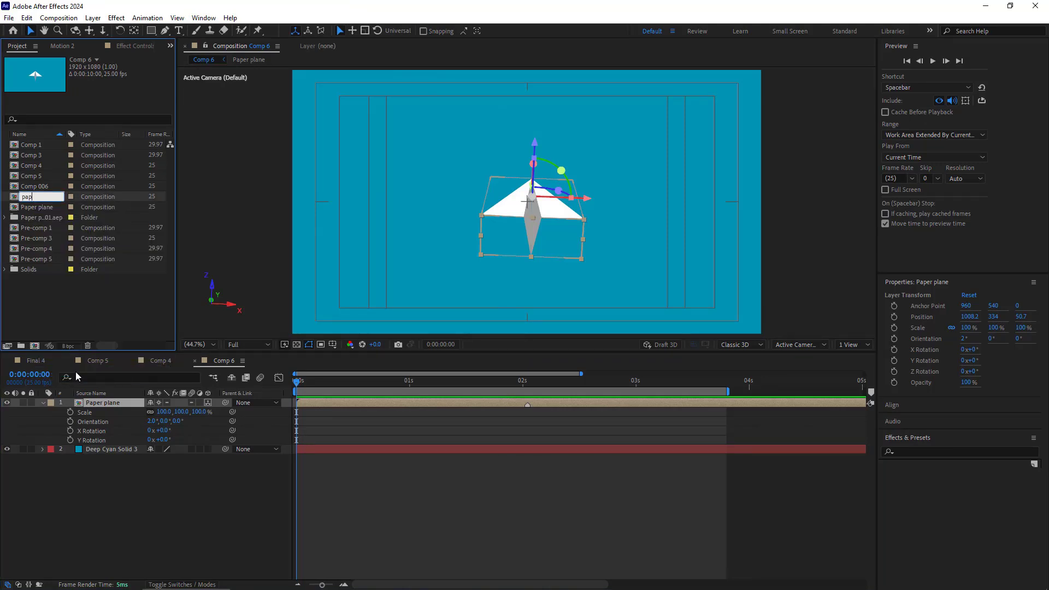
{"action": "key", "text": "Return"}
Step: Set the Paper plane layer's Scale to 60%
{"action": "left_click", "coordinate": [102, 405]}
{"action": "key", "text": "p"}
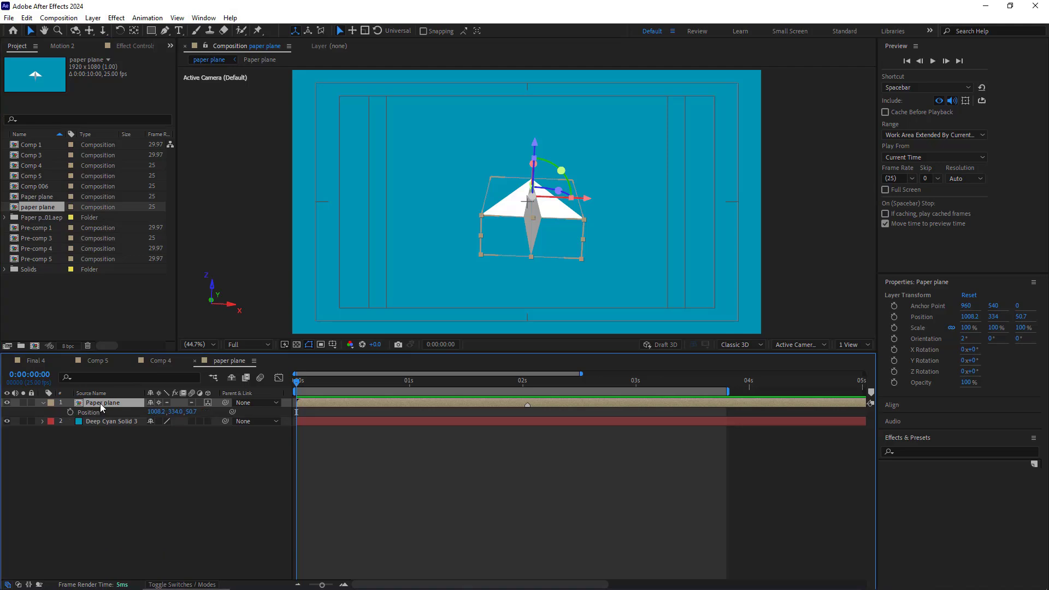
{"action": "key", "text": "s"}
{"action": "left_click", "coordinate": [165, 411]}
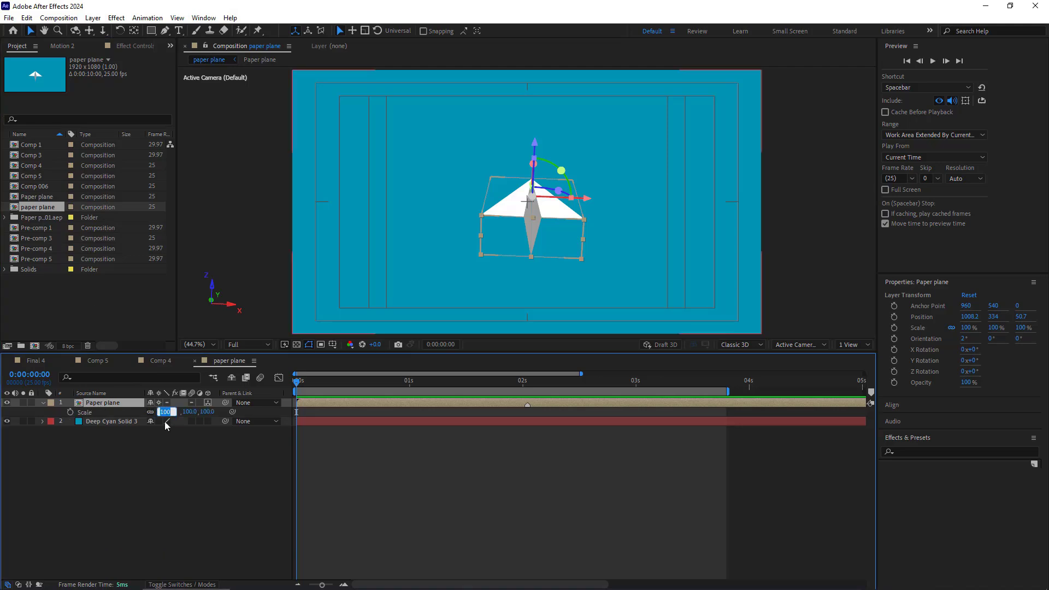
{"action": "type", "text": "60"}
{"action": "key", "text": "Return"}
Step: Move the Paper plane layer out of the frame's left edge to about X -516 and turn its Z orientation to about 88°
{"action": "key", "text": "p"}
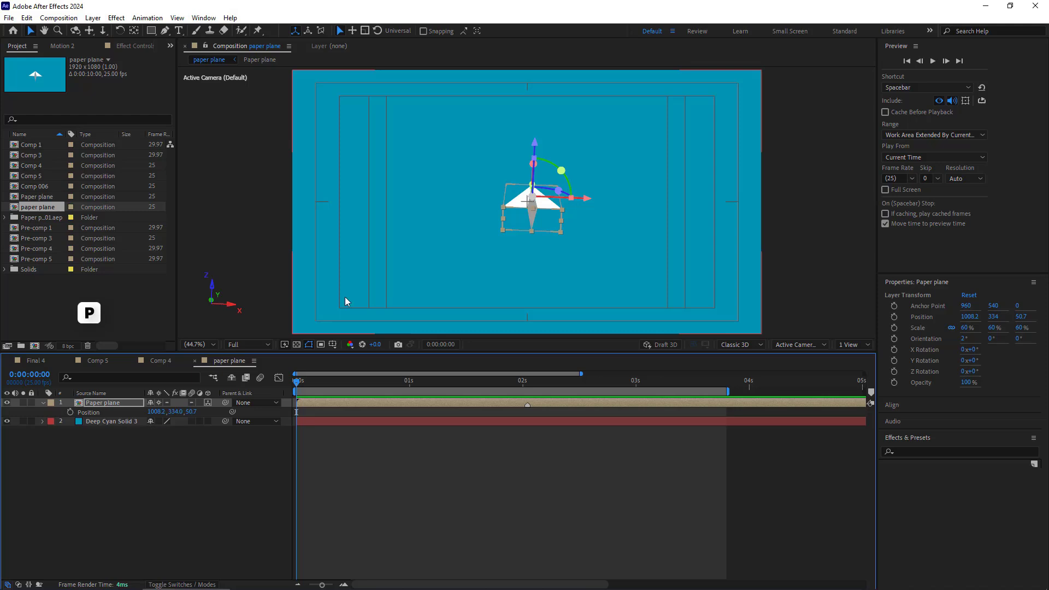
{"action": "left_click_drag", "start_coordinate": [587, 198], "coordinate": [311, 203]}
{"action": "key", "text": "w"}
{"action": "key", "text": "r"}
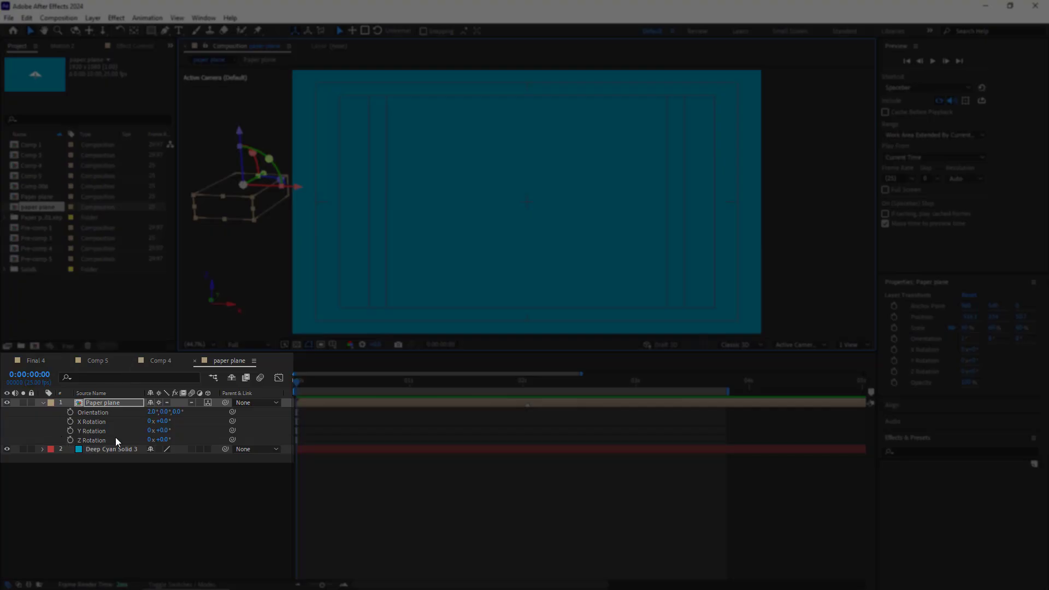
{"action": "left_click_drag", "start_coordinate": [274, 178], "coordinate": [244, 184]}
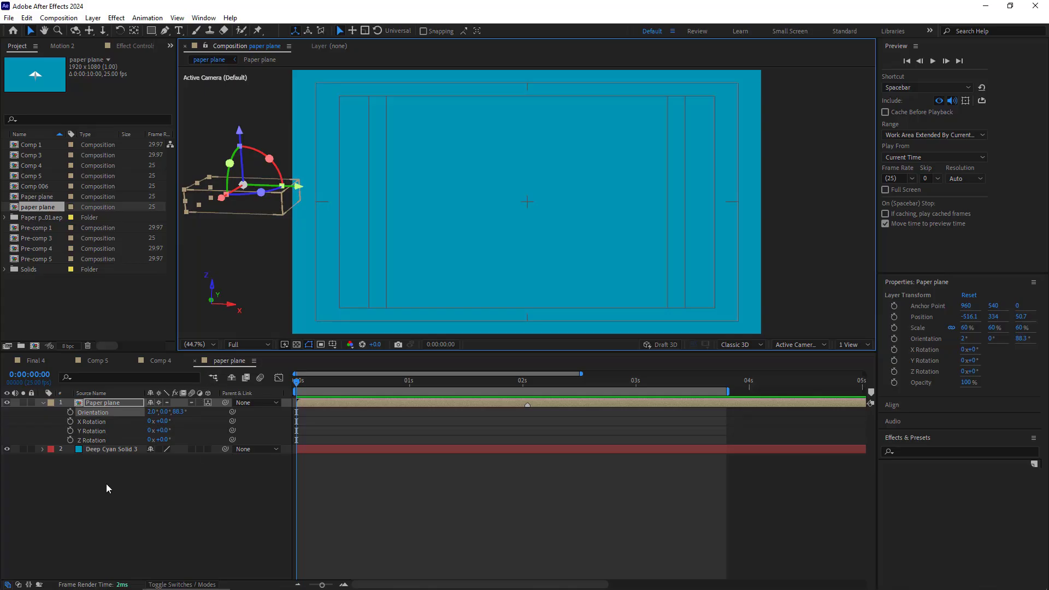
Step: Add a text layer reading NEW POST and place it at the center of the frame
{"action": "right_click", "coordinate": [108, 483]}
{"action": "mouse_move", "coordinate": [161, 352]}
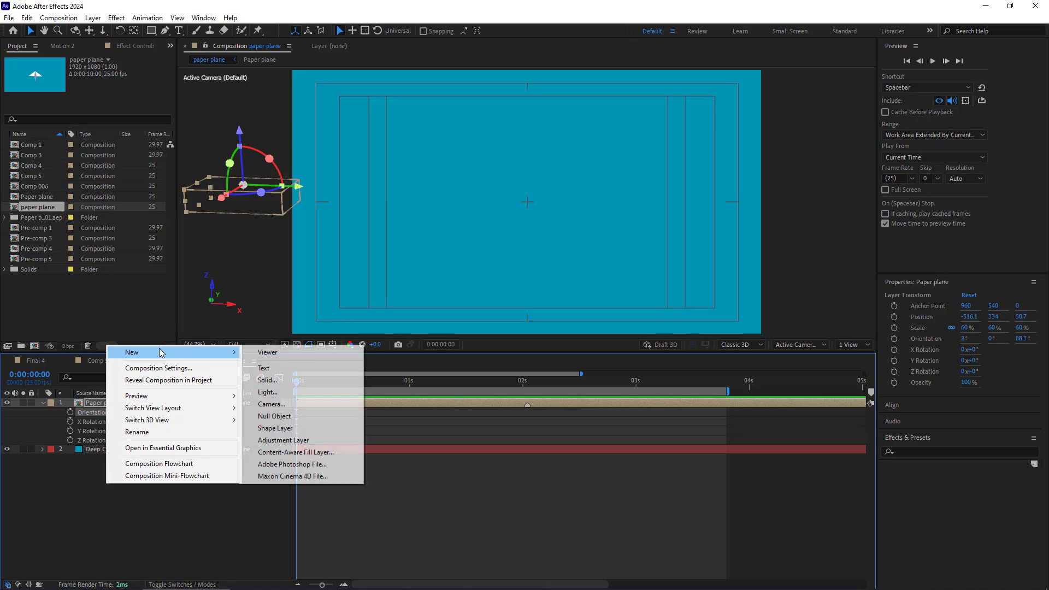
{"action": "left_click", "coordinate": [264, 368]}
{"action": "type", "text": "ne"}
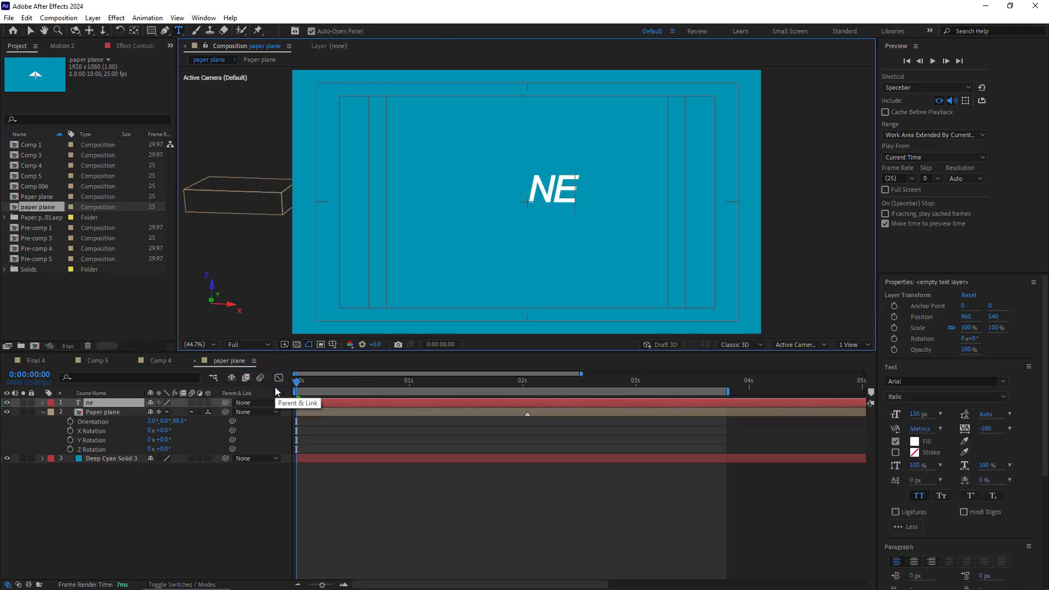
{"action": "type", "text": "w pos"}
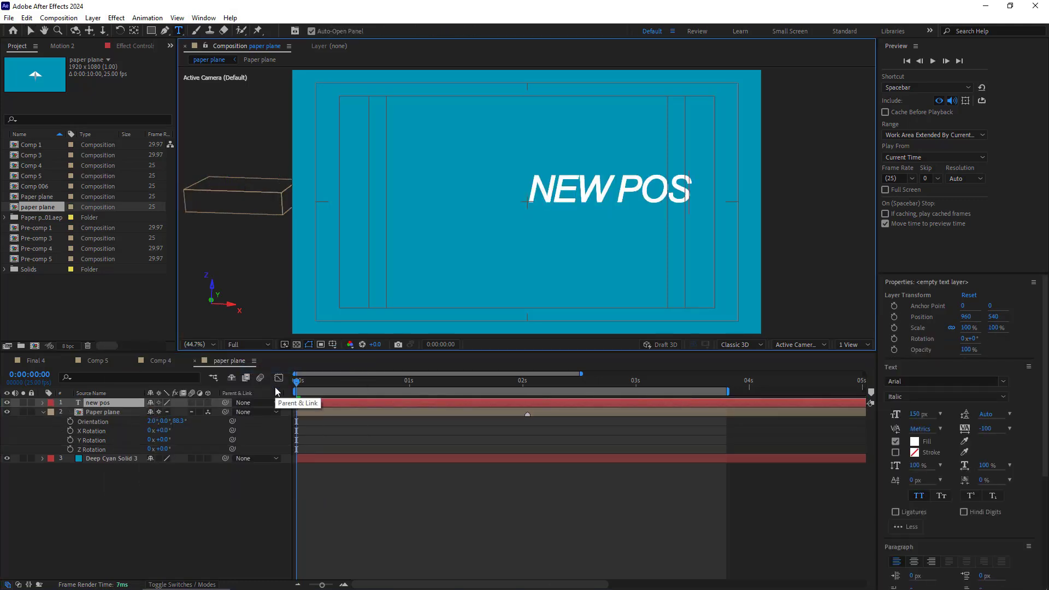
{"action": "type", "text": "t"}
{"action": "key", "text": "Escape"}
{"action": "left_click_drag", "start_coordinate": [591, 188], "coordinate": [498, 200]}
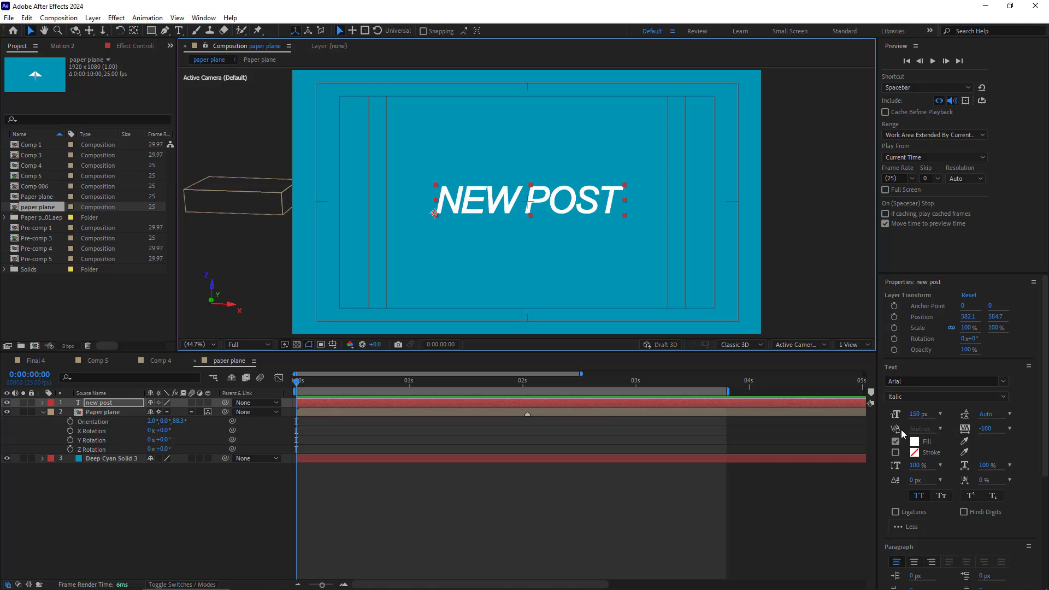
Step: Keyframe the Paper plane's off-frame Position at 0 s and move it right of the text, to about 1879, 265, 48, at 1 s
{"action": "left_click", "coordinate": [103, 413]}
{"action": "key", "text": "p"}
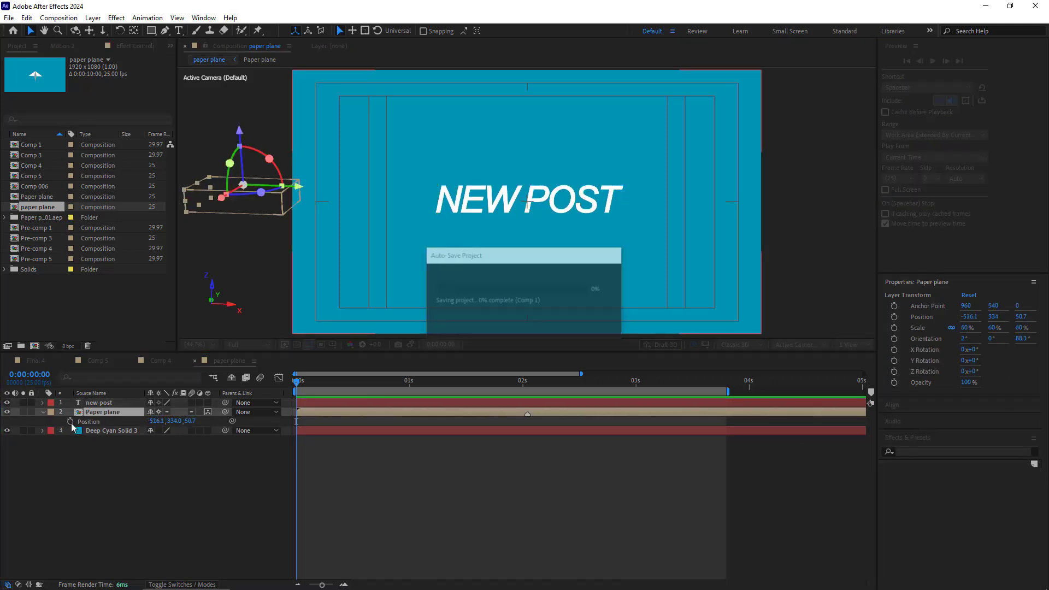
{"action": "left_click", "coordinate": [70, 421]}
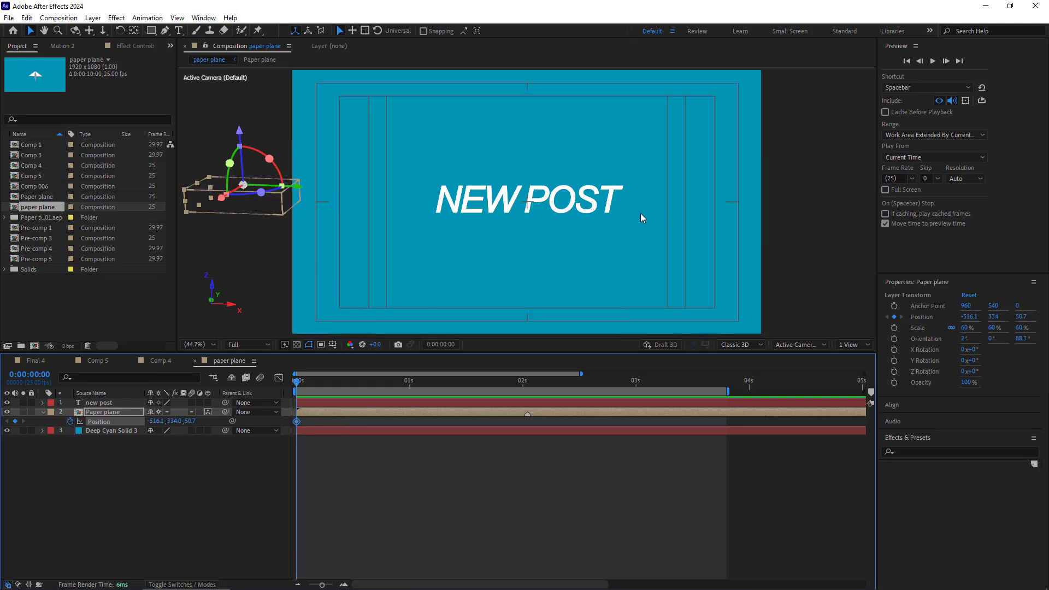
{"action": "left_click", "coordinate": [410, 383]}
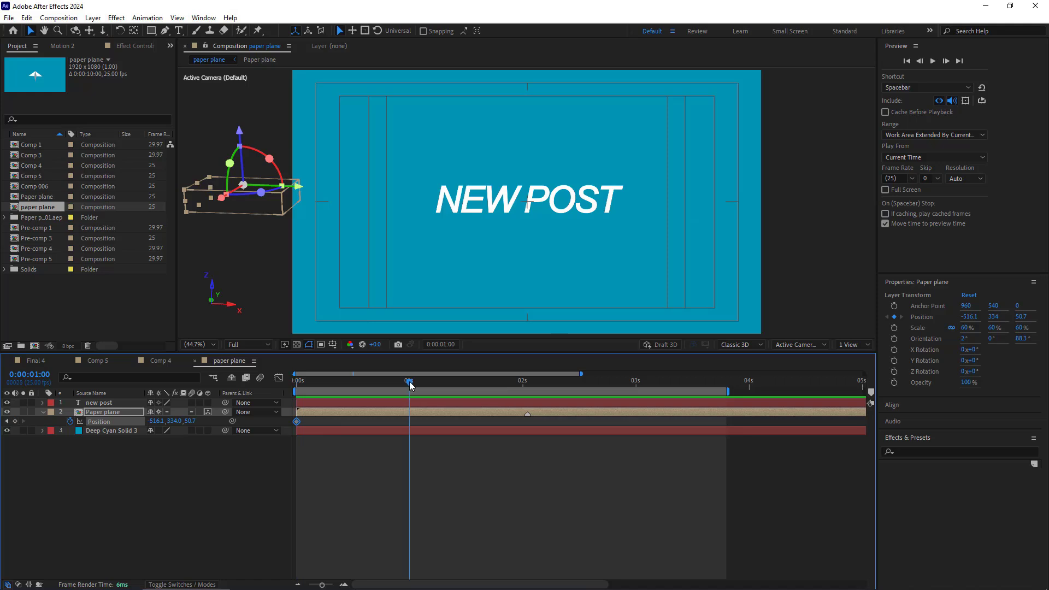
{"action": "left_click_drag", "start_coordinate": [297, 188], "coordinate": [757, 211]}
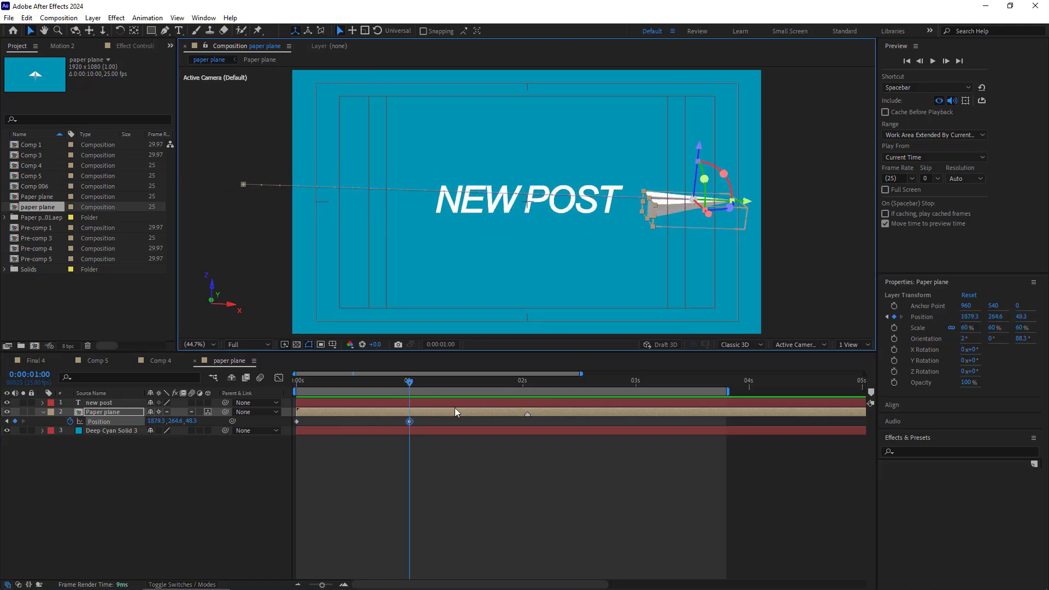
Step: At 2 s, keyframe the Paper plane's Position centered above the NEW POST text
{"action": "left_click", "coordinate": [523, 385]}
{"action": "left_click_drag", "start_coordinate": [698, 171], "coordinate": [704, 115]}
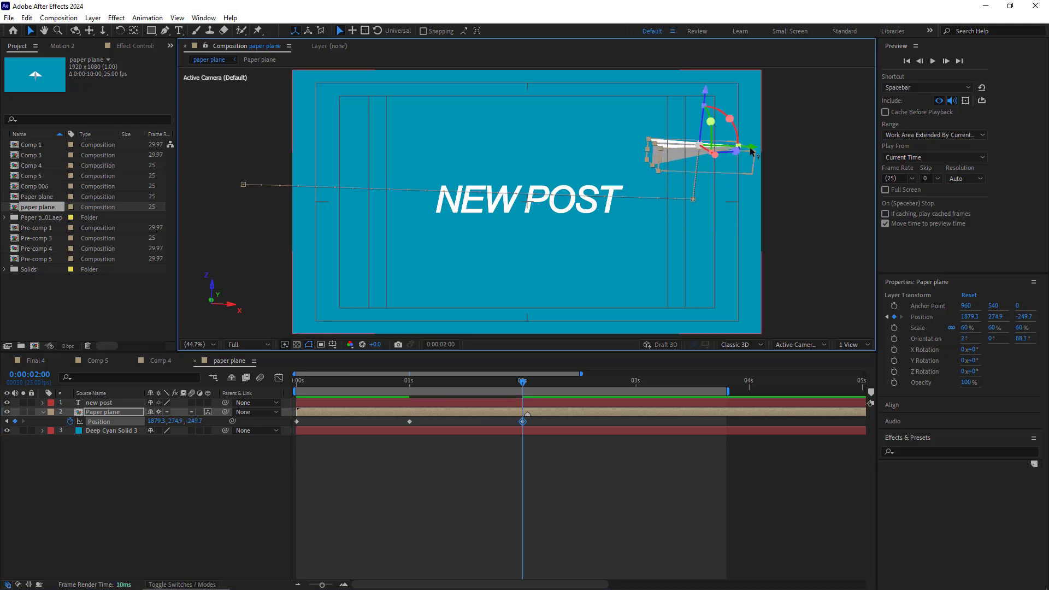
{"action": "left_click_drag", "start_coordinate": [751, 146], "coordinate": [581, 137]}
Step: Keyframe the Paper plane left of the text at 3 s, about 180, 371, 60, and below it at 4 s, about 814, 415, 222
{"action": "left_click", "coordinate": [636, 381]}
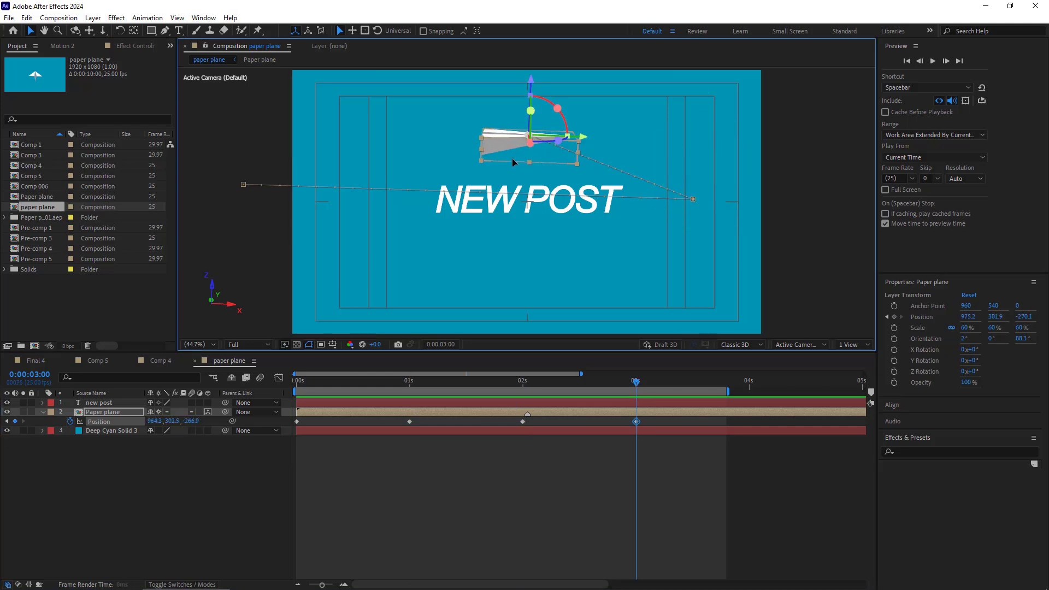
{"action": "left_click_drag", "start_coordinate": [513, 158], "coordinate": [350, 210]}
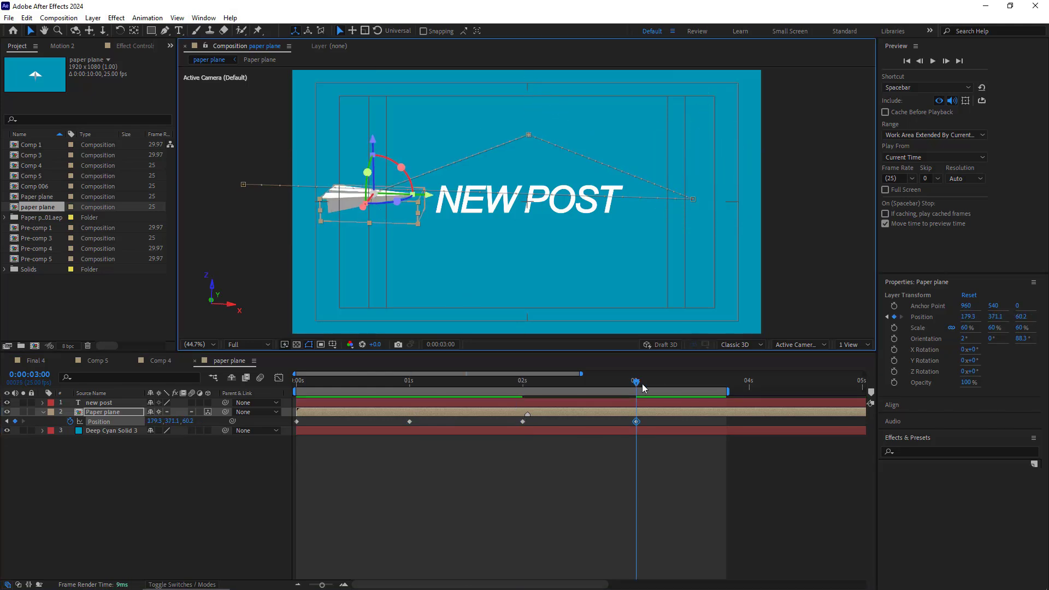
{"action": "left_click", "coordinate": [751, 386]}
{"action": "left_click_drag", "start_coordinate": [519, 283], "coordinate": [511, 245]}
{"action": "left_click", "coordinate": [754, 397]}
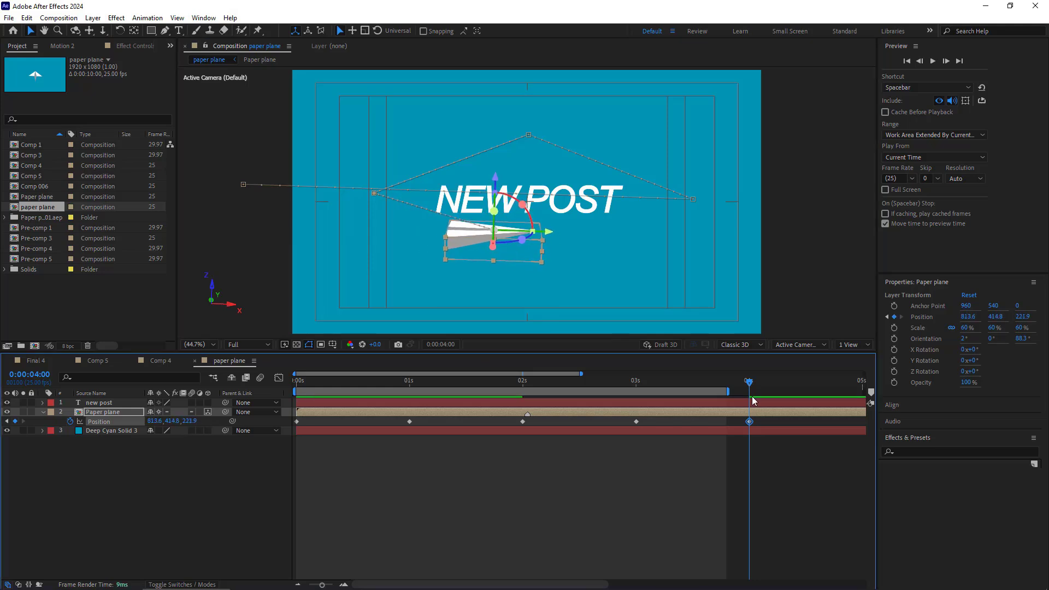
Step: Convert the Paper plane's motion path points at 1 s, 2 s and 3 s to smooth curves with the Pen tool
{"action": "key", "text": "g"}
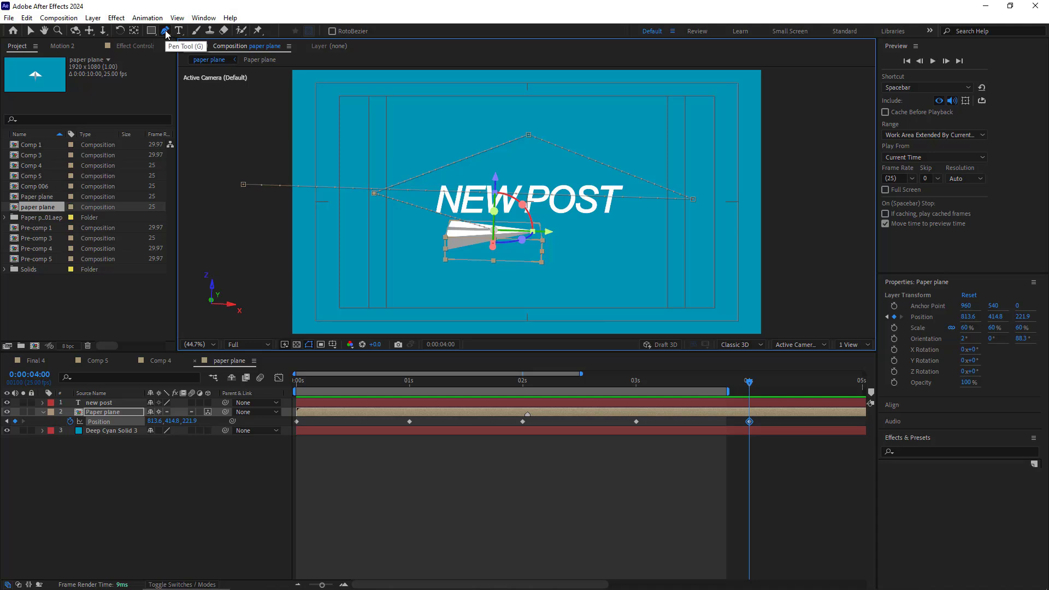
{"action": "left_click", "coordinate": [694, 201]}
{"action": "left_click", "coordinate": [529, 135]}
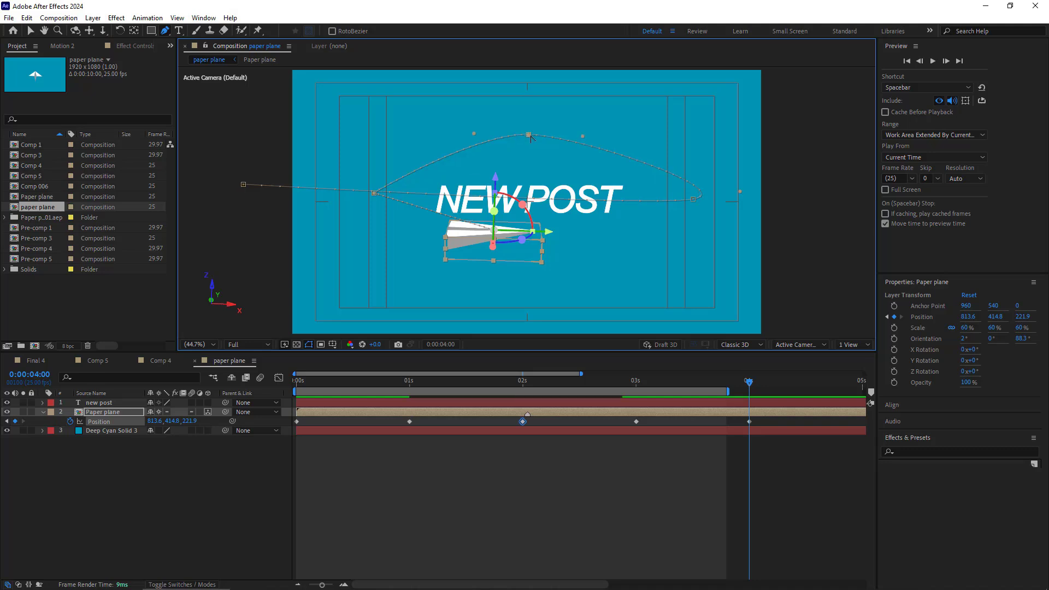
{"action": "left_click", "coordinate": [374, 194]}
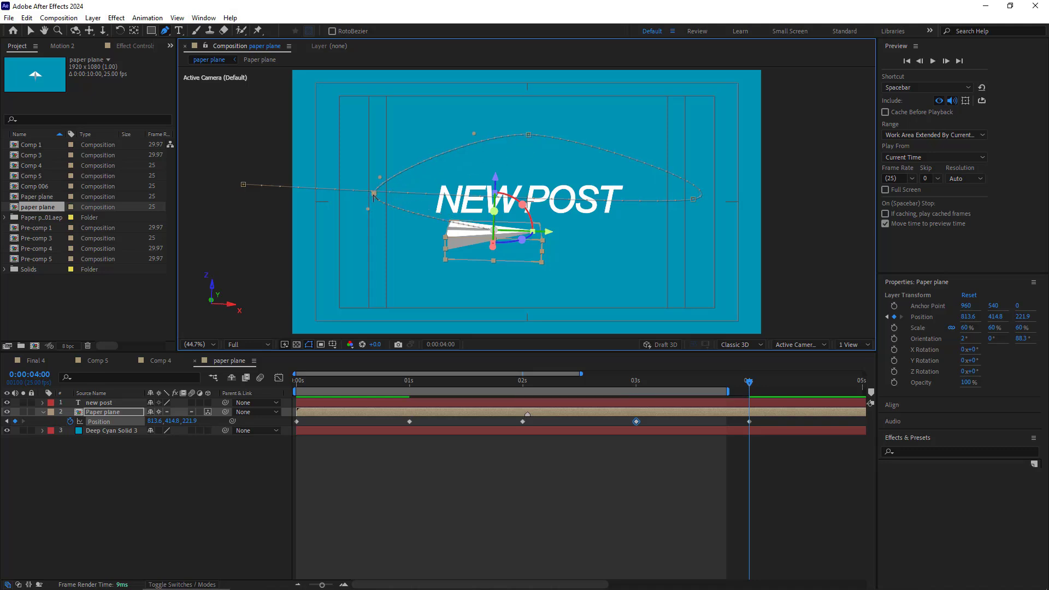
Step: Reshape the motion path's curve handles and raise the 3 s point slightly so the path forms a rounded loop around the NEW POST text
{"action": "key", "text": "v"}
{"action": "left_click_drag", "start_coordinate": [693, 199], "coordinate": [666, 232]}
{"action": "left_click_drag", "start_coordinate": [583, 136], "coordinate": [599, 139]}
{"action": "left_click_drag", "start_coordinate": [374, 193], "coordinate": [374, 176]}
{"action": "left_click_drag", "start_coordinate": [380, 161], "coordinate": [386, 136]}
{"action": "left_click_drag", "start_coordinate": [370, 193], "coordinate": [363, 219]}
{"action": "left_click_drag", "start_coordinate": [374, 176], "coordinate": [373, 185]}
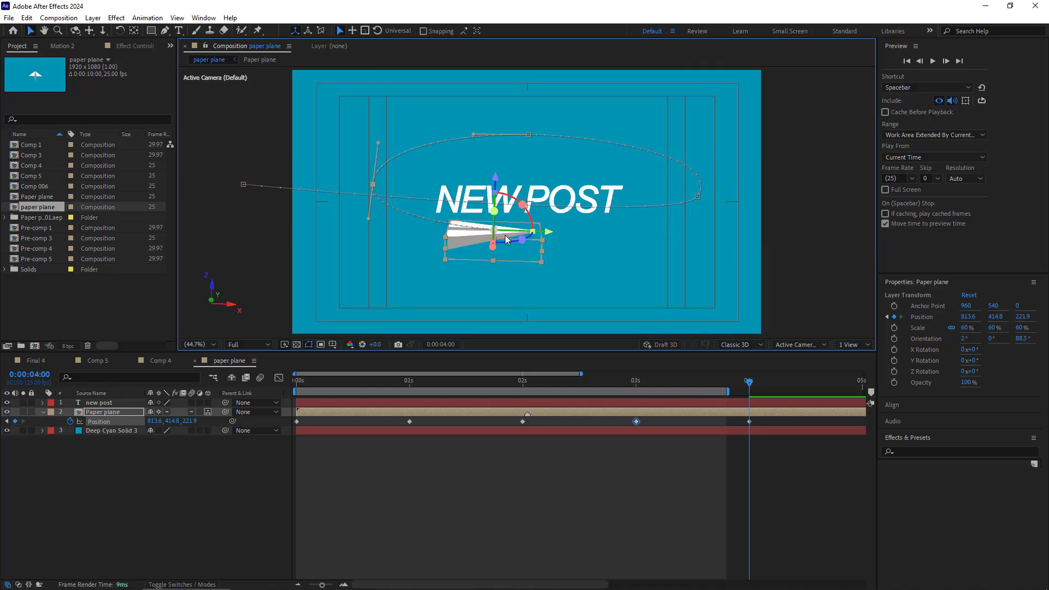
Step: Fine-tune the motion path by raising the 0 s and 1 s points slightly and lowering the 2 s point a little
{"action": "left_click_drag", "start_coordinate": [243, 184], "coordinate": [244, 178]}
{"action": "left_click_drag", "start_coordinate": [697, 196], "coordinate": [697, 194]}
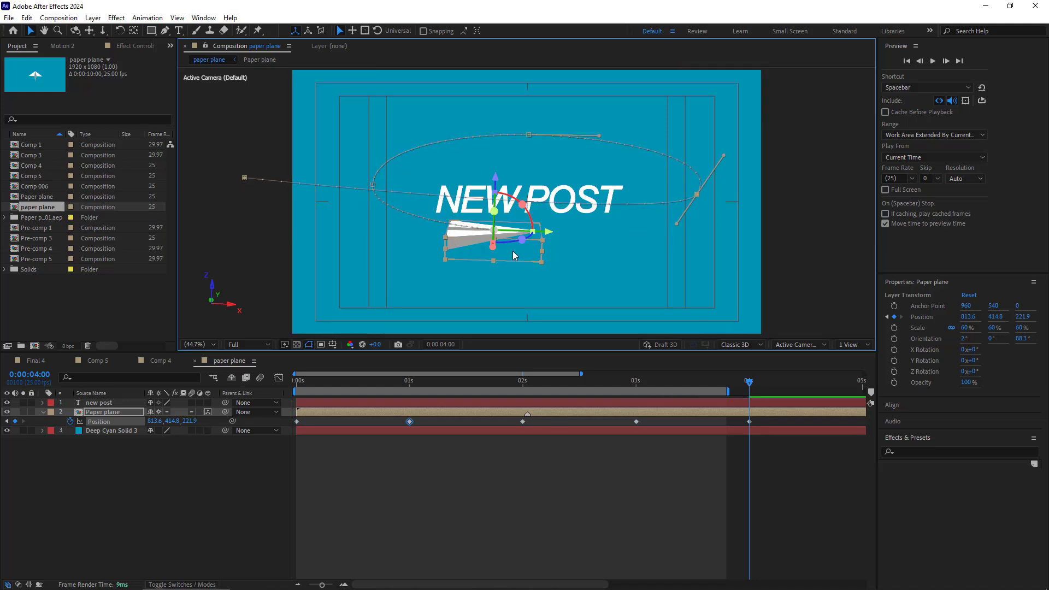
{"action": "left_click_drag", "start_coordinate": [529, 136], "coordinate": [529, 140]}
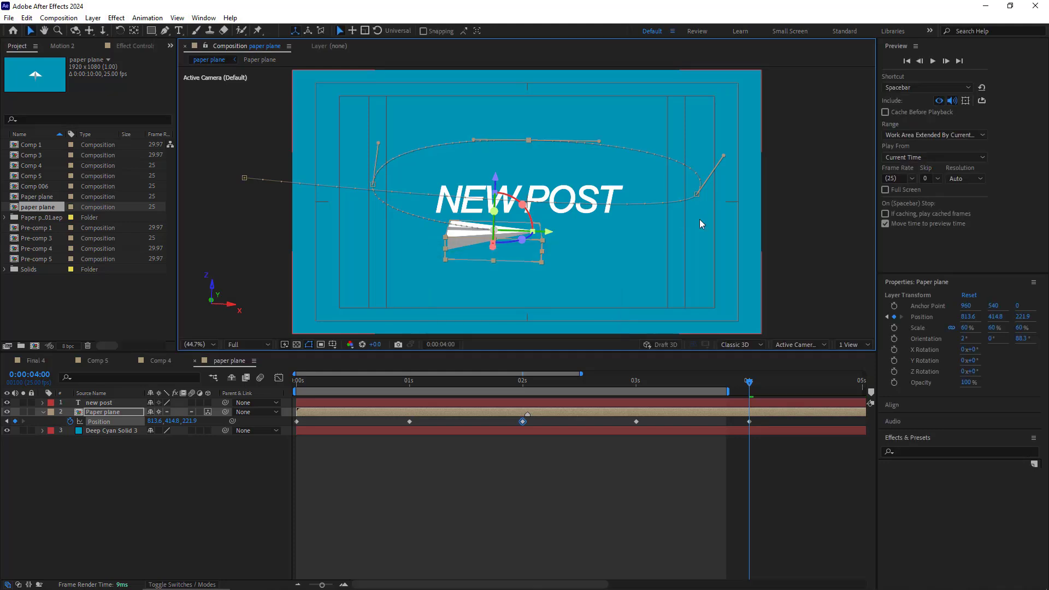
{"action": "left_click_drag", "start_coordinate": [698, 194], "coordinate": [696, 190]}
Step: Preview the flight from the start and move the NEW POST text layer below the Paper plane layer
{"action": "left_click_drag", "start_coordinate": [373, 382], "coordinate": [296, 382]}
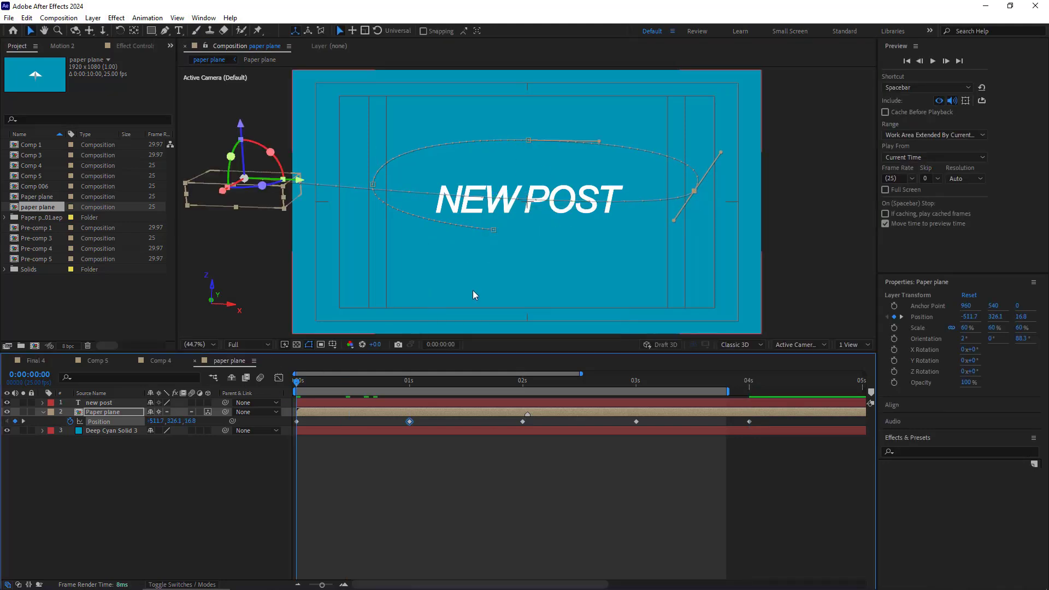
{"action": "key", "text": "space"}
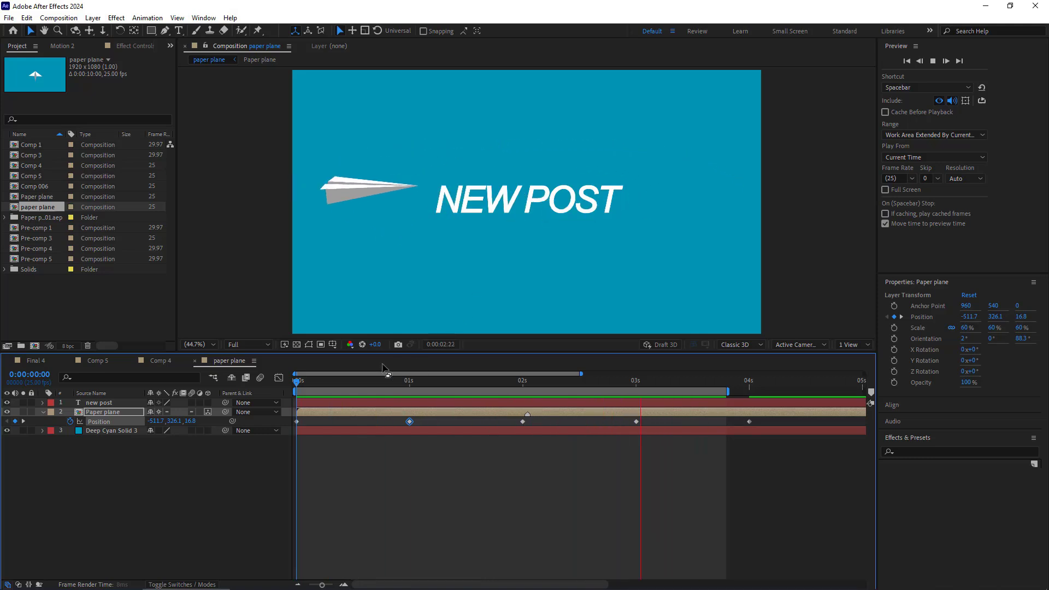
{"action": "key", "text": "space"}
{"action": "left_click", "coordinate": [95, 403]}
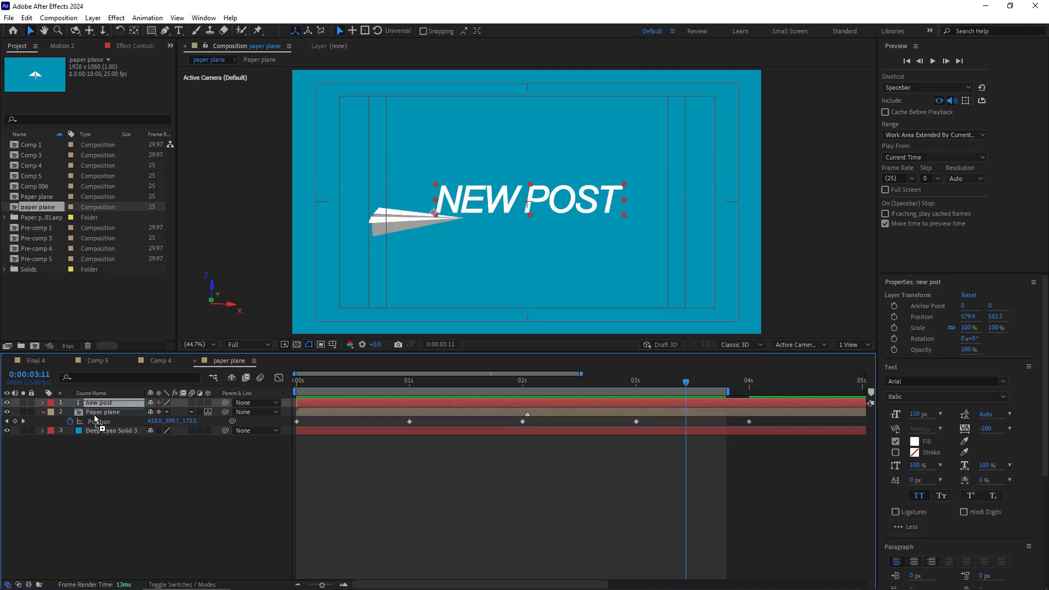
{"action": "left_click_drag", "start_coordinate": [95, 415], "coordinate": [96, 421]}
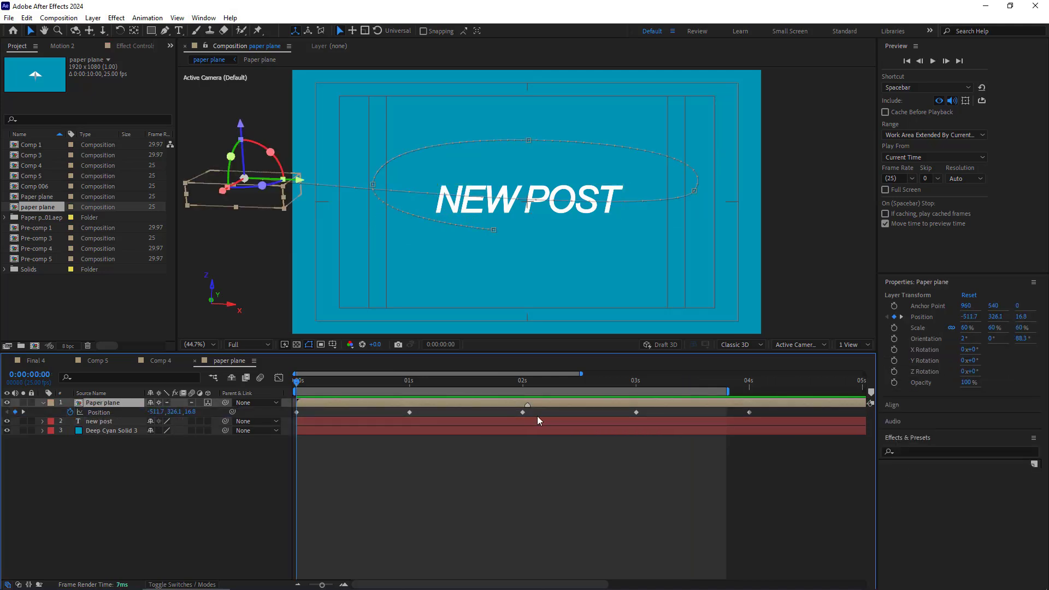
Step: Apply Easy Ease to the Paper plane's Position keyframe at 1 s
{"action": "left_click", "coordinate": [409, 412]}
{"action": "left_click_drag", "start_coordinate": [306, 382], "coordinate": [408, 406]}
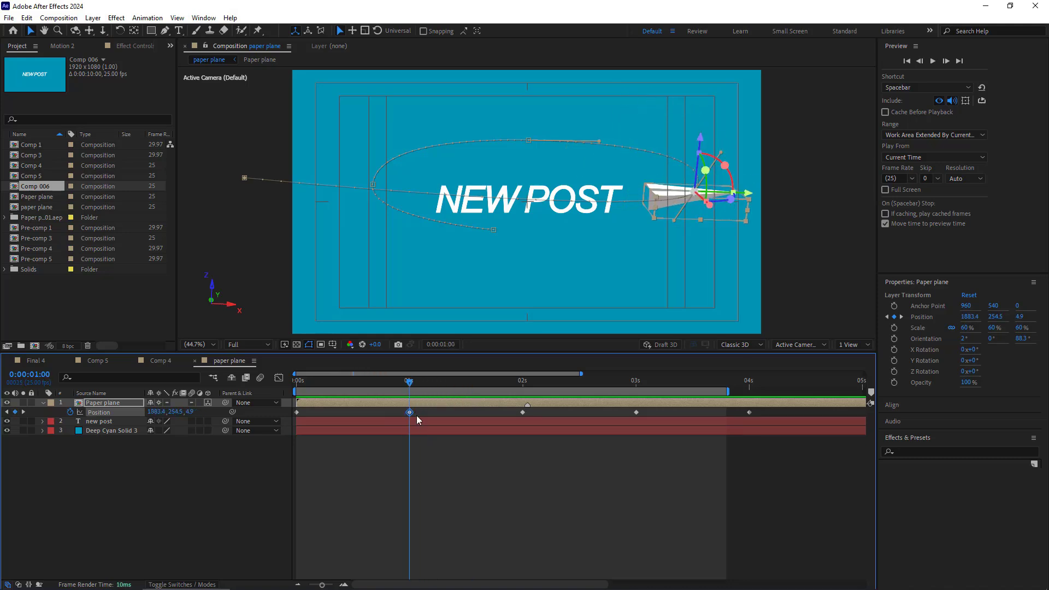
{"action": "right_click", "coordinate": [410, 414]}
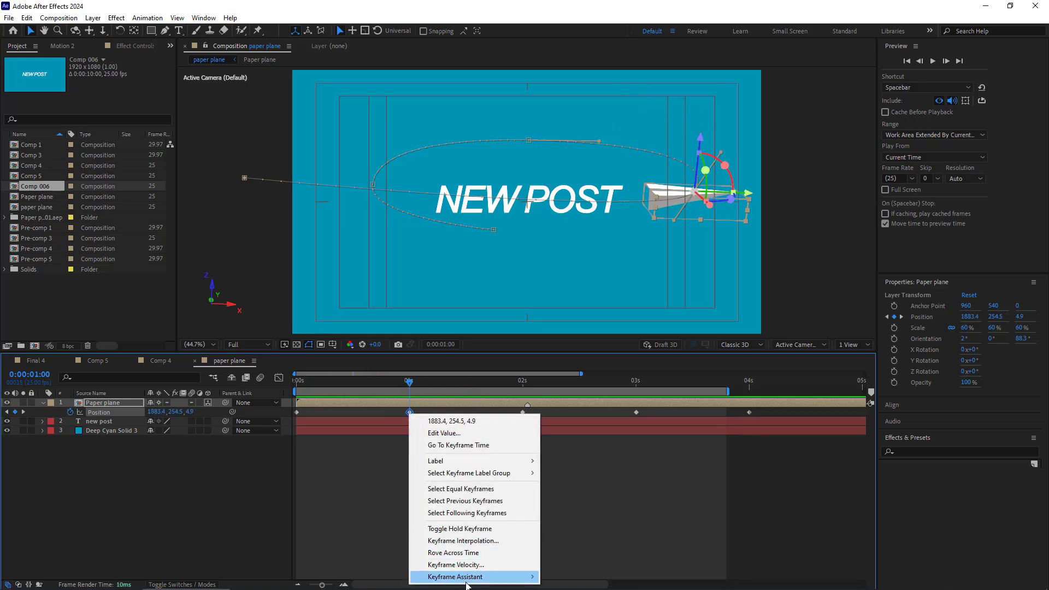
{"action": "mouse_move", "coordinate": [511, 577]}
{"action": "left_click", "coordinate": [589, 507]}
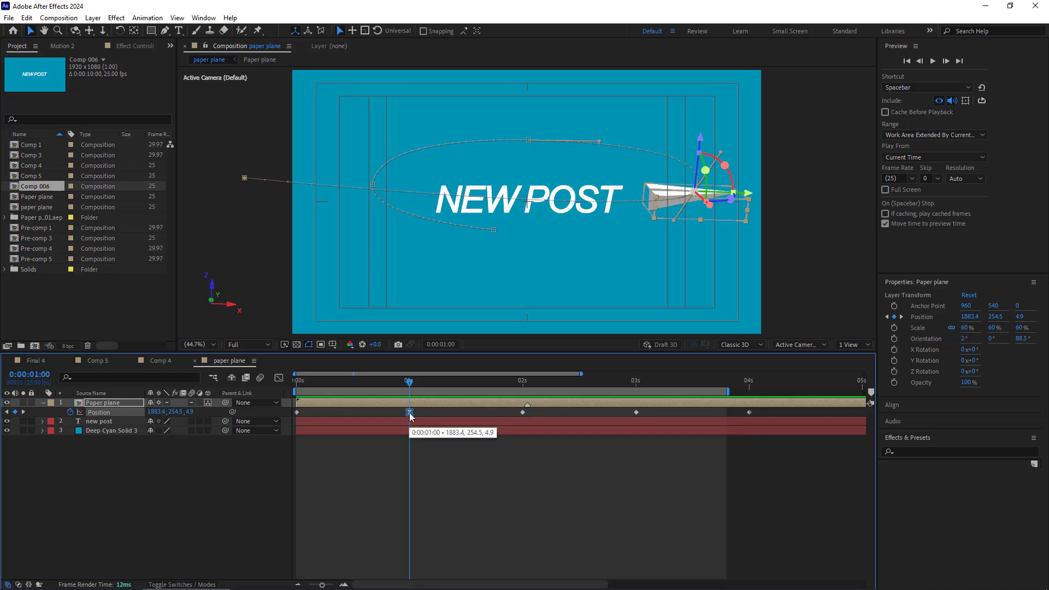
Step: Make the 1 s keyframe's velocity continuous at 600 pixels/sec, with 90% incoming influence and a higher outgoing influence
{"action": "right_click", "coordinate": [409, 414]}
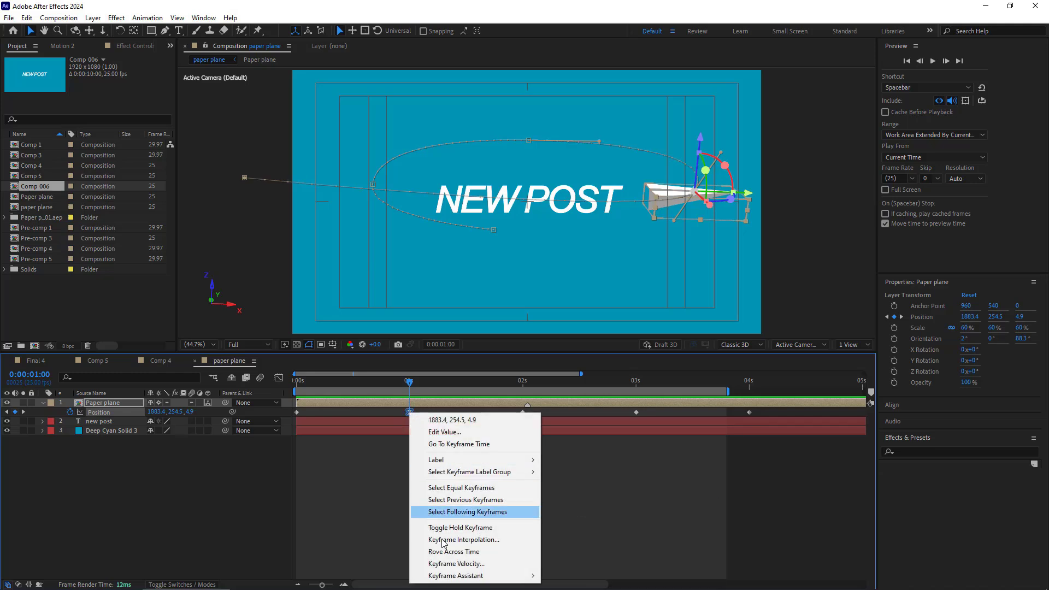
{"action": "left_click", "coordinate": [448, 565]}
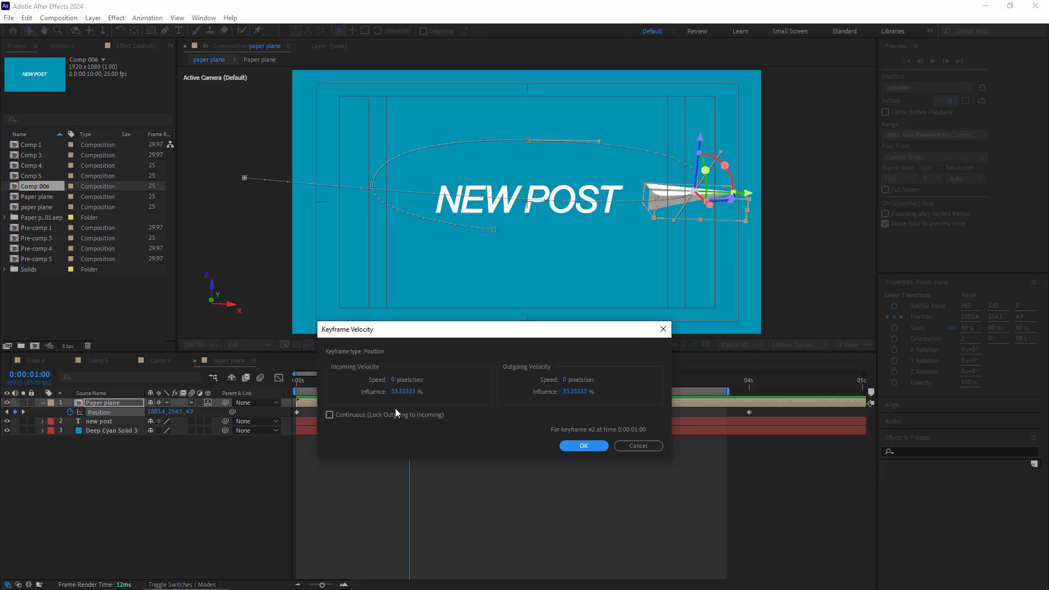
{"action": "left_click", "coordinate": [329, 415]}
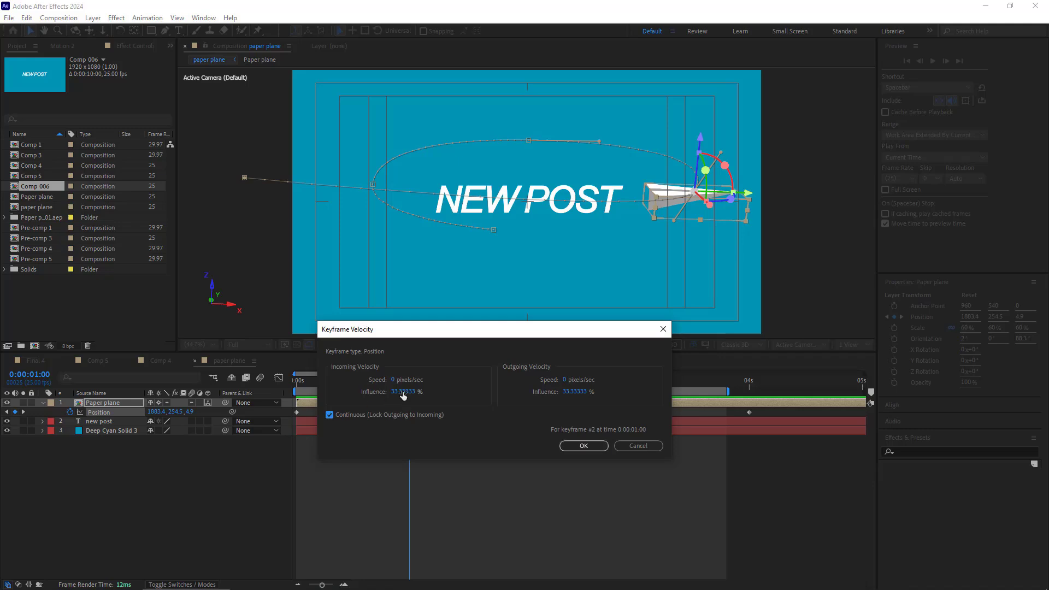
{"action": "left_click", "coordinate": [404, 393]}
{"action": "left_click", "coordinate": [566, 380]}
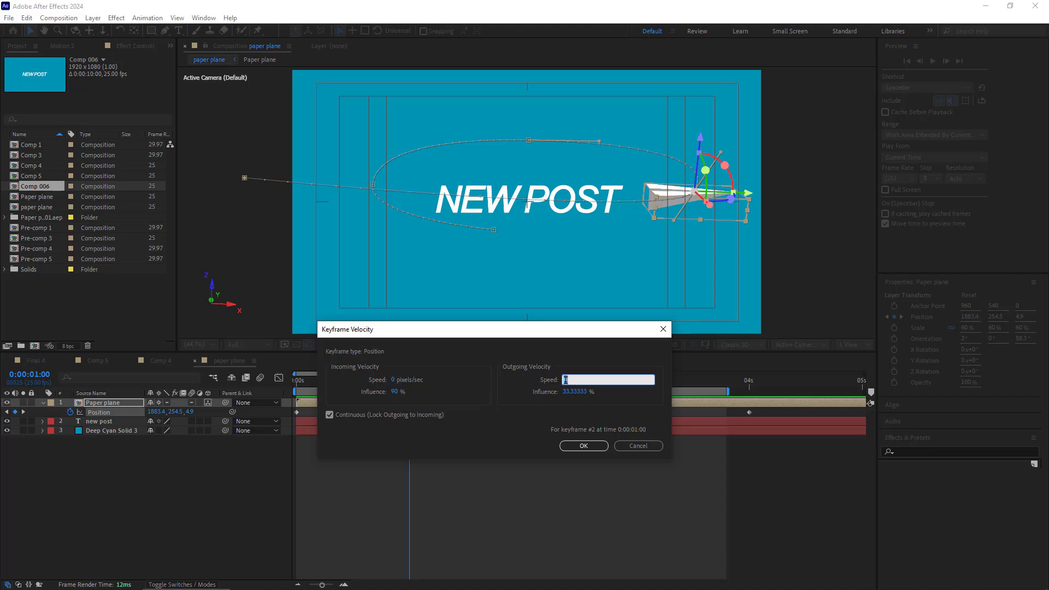
{"action": "key", "text": "Tab"}
{"action": "type", "text": "9"}
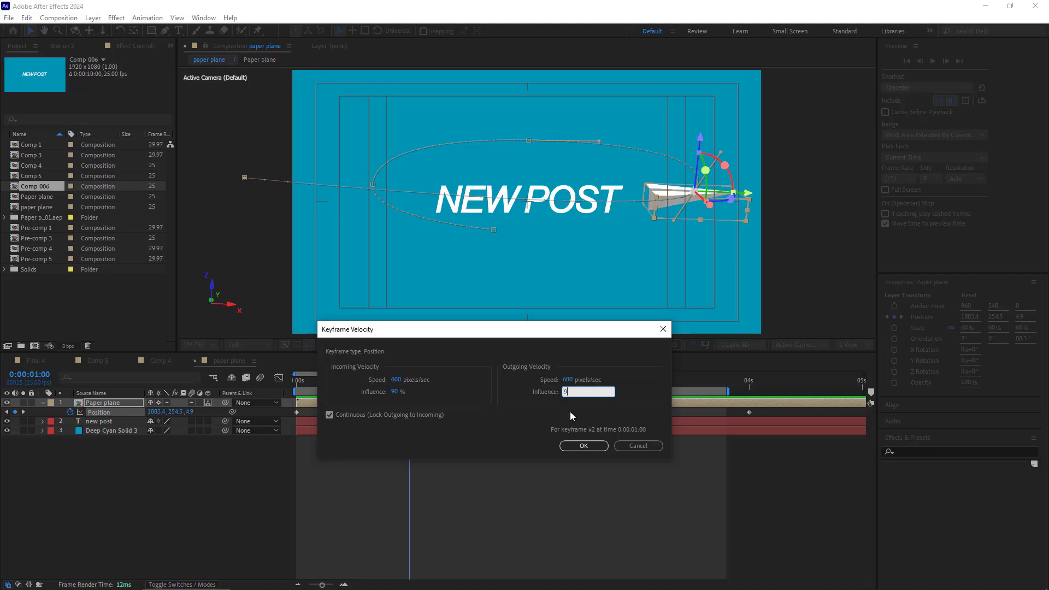
{"action": "left_click", "coordinate": [580, 446]}
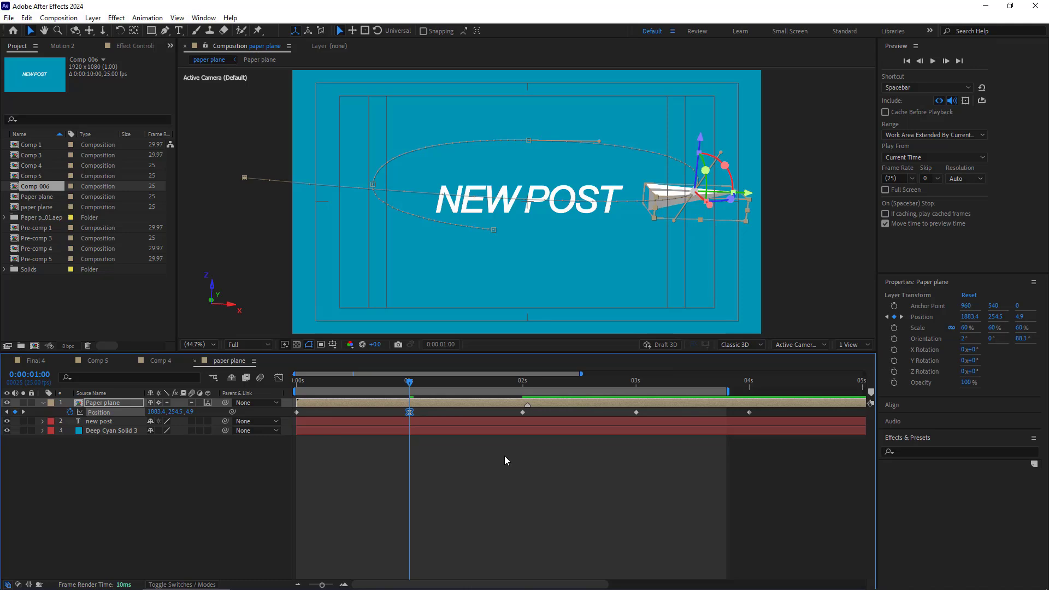
Step: Preview the flight, delay the eased 1 s Position keyframe to 0:00:01:04, and extend the work area end to about 5 s
{"action": "key", "text": "Home"}
{"action": "key", "text": "space"}
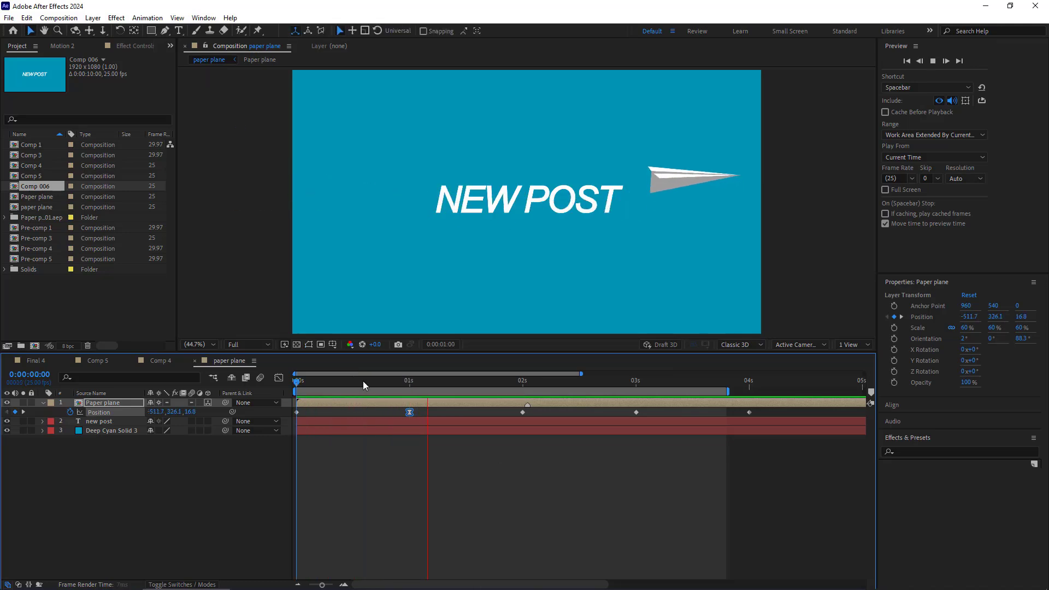
{"action": "left_click", "coordinate": [409, 385]}
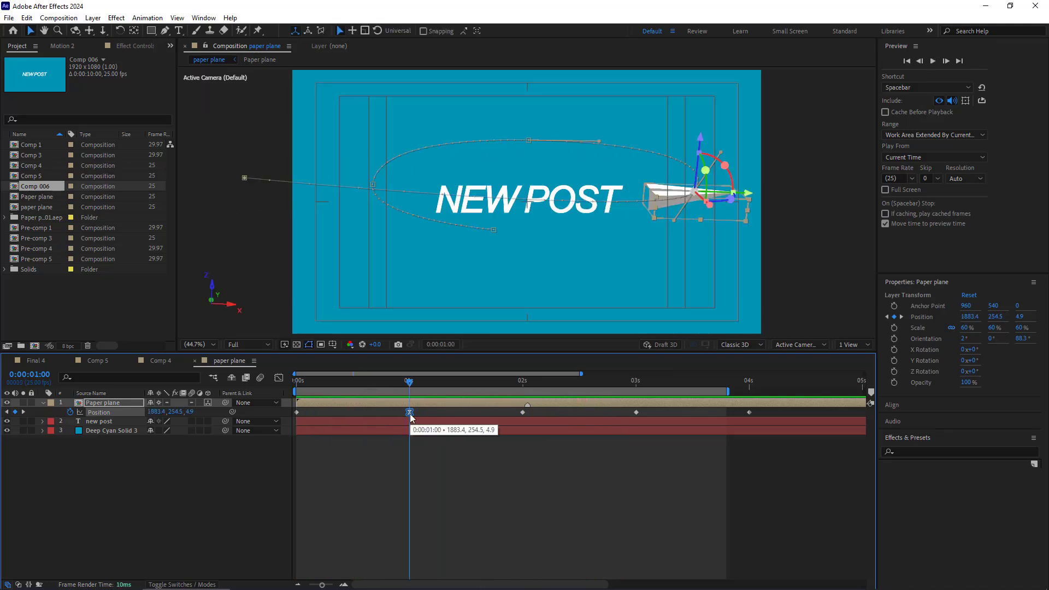
{"action": "left_click_drag", "start_coordinate": [412, 415], "coordinate": [625, 392]}
{"action": "left_click_drag", "start_coordinate": [729, 392], "coordinate": [866, 392]}
Step: Apply Easy Ease to the Paper plane's last Position keyframe at 4 s
{"action": "left_click", "coordinate": [740, 381]}
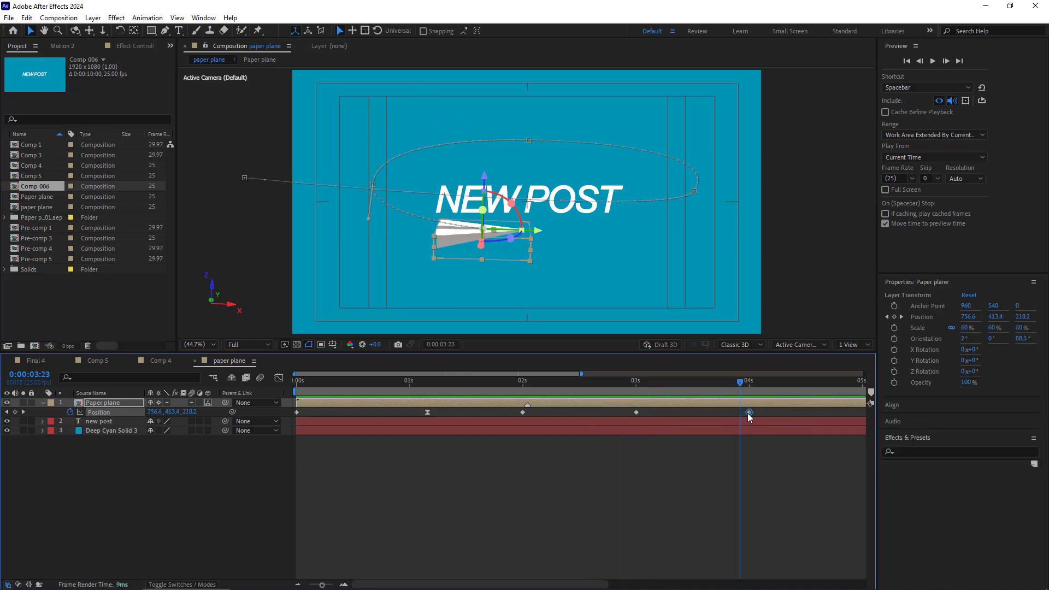
{"action": "right_click", "coordinate": [749, 412]}
{"action": "mouse_move", "coordinate": [798, 576]}
{"action": "left_click", "coordinate": [601, 504]}
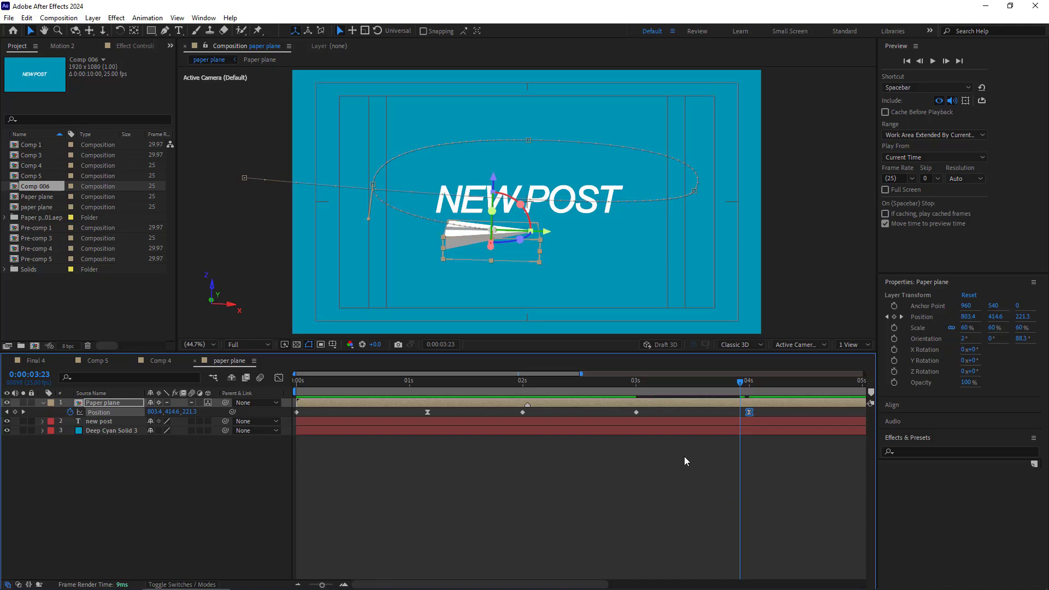
Step: Set the 4 s keyframe's incoming and outgoing velocity influence to 80% and preview the animation from the start
{"action": "right_click", "coordinate": [749, 412]}
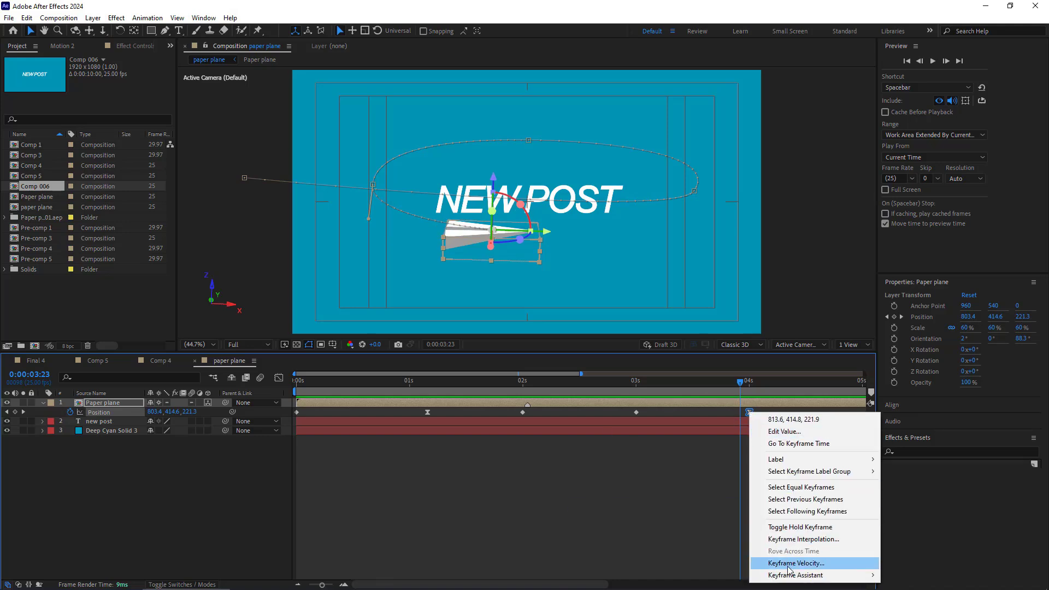
{"action": "left_click", "coordinate": [789, 564]}
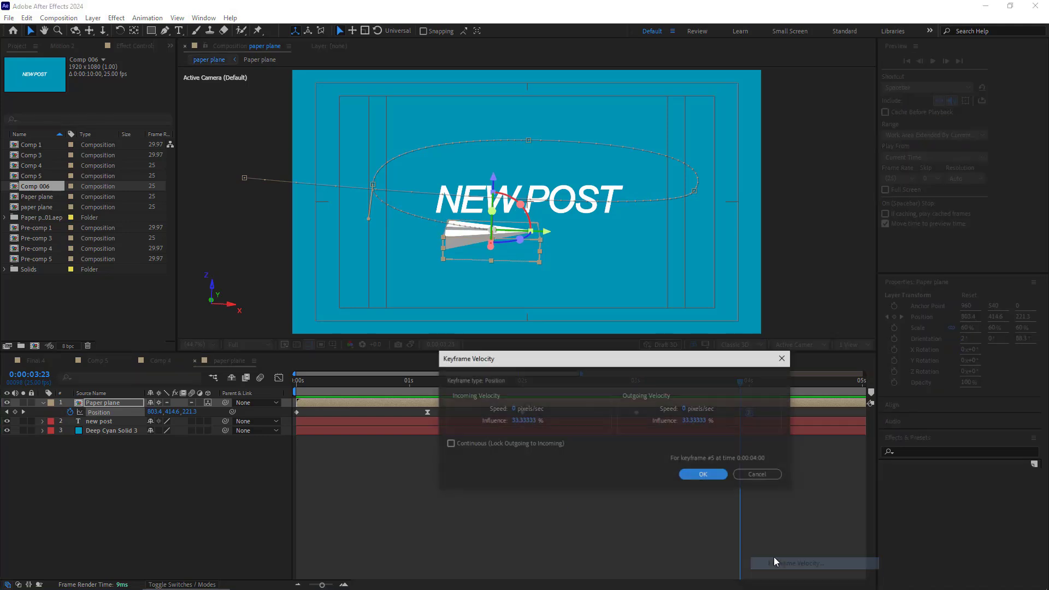
{"action": "left_click", "coordinate": [520, 422]}
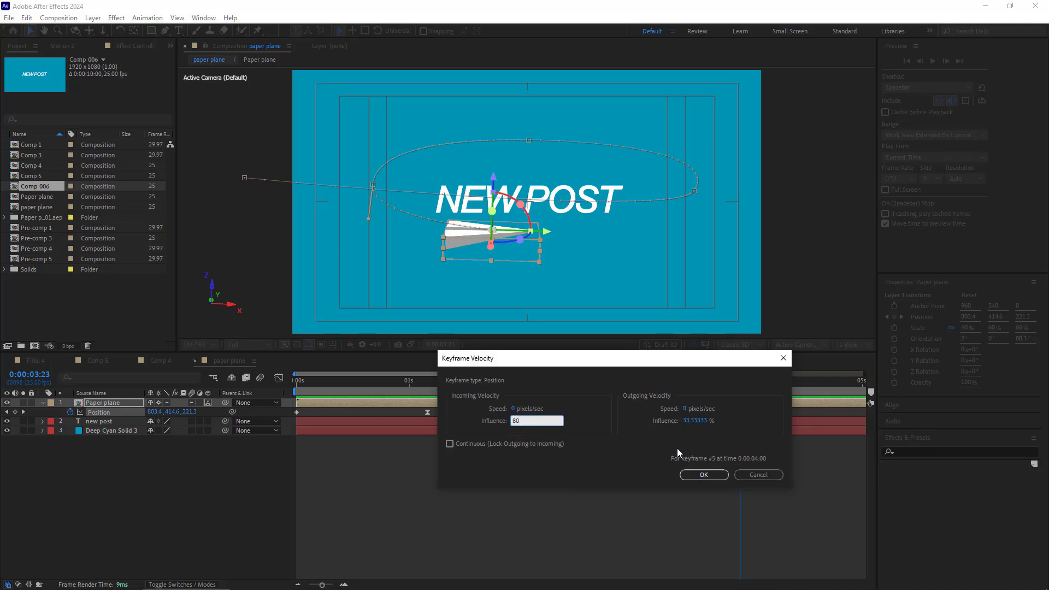
{"action": "left_click", "coordinate": [695, 421]}
{"action": "type", "text": "80"}
{"action": "left_click", "coordinate": [706, 475]}
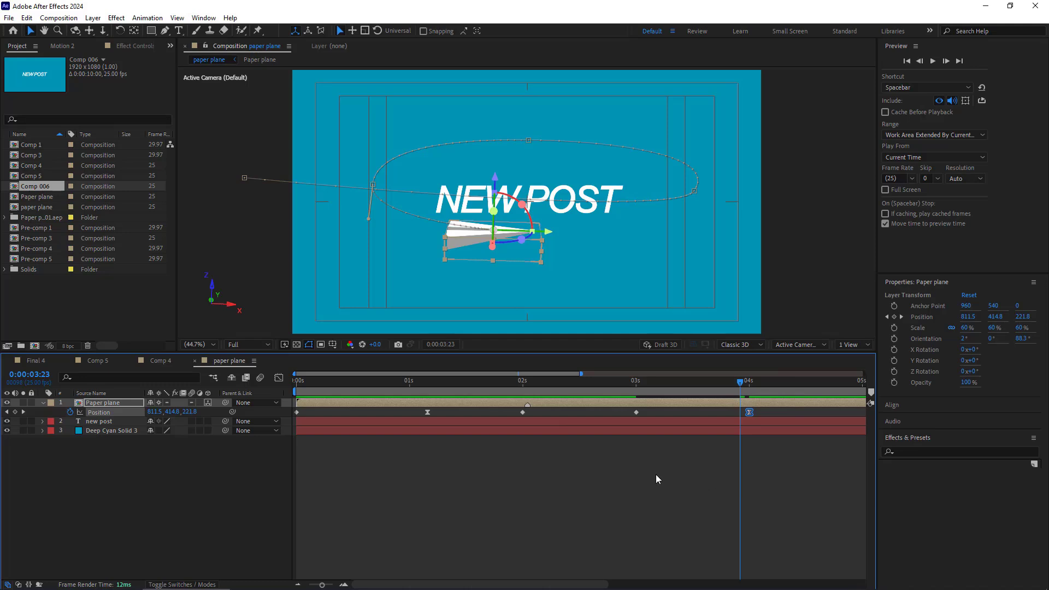
{"action": "key", "text": "Home"}
{"action": "key", "text": "space"}
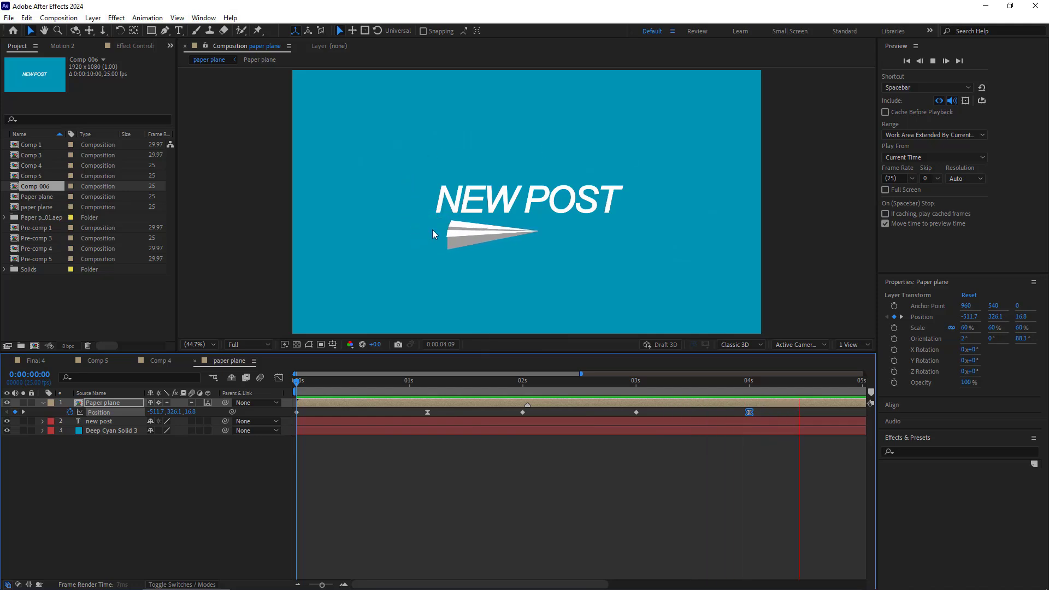
Step: Set the Paper plane's Position keyframe at 2 s to rove across time and preview the flight from the start
{"action": "left_click_drag", "start_coordinate": [420, 408], "coordinate": [513, 418]}
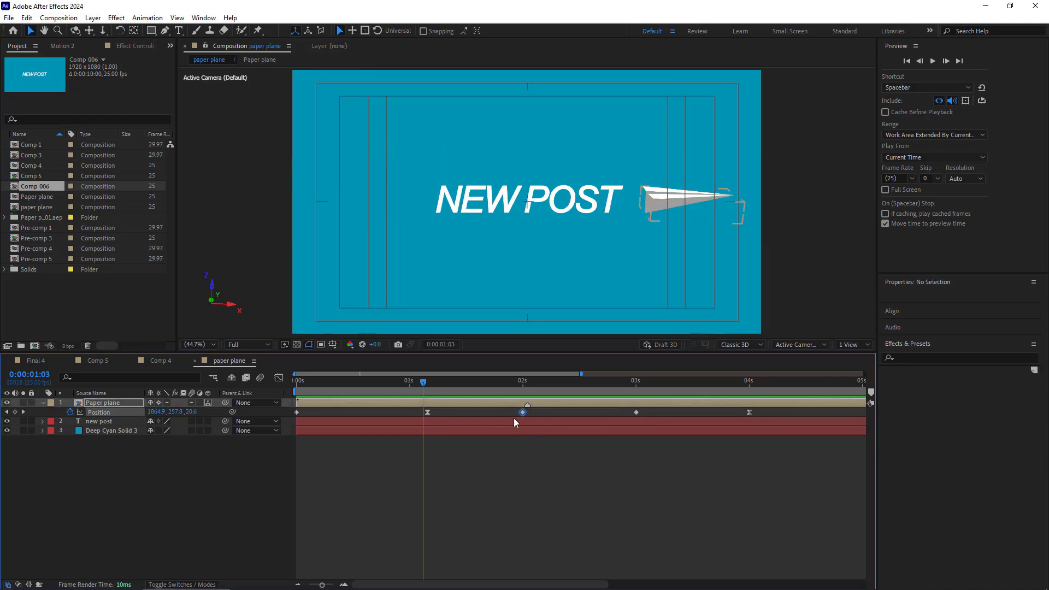
{"action": "right_click", "coordinate": [522, 414]}
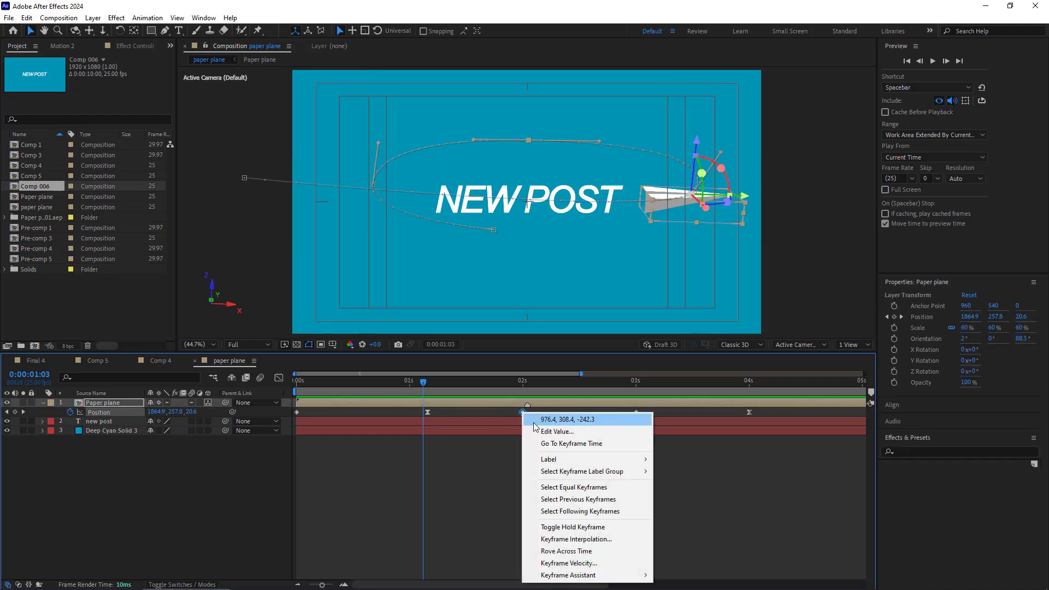
{"action": "left_click", "coordinate": [568, 552]}
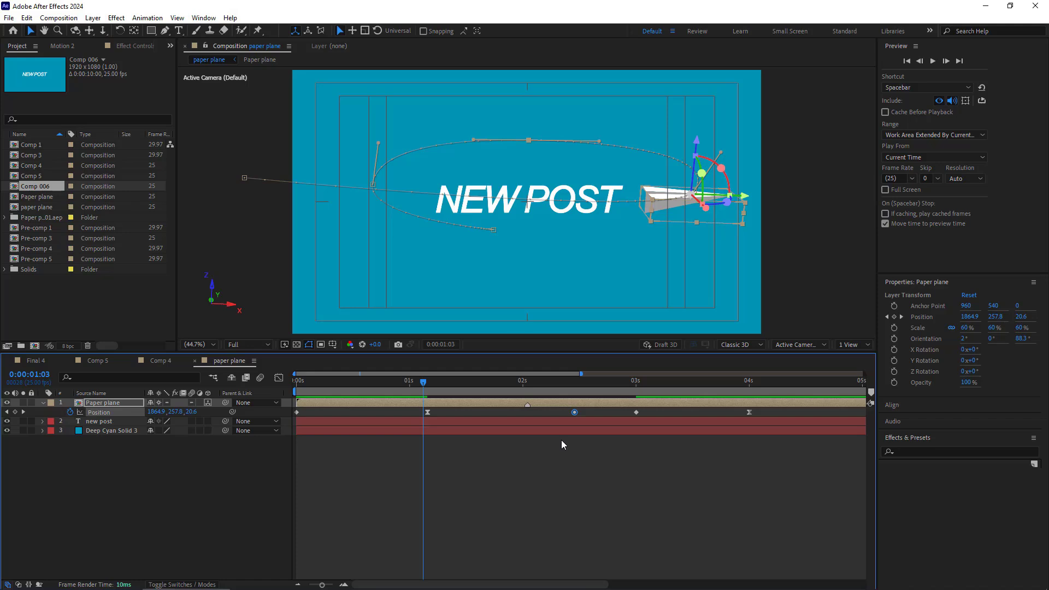
{"action": "left_click_drag", "start_coordinate": [426, 385], "coordinate": [298, 382]}
{"action": "key", "text": "space"}
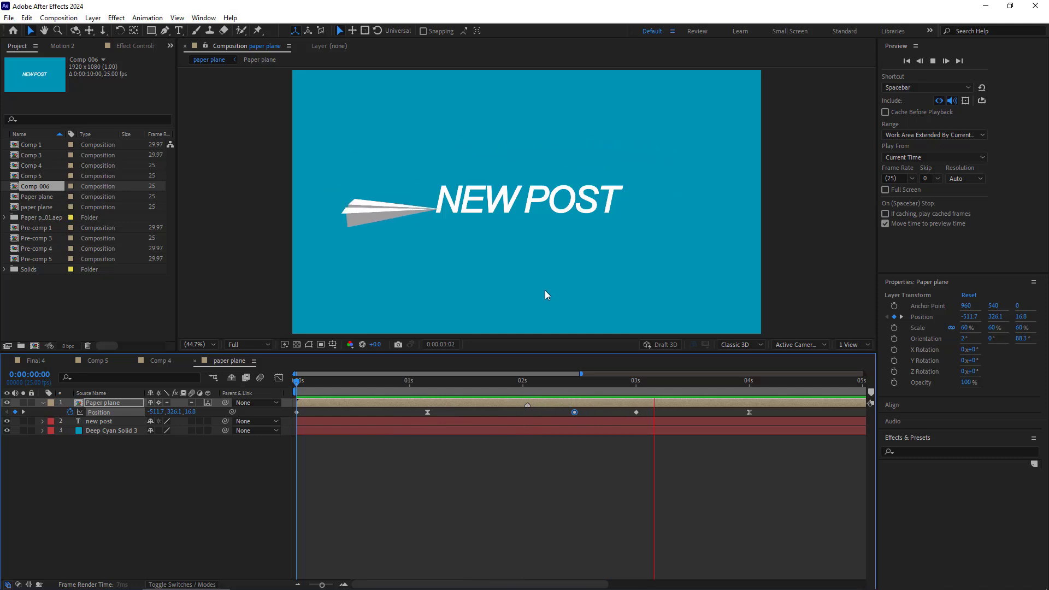
Step: Move the Paper plane's 3 s Position keyframe earlier, to about 0:00:02:09
{"action": "left_click_drag", "start_coordinate": [337, 383], "coordinate": [426, 404]}
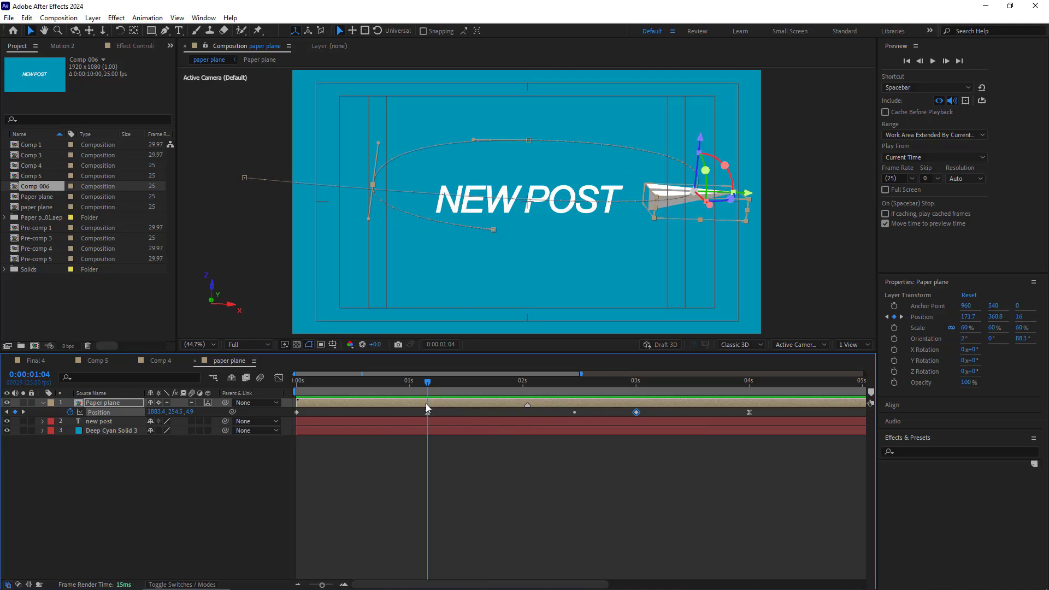
{"action": "left_click_drag", "start_coordinate": [427, 404], "coordinate": [638, 403]}
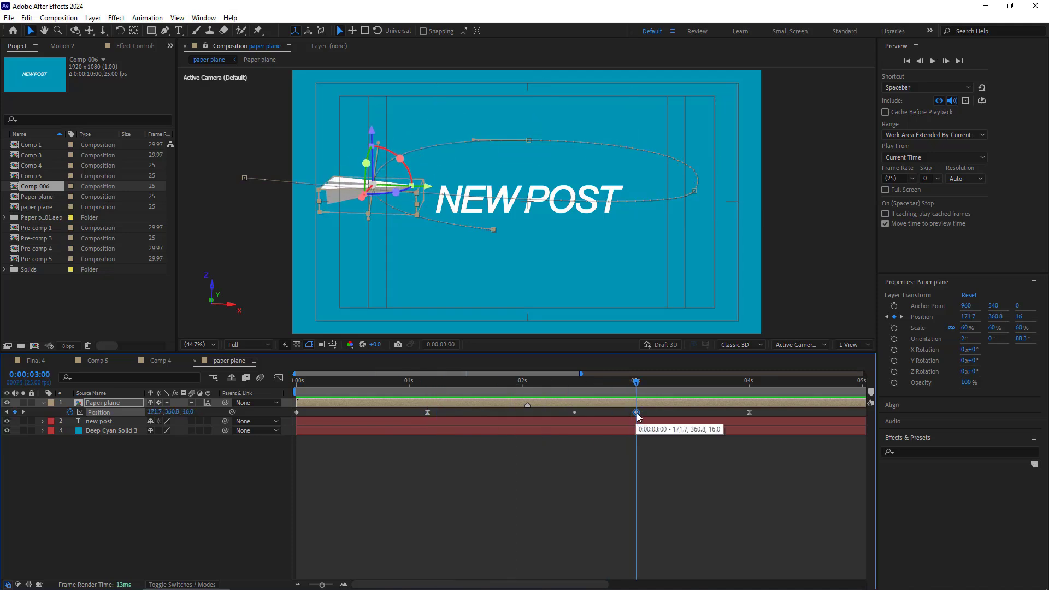
{"action": "left_click_drag", "start_coordinate": [637, 414], "coordinate": [565, 413]}
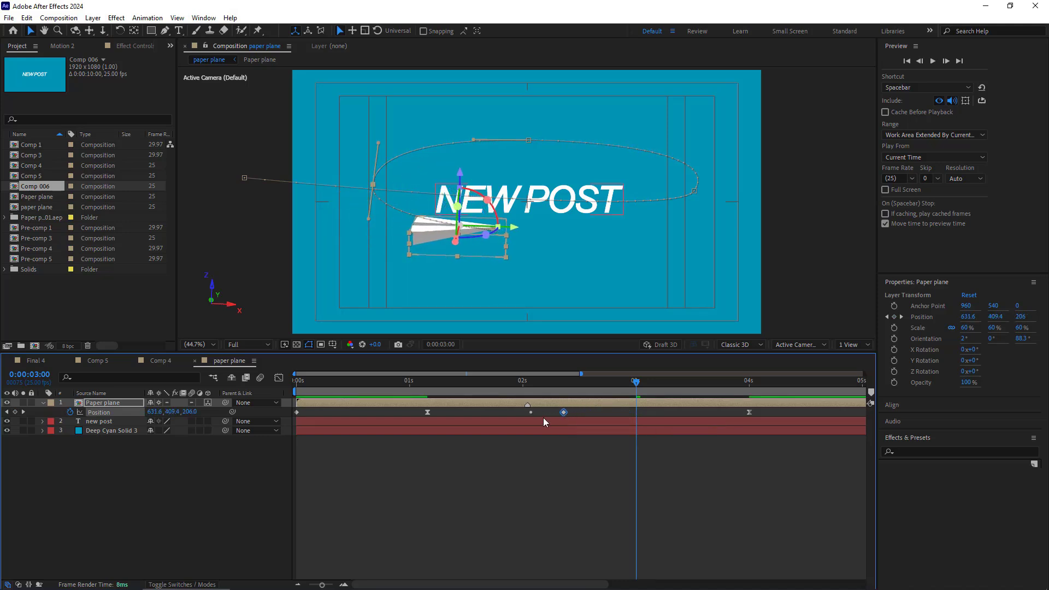
Step: Move the Paper plane's 4 s Position keyframe earlier, to about 0:00:03:04, and preview the flight from the start
{"action": "key", "text": "Home"}
{"action": "key", "text": "space"}
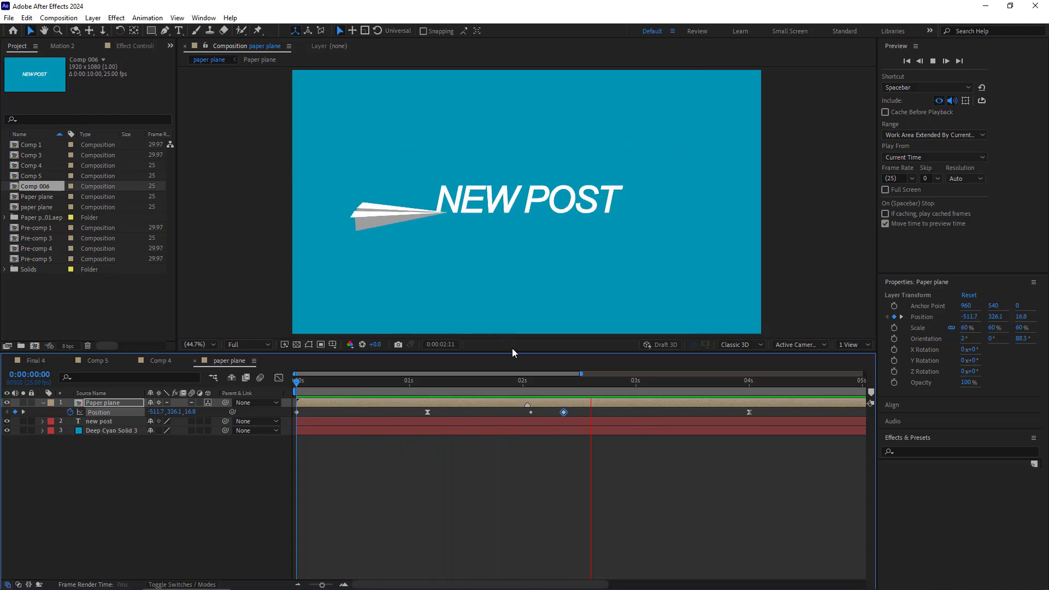
{"action": "left_click", "coordinate": [565, 391]}
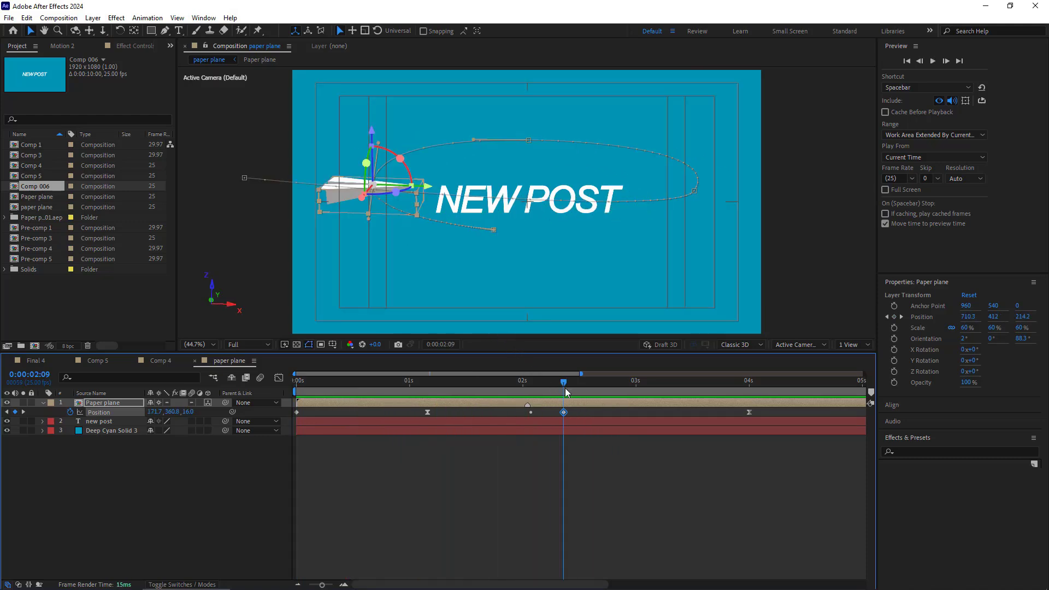
{"action": "left_click_drag", "start_coordinate": [750, 413], "coordinate": [655, 414]}
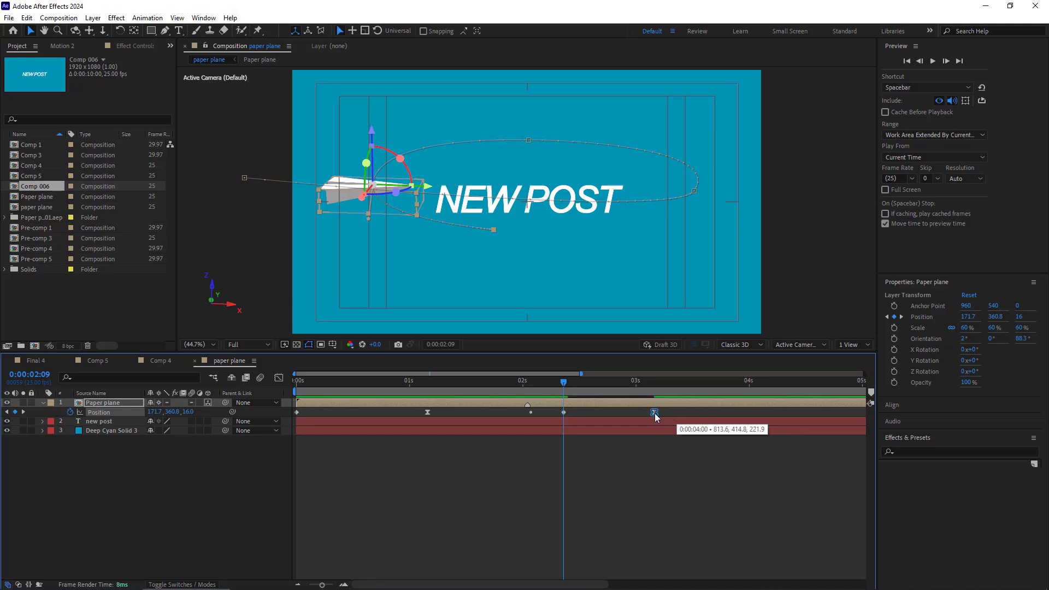
{"action": "key", "text": "Home"}
{"action": "key", "text": "space"}
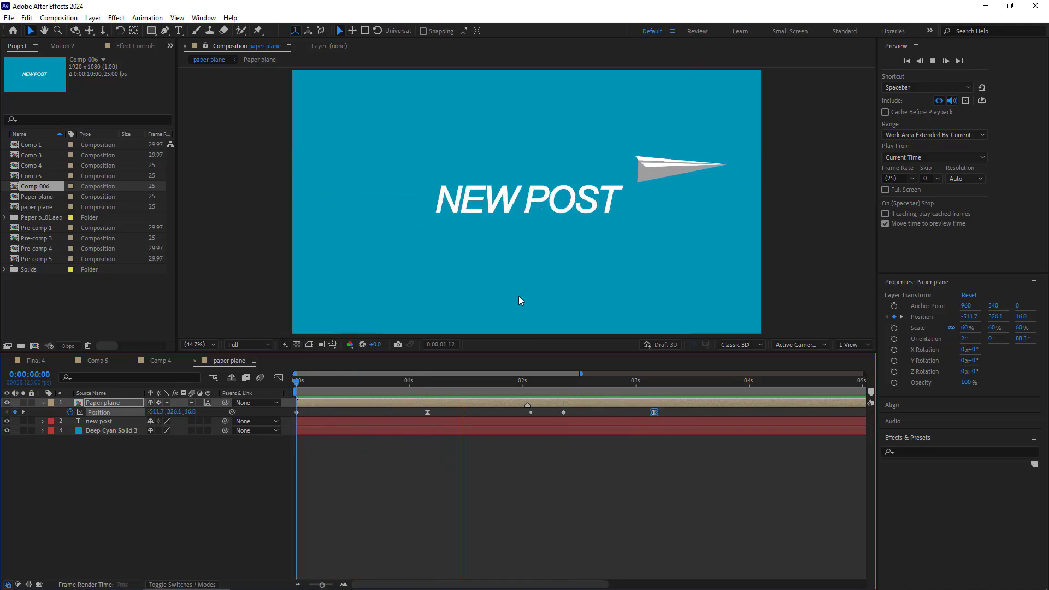
{"action": "key", "text": "space"}
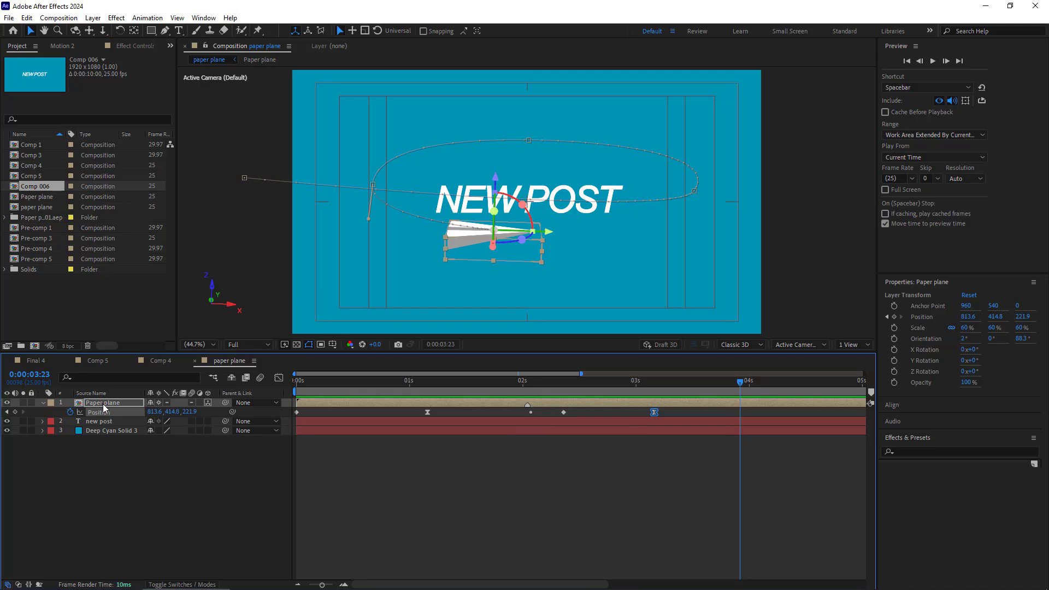
Step: Reveal the Paper plane's rotation properties and add an Orientation keyframe at 0 s, tilting the plane to 1.9°, 357.2°, 88.3°
{"action": "key", "text": "shift+r"}
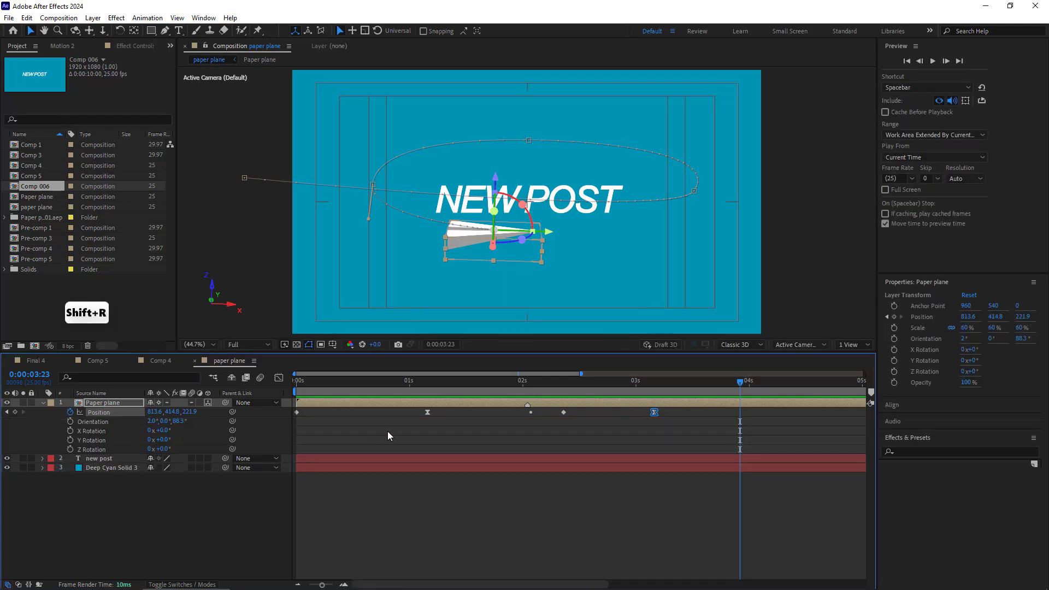
{"action": "key", "text": "Home"}
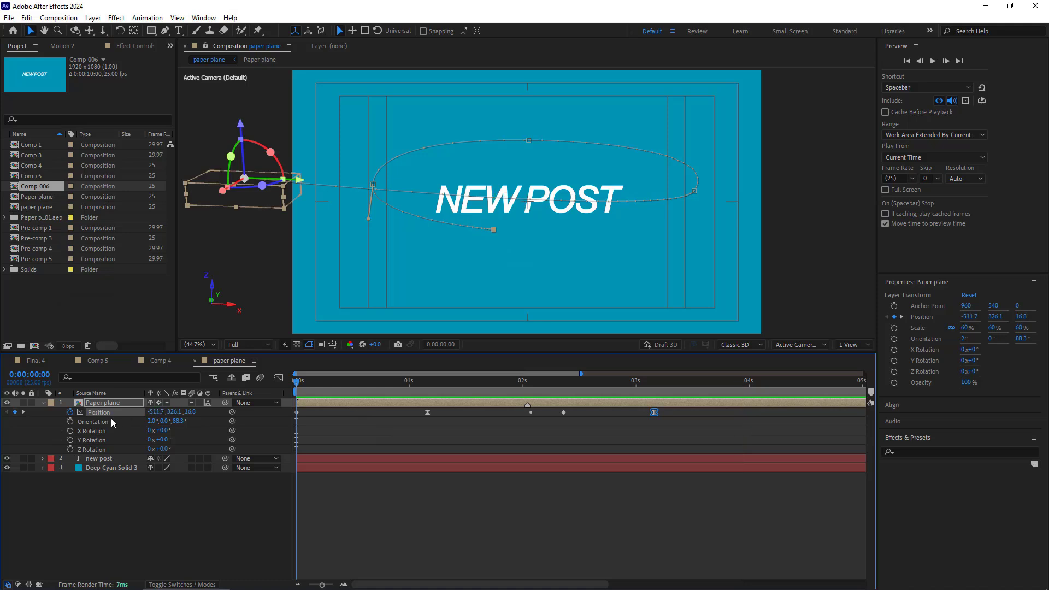
{"action": "left_click", "coordinate": [71, 422]}
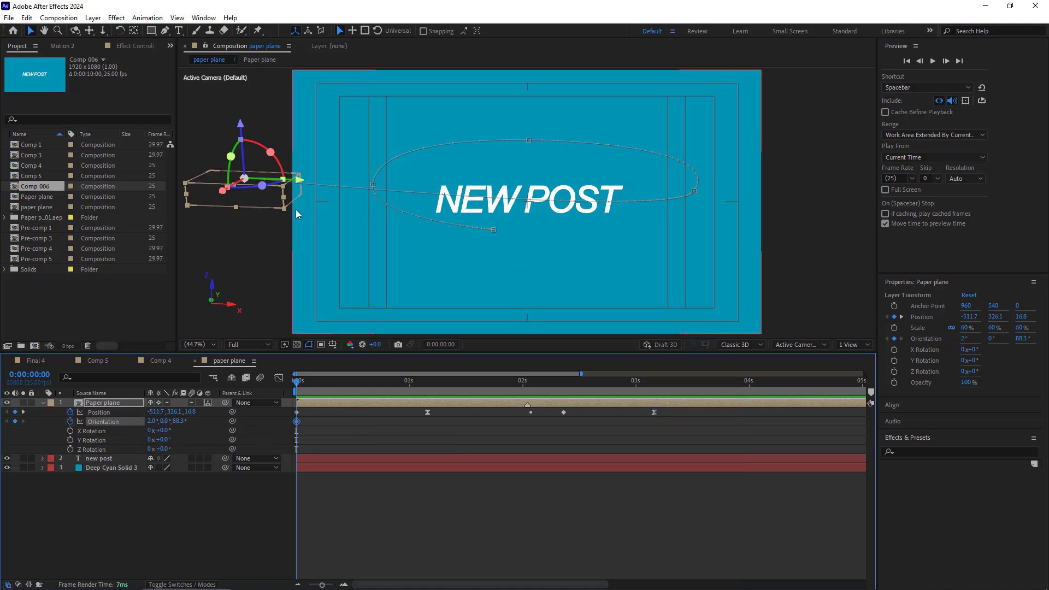
{"action": "left_click_drag", "start_coordinate": [277, 162], "coordinate": [279, 164]}
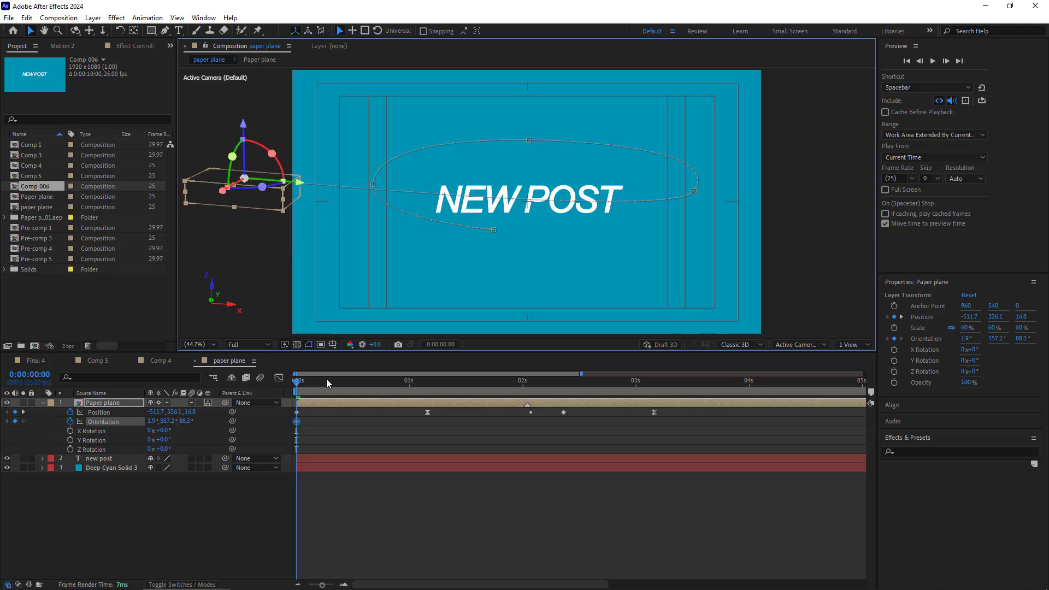
Step: Add Orientation keyframes turning the plane to 11°, 2.5°, 30.5° at 0:00:01:04 and to 4.4°, 0.1°, 89.3° at 0:00:00:10
{"action": "left_click_drag", "start_coordinate": [326, 381], "coordinate": [428, 392]}
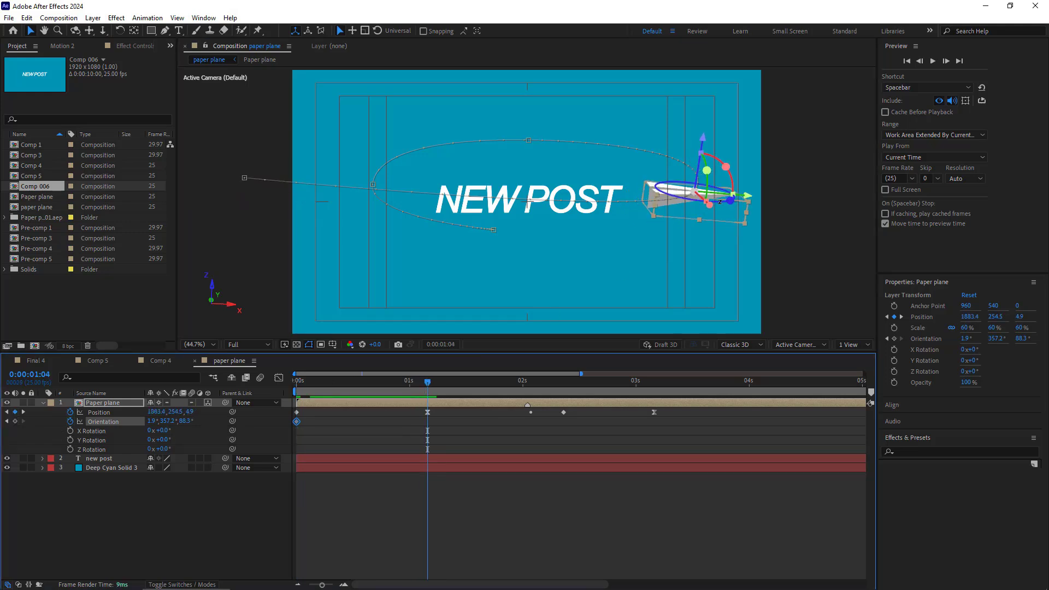
{"action": "left_click_drag", "start_coordinate": [720, 202], "coordinate": [706, 159]}
{"action": "left_click_drag", "start_coordinate": [422, 385], "coordinate": [342, 386]}
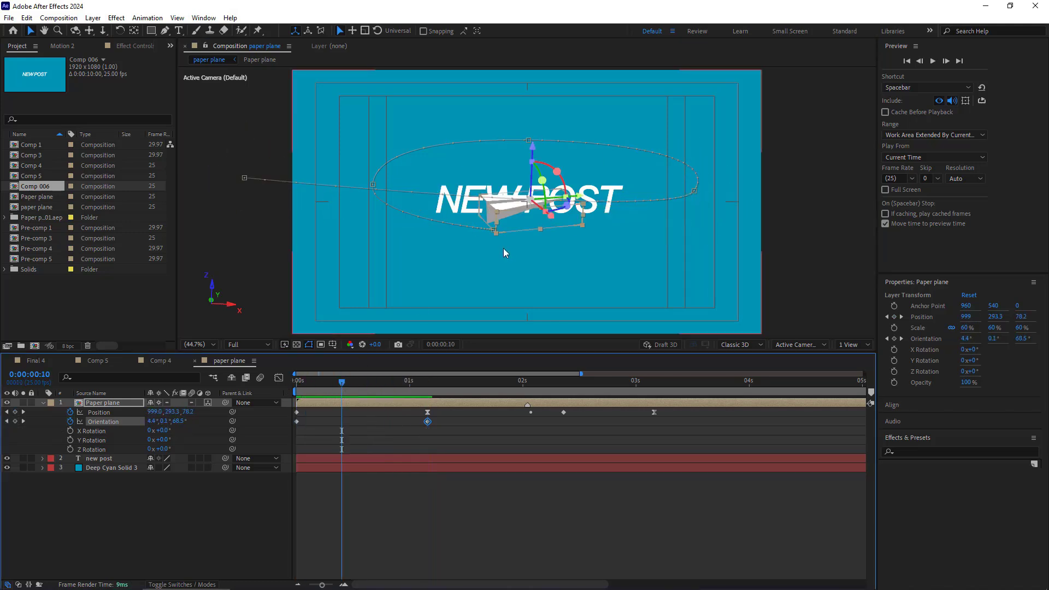
{"action": "left_click_drag", "start_coordinate": [563, 209], "coordinate": [559, 209]}
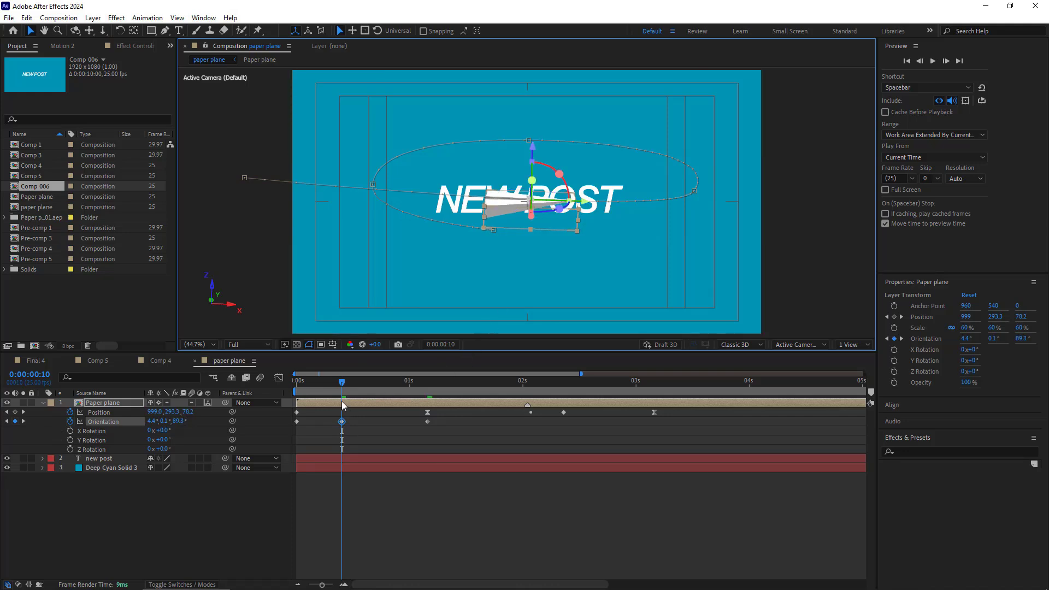
Step: Turn the plane along its path with Orientation keyframes of 34.2°, 17.4°, 300.5° at about 0:00:01:16 and 36.2°, 5.3°, 270.4° at 0:00:02:02
{"action": "left_click_drag", "start_coordinate": [341, 383], "coordinate": [482, 392]}
{"action": "left_click_drag", "start_coordinate": [687, 148], "coordinate": [655, 116]}
{"action": "left_click", "coordinate": [532, 387]}
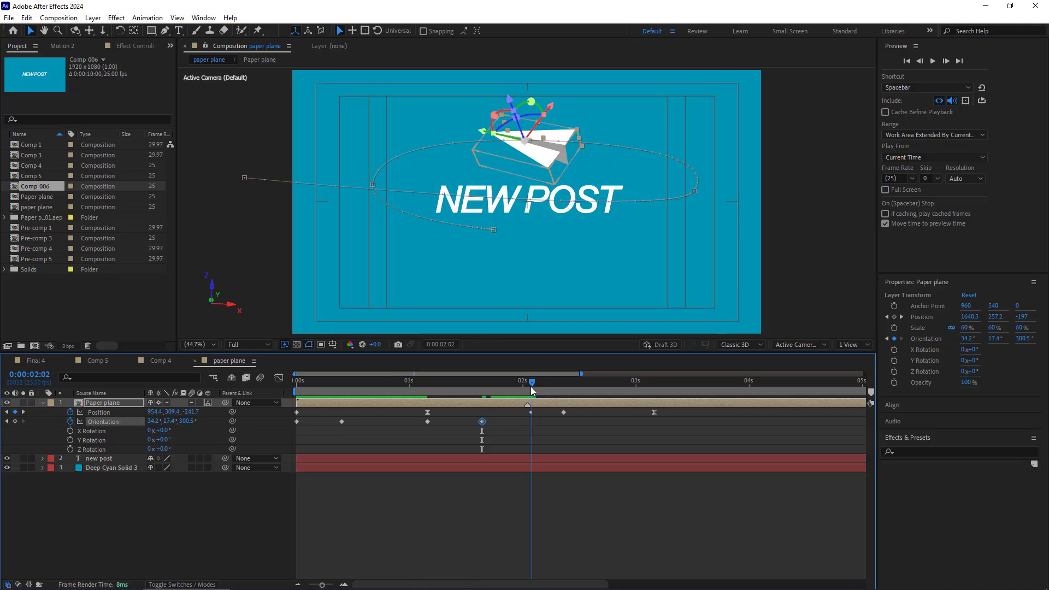
{"action": "mouse_move", "coordinate": [517, 117]}
{"action": "left_mouse_down"}
{"action": "mouse_move", "coordinate": [491, 131]}
{"action": "mouse_move", "coordinate": [498, 110]}
{"action": "left_mouse_up"}
Step: Add Orientation keyframes of 32.5°, 356.3°, 157.4° at 0:00:02:09 and 13.2°, 352.8°, 99.3° at 0:00:03:04, and preview the flight
{"action": "left_click", "coordinate": [564, 383]}
{"action": "left_click_drag", "start_coordinate": [349, 165], "coordinate": [352, 213]}
{"action": "left_click_drag", "start_coordinate": [596, 386], "coordinate": [655, 386]}
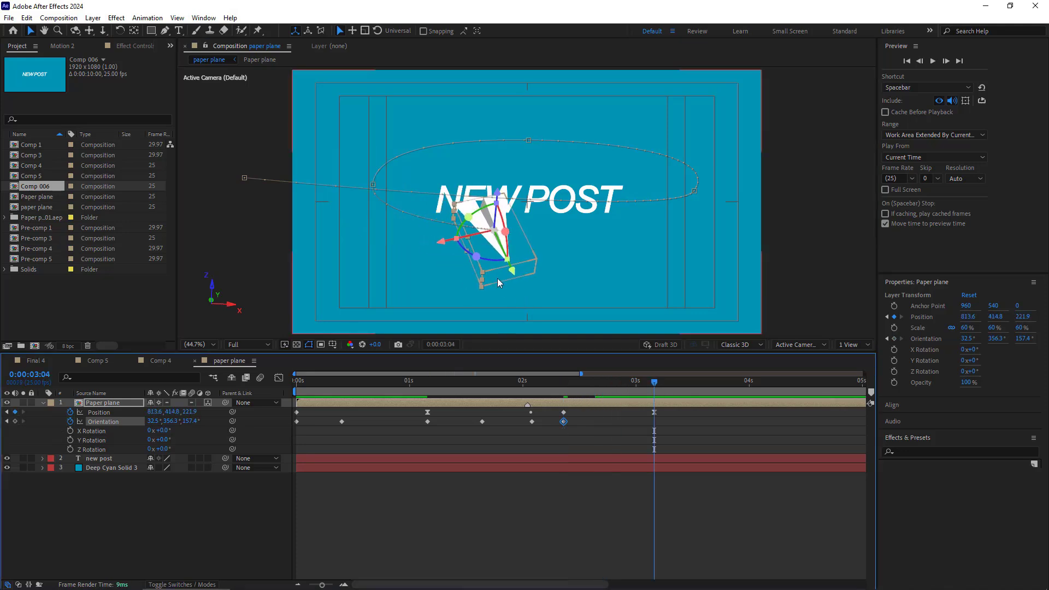
{"action": "left_click_drag", "start_coordinate": [490, 259], "coordinate": [491, 219]}
{"action": "key", "text": "space"}
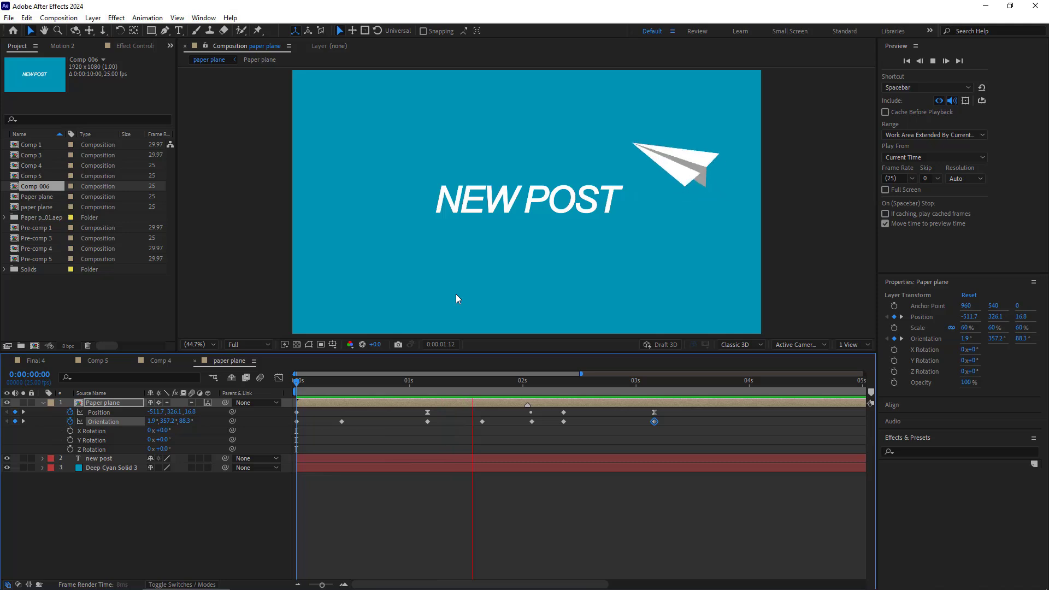
Step: Refine the plane's turn with extra Orientation keyframes at 0:00:02:05 and about 0:00:02:16, and review the motion
{"action": "mouse_move", "coordinate": [421, 131]}
{"action": "left_mouse_down"}
{"action": "mouse_move", "coordinate": [440, 119]}
{"action": "mouse_move", "coordinate": [418, 143]}
{"action": "left_mouse_up"}
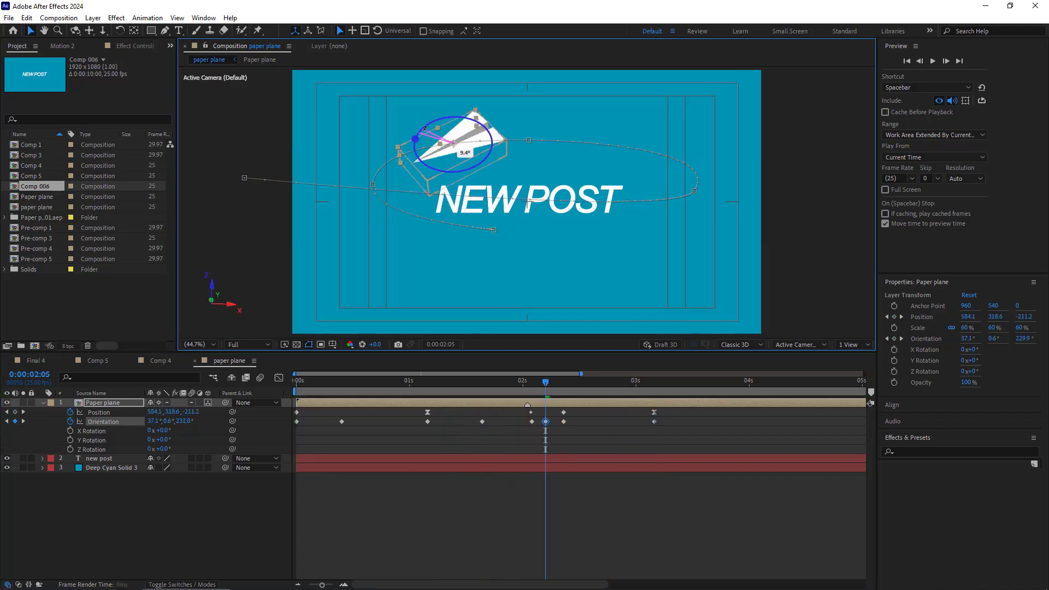
{"action": "left_click_drag", "start_coordinate": [546, 385], "coordinate": [595, 384]}
{"action": "left_click_drag", "start_coordinate": [477, 283], "coordinate": [472, 248]}
{"action": "left_click_drag", "start_coordinate": [444, 211], "coordinate": [450, 217]}
{"action": "left_click_drag", "start_coordinate": [595, 385], "coordinate": [474, 385]}
{"action": "key", "text": "Home"}
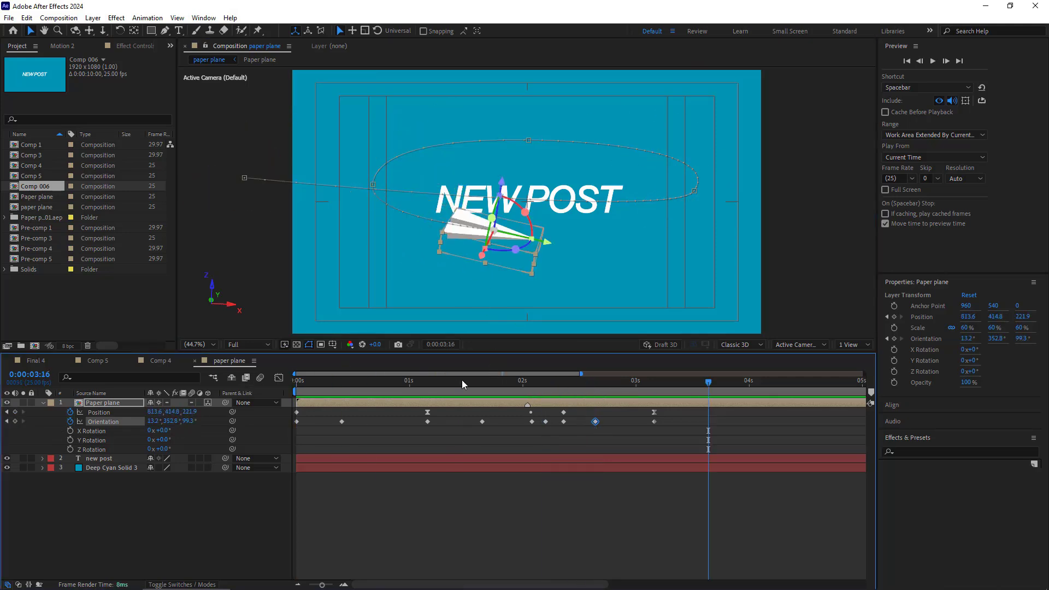
{"action": "left_click", "coordinate": [532, 390]}
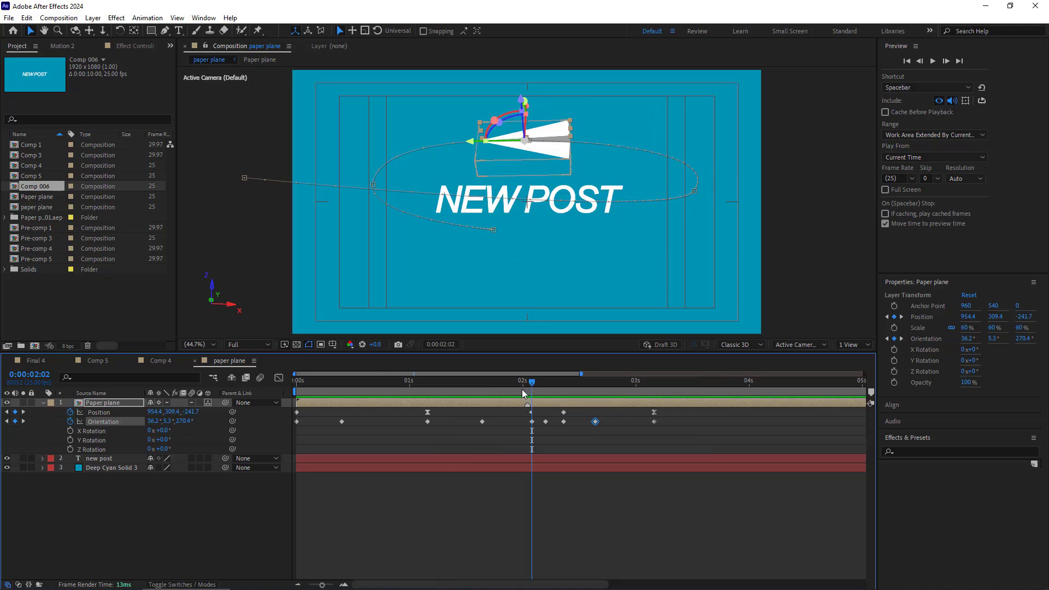
Step: Reveal the Paper plane's Scale, keyframe it at 60% at 0:00:01:04, and reduce it to 35% at 0:00:02:03
{"action": "left_click", "coordinate": [350, 382]}
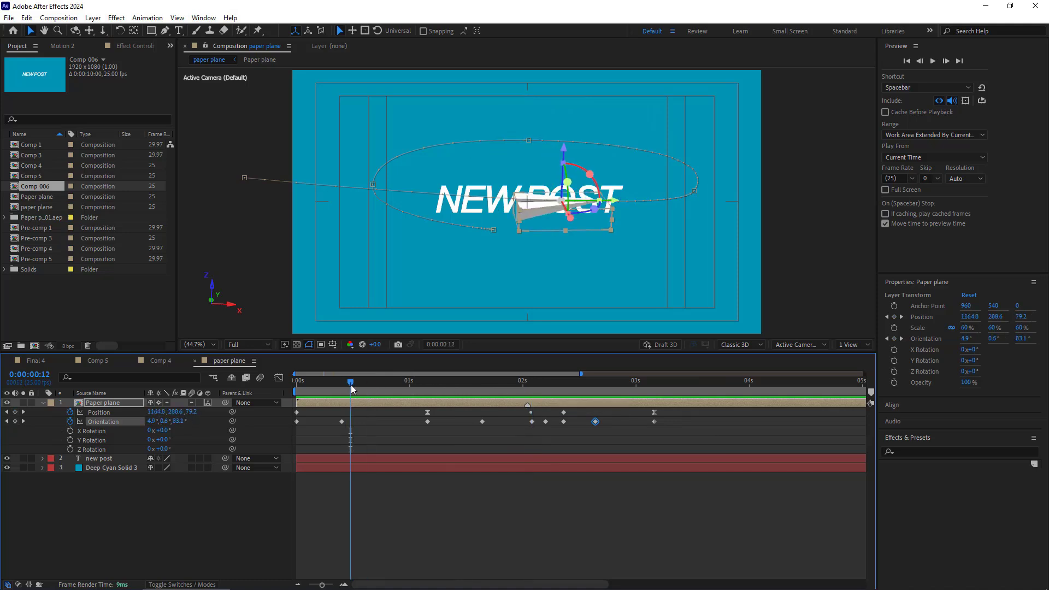
{"action": "key", "text": "shift+s"}
{"action": "left_click_drag", "start_coordinate": [350, 385], "coordinate": [428, 386]}
{"action": "left_click", "coordinate": [70, 422]}
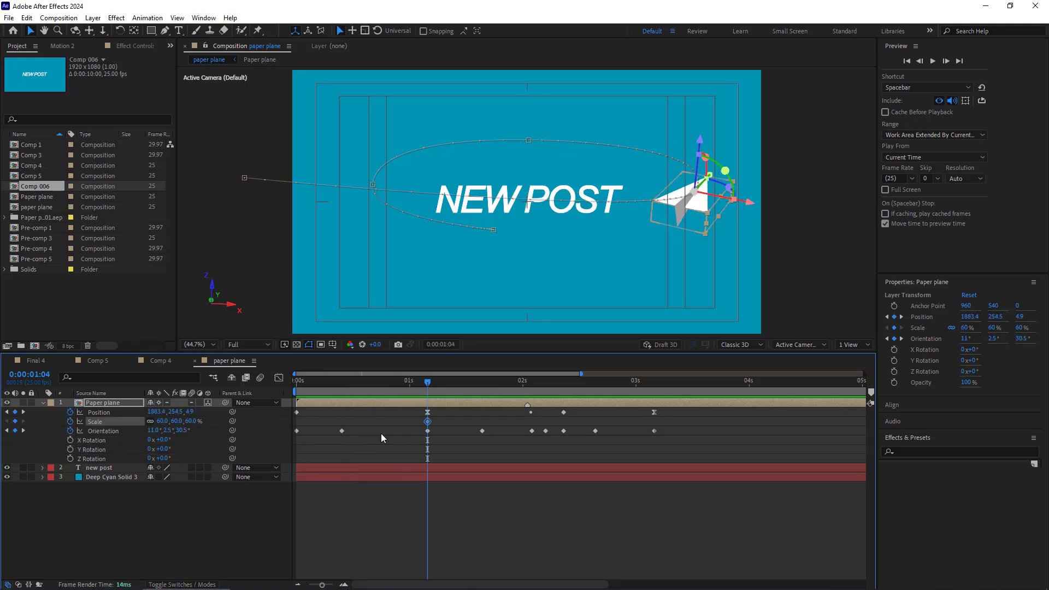
{"action": "left_click_drag", "start_coordinate": [429, 382], "coordinate": [537, 385]}
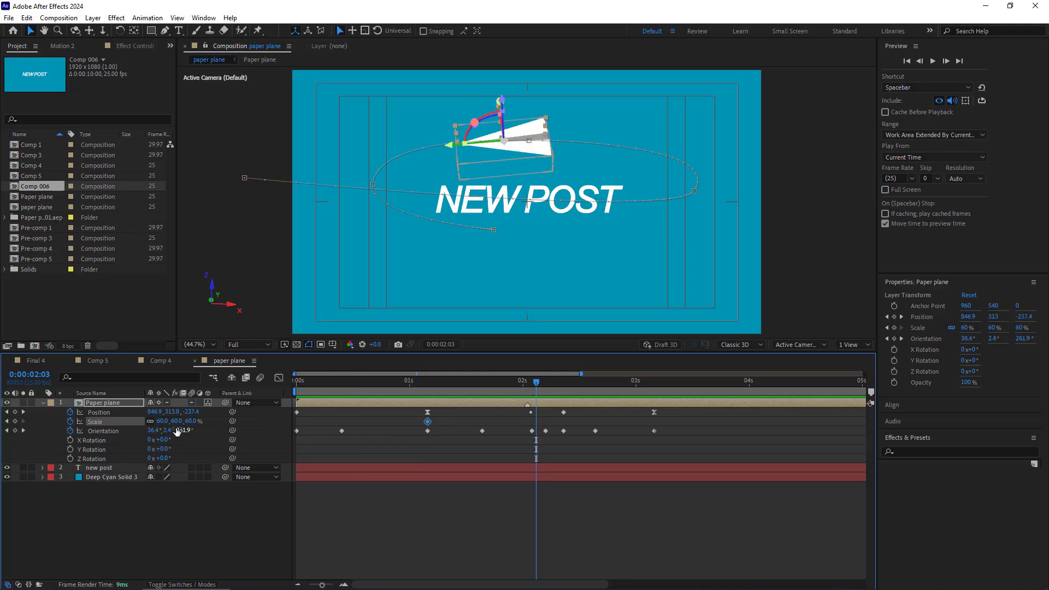
{"action": "mouse_move", "coordinate": [162, 421]}
{"action": "left_mouse_down"}
{"action": "mouse_move", "coordinate": [150, 422]}
{"action": "mouse_move", "coordinate": [162, 421]}
{"action": "left_mouse_up"}
Step: Set the Paper plane's Scale to 60% at 0:00:03:04 and shift that keyframe earlier to about 0:00:02:18
{"action": "left_click_drag", "start_coordinate": [641, 383], "coordinate": [650, 386]}
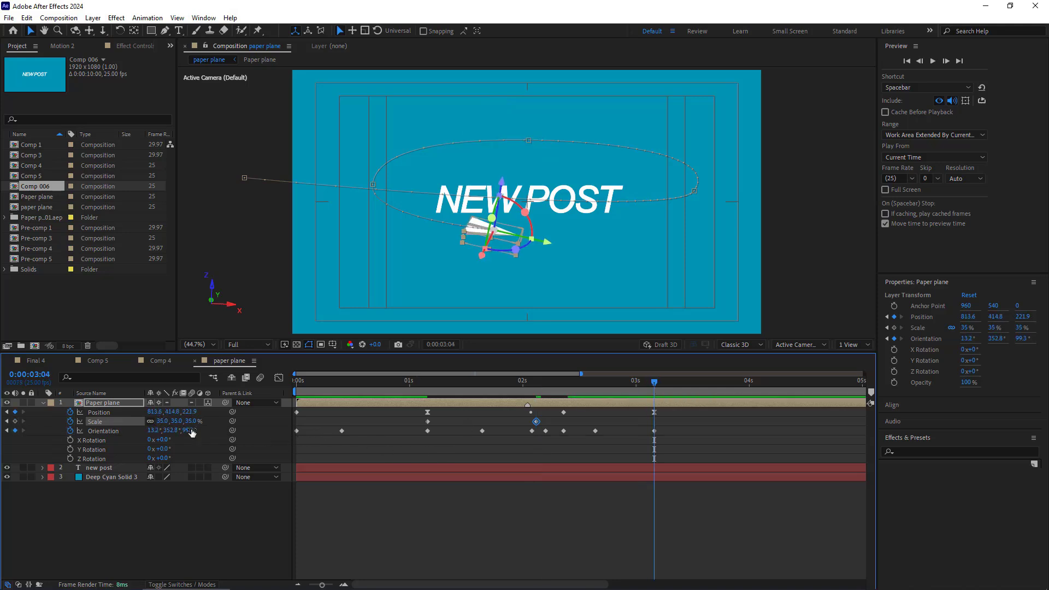
{"action": "left_click", "coordinate": [173, 421]}
{"action": "type", "text": "60"}
{"action": "key", "text": "Return"}
{"action": "key", "text": "space"}
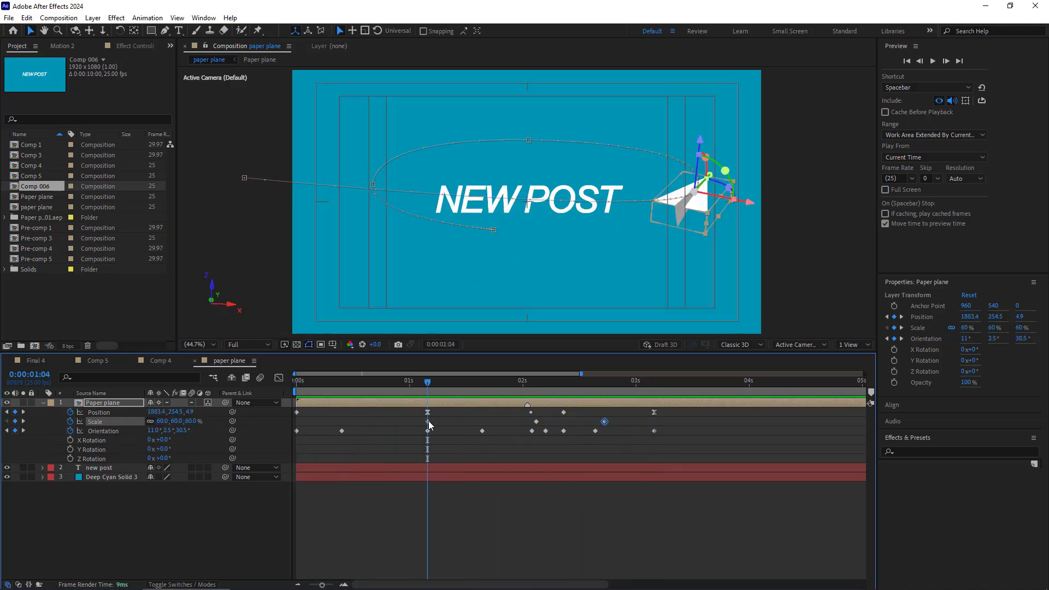
Step: Move the Paper plane's first Scale keyframe earlier to 0:00:00:23 and preview the animation from the start
{"action": "left_click_drag", "start_coordinate": [428, 421], "coordinate": [401, 423]}
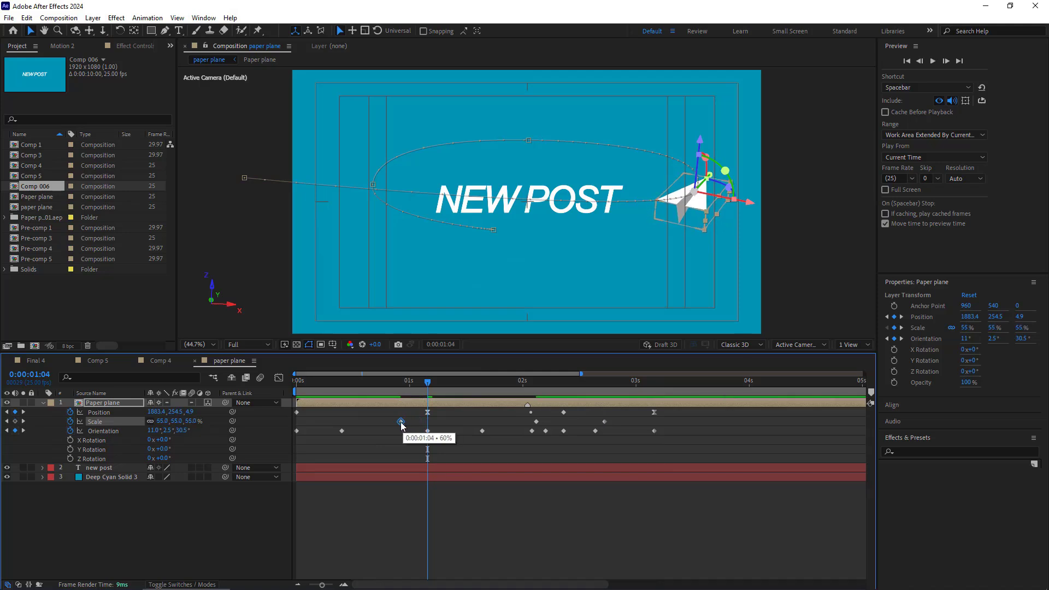
{"action": "left_click_drag", "start_coordinate": [349, 388], "coordinate": [299, 398]}
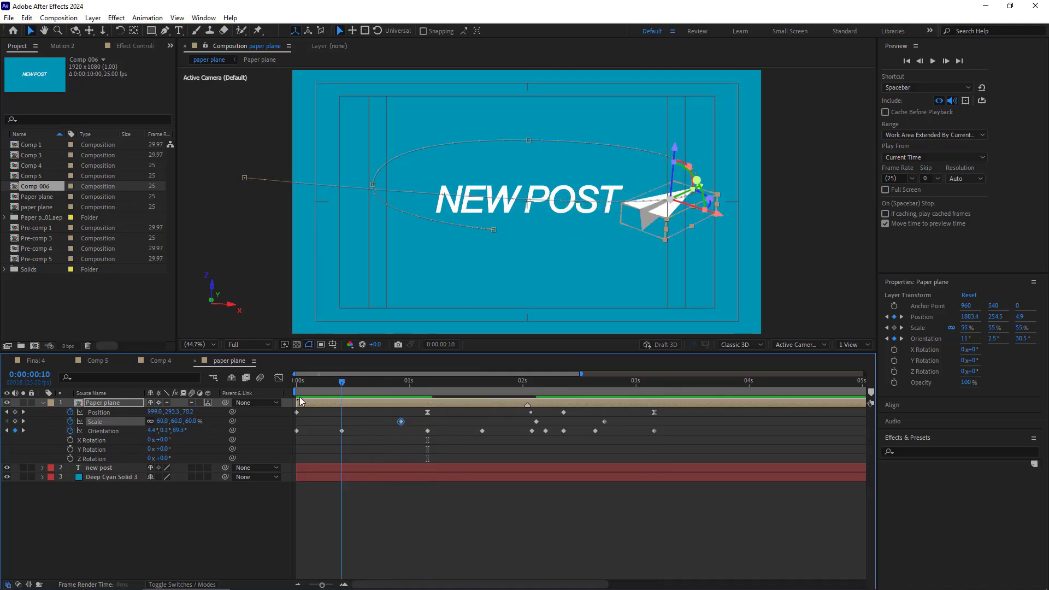
{"action": "key", "text": "Home"}
{"action": "key", "text": "space"}
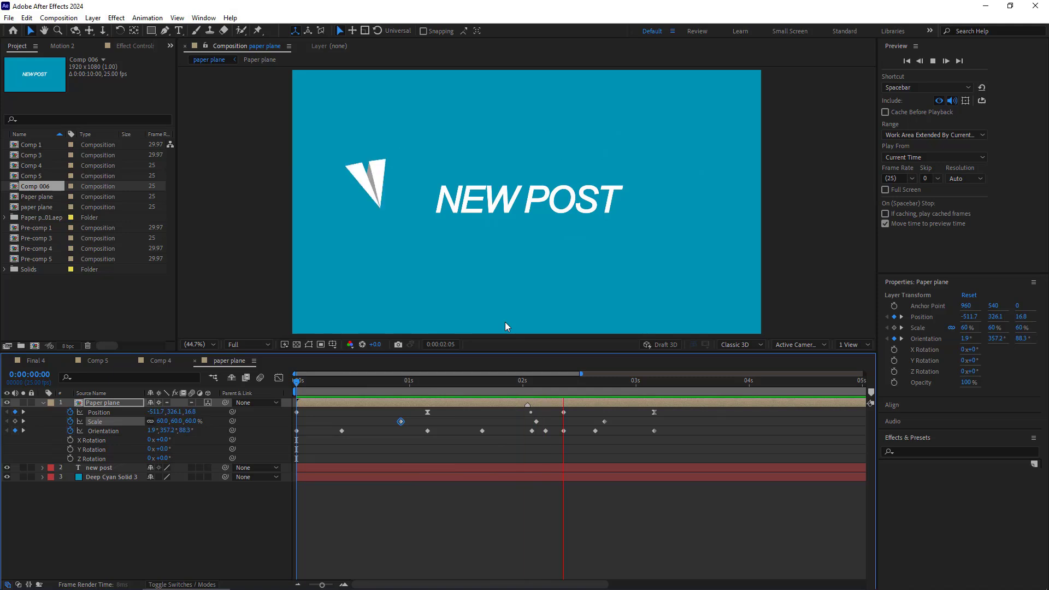
Step: Apply Easy Ease to the Paper plane's first Scale keyframe and preview the animation from the start
{"action": "left_click", "coordinate": [401, 422]}
{"action": "right_click", "coordinate": [402, 422]}
{"action": "mouse_move", "coordinate": [492, 413]}
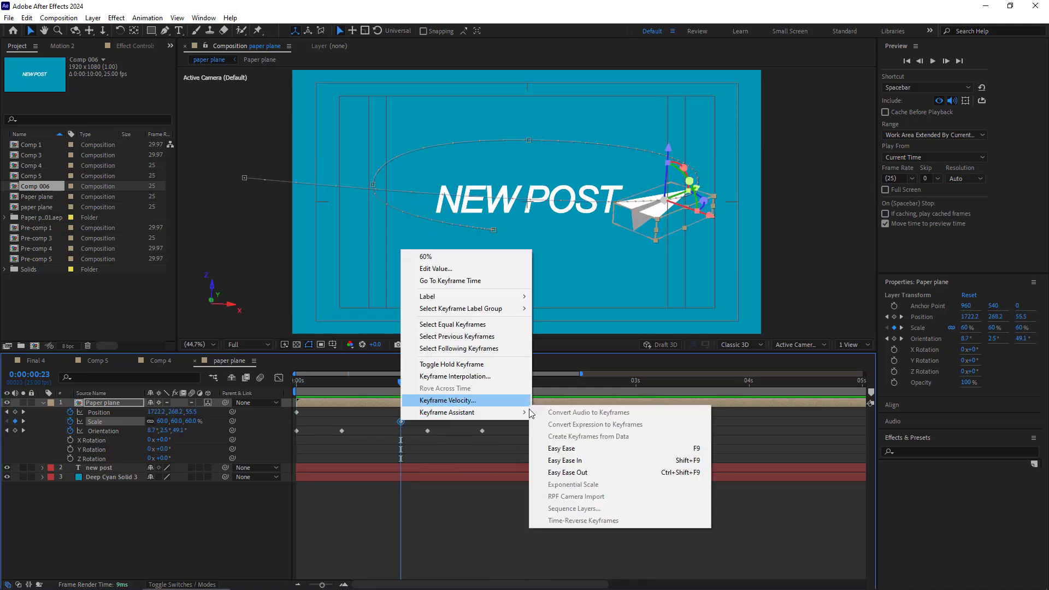
{"action": "left_click", "coordinate": [563, 449]}
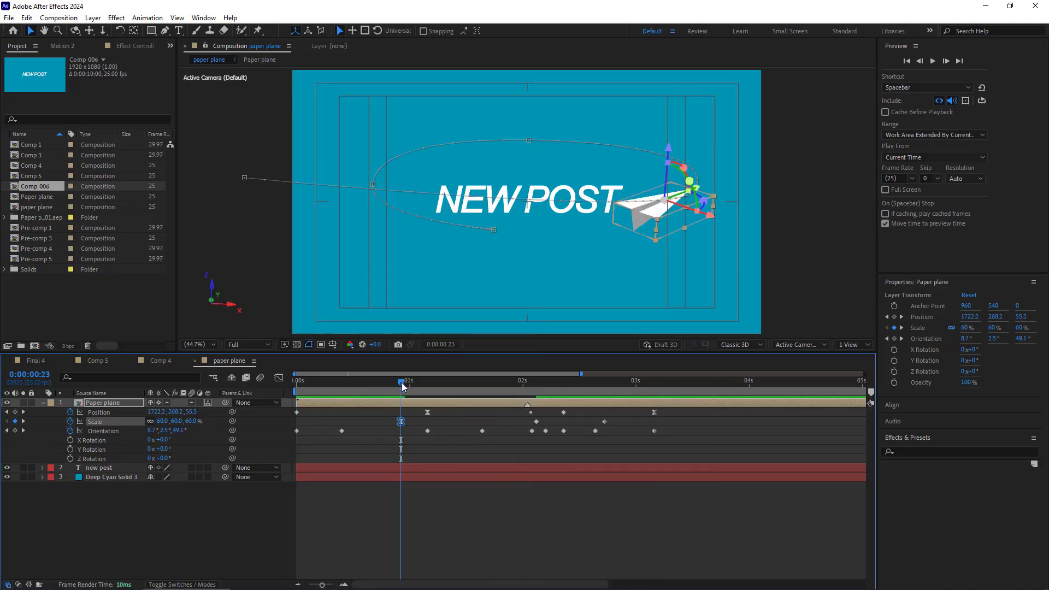
{"action": "key", "text": "F9"}
{"action": "key", "text": "Home"}
{"action": "key", "text": "space"}
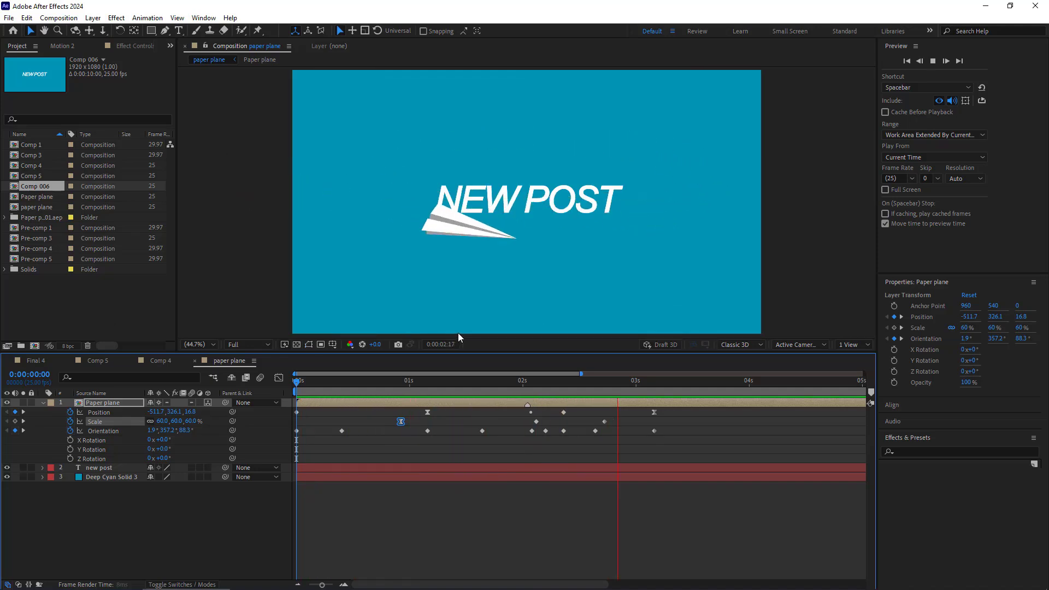
Step: Move the Paper plane's last Scale keyframe to 0:00:02:24 and apply Easy Ease to it
{"action": "left_click", "coordinate": [604, 422]}
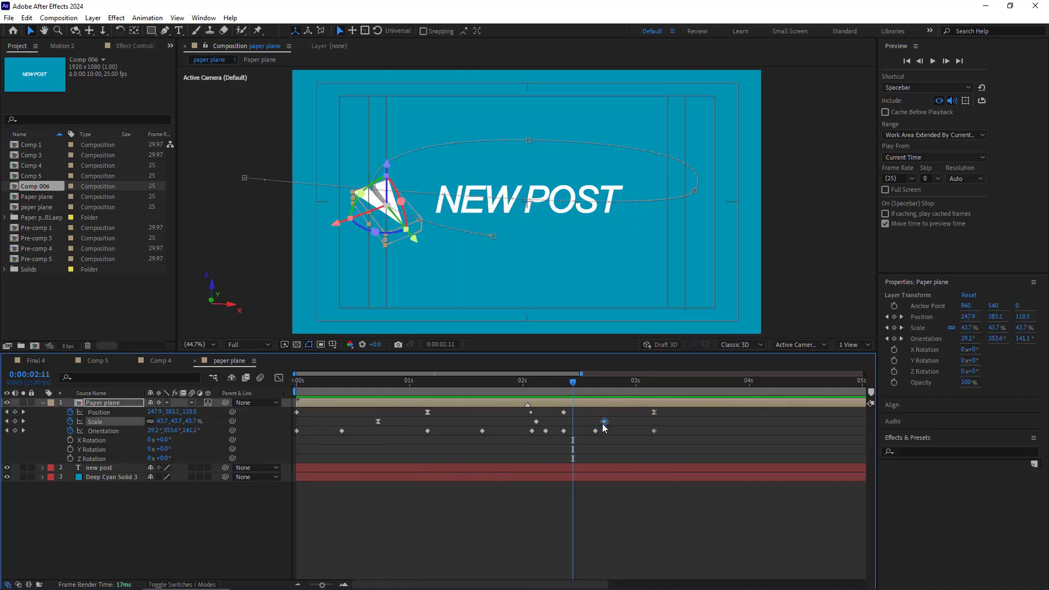
{"action": "left_click_drag", "start_coordinate": [604, 423], "coordinate": [632, 425]}
{"action": "right_click", "coordinate": [632, 425]}
{"action": "mouse_move", "coordinate": [684, 423]}
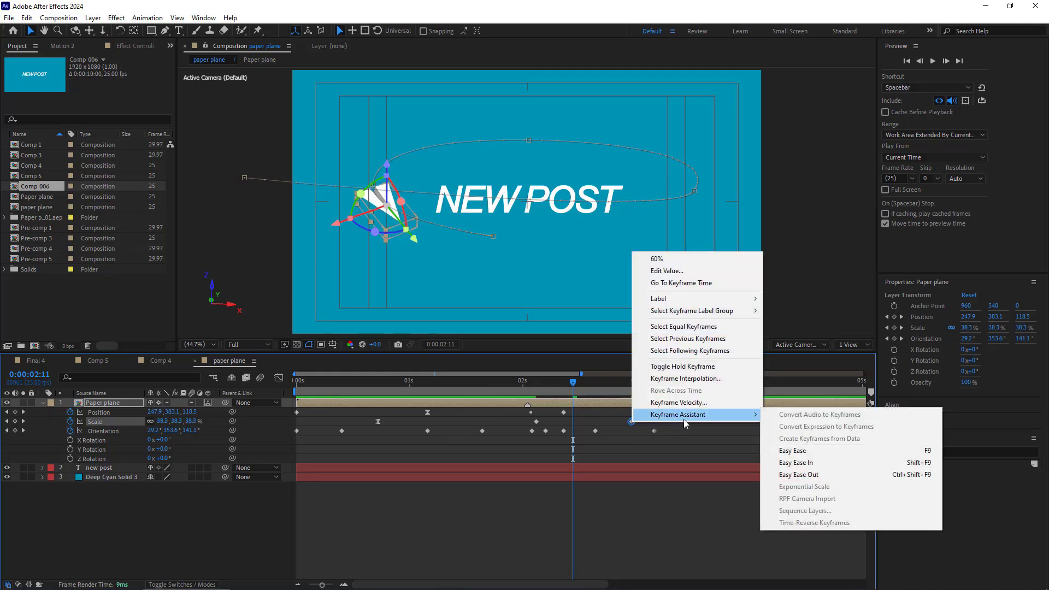
{"action": "left_click", "coordinate": [793, 451]}
{"action": "key", "text": "F2"}
{"action": "left_click", "coordinate": [464, 385]}
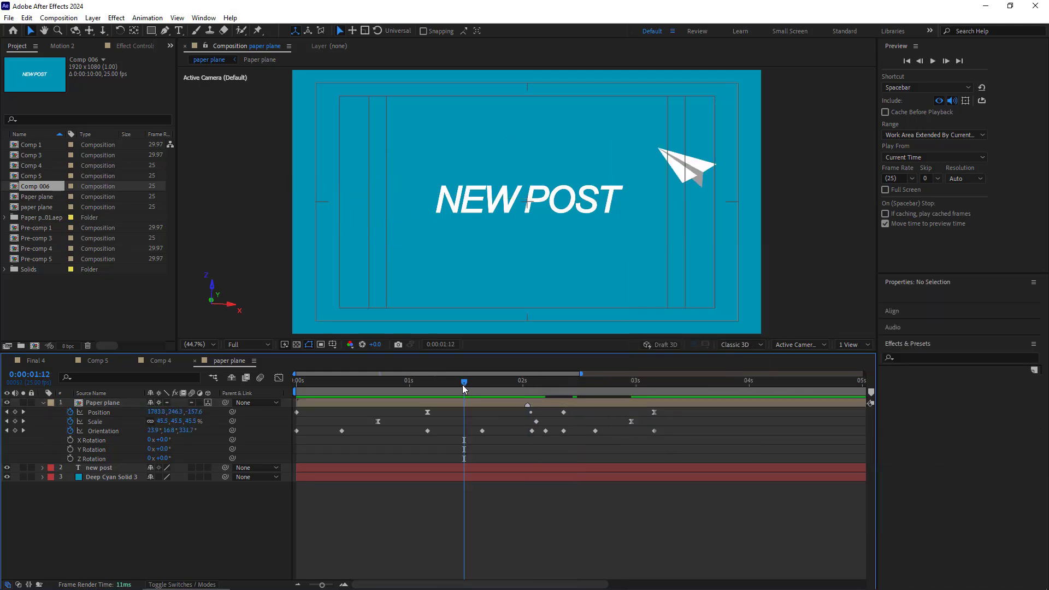
Step: Move the Paper plane's first Scale keyframe to about 0:00:00:06 and review the animation from the start
{"action": "left_click_drag", "start_coordinate": [378, 422], "coordinate": [320, 419]}
{"action": "key", "text": "F2"}
{"action": "key", "text": "Home"}
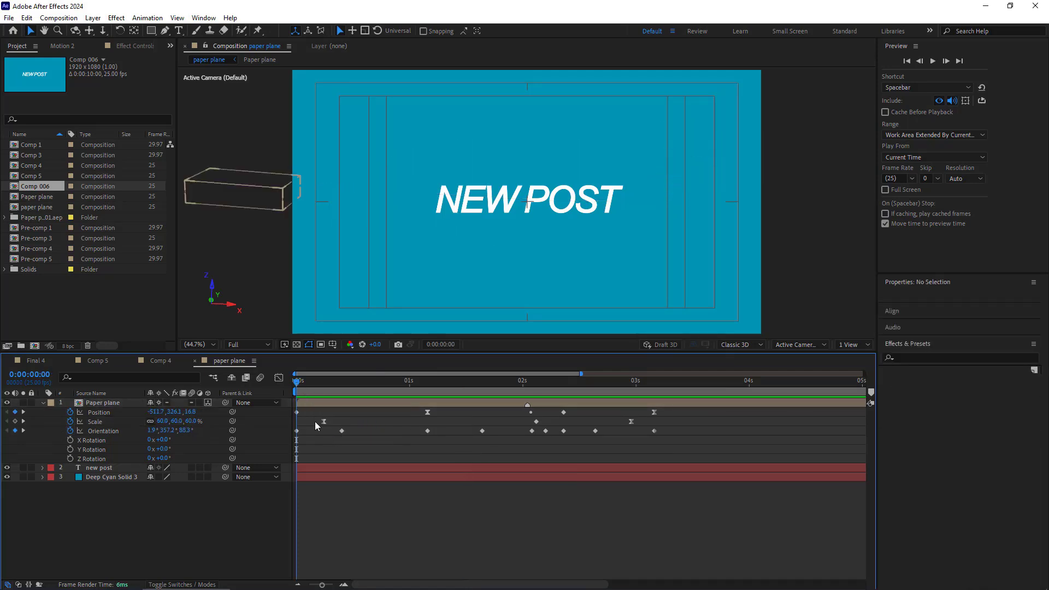
{"action": "key", "text": "space"}
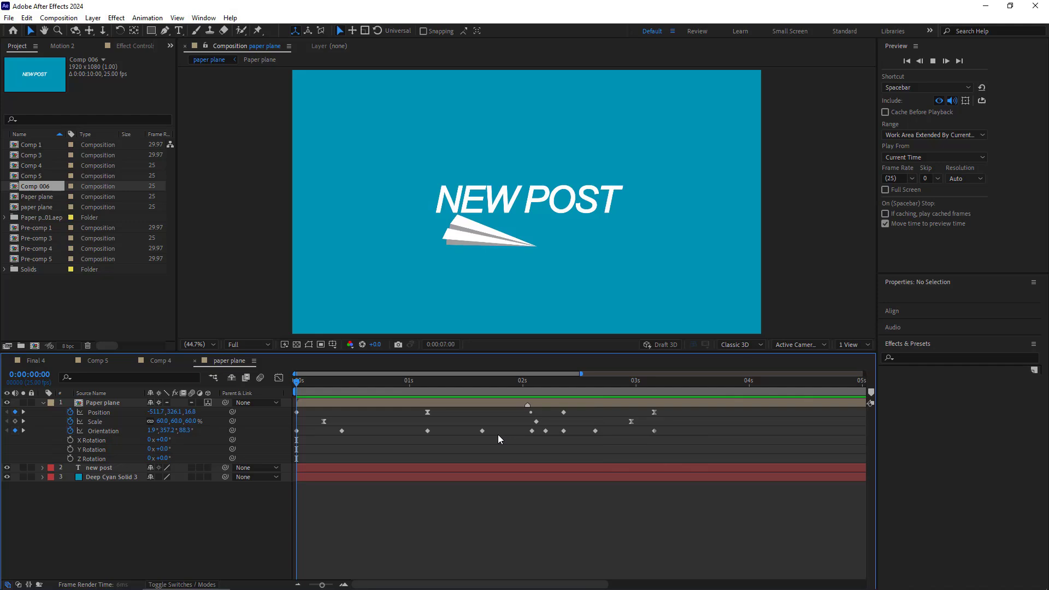
{"action": "left_click_drag", "start_coordinate": [503, 390], "coordinate": [632, 392]}
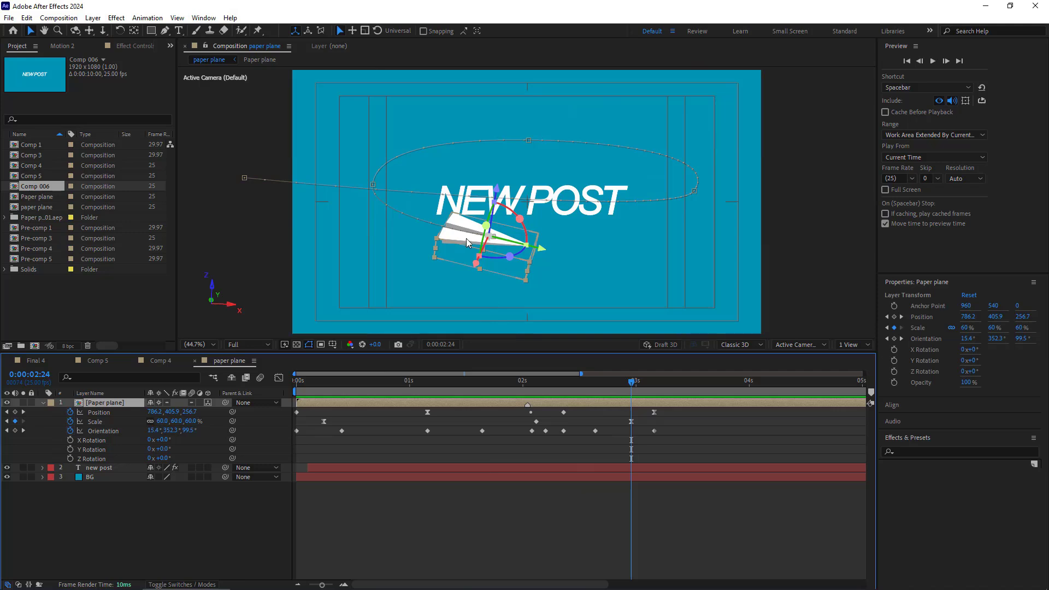
Step: Add a black solid layer directly above the new post text layer
{"action": "left_click", "coordinate": [108, 510]}
{"action": "left_click", "coordinate": [98, 469]}
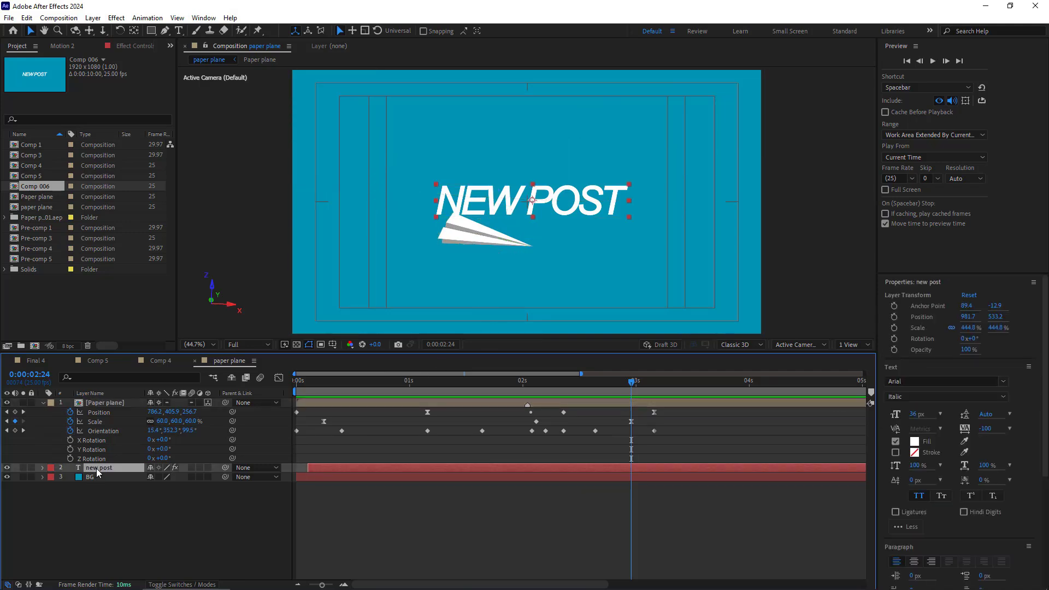
{"action": "key", "text": "ctrl+y"}
{"action": "left_click", "coordinate": [520, 391]}
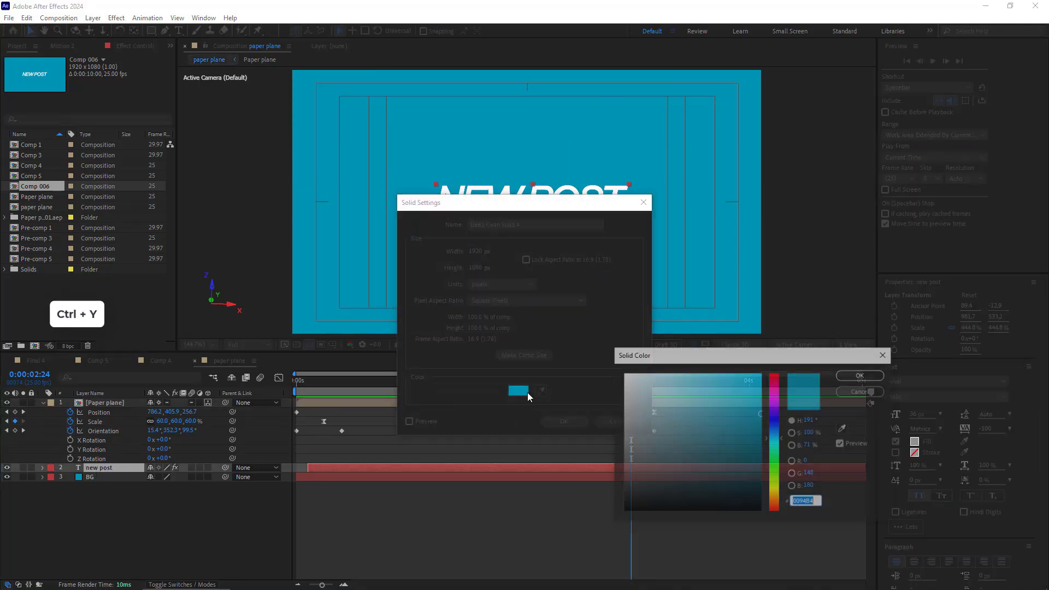
{"action": "left_click_drag", "start_coordinate": [632, 471], "coordinate": [629, 511]}
{"action": "left_click", "coordinate": [862, 375]}
{"action": "left_click", "coordinate": [565, 420]}
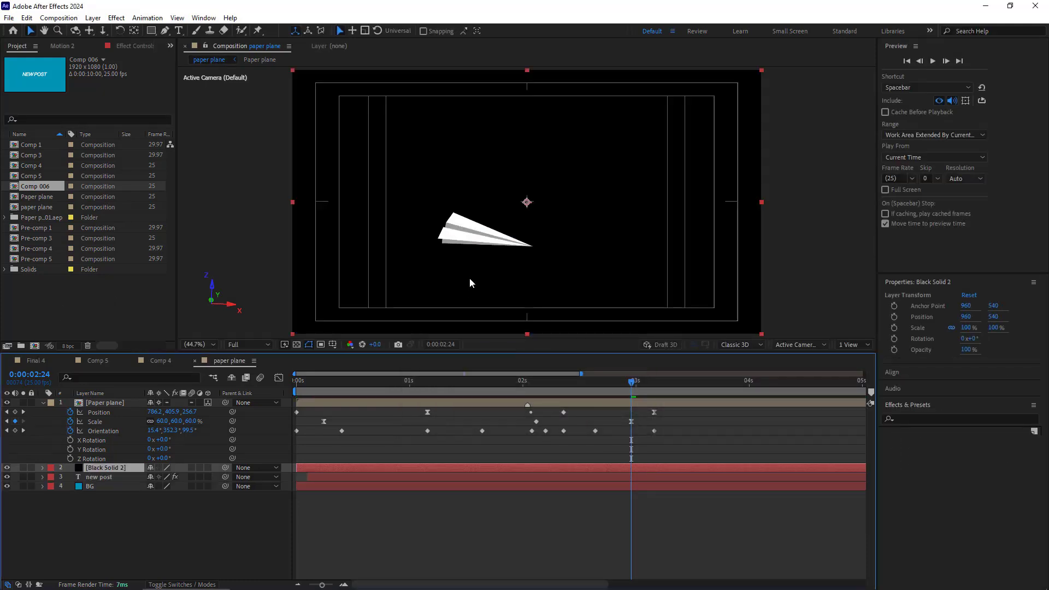
Step: Hide the black solid and draw a triangular Pen tool mask on it under the paper plane as its shadow
{"action": "left_click", "coordinate": [7, 468]}
{"action": "key", "text": "g"}
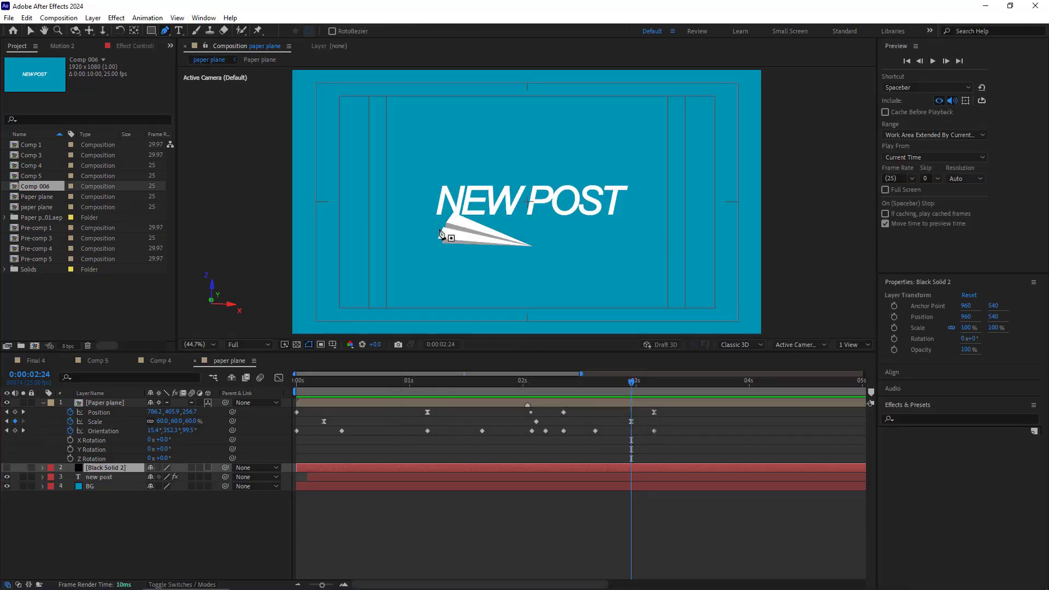
{"action": "left_click", "coordinate": [447, 221]}
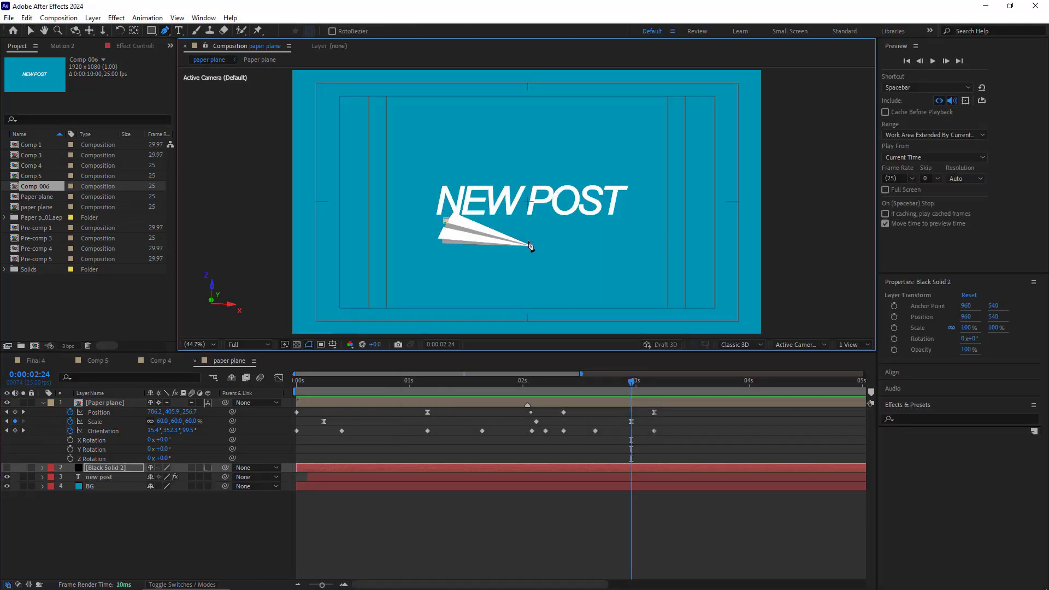
{"action": "left_click", "coordinate": [432, 250]}
Step: Set the shadow mask's feather to 12 pixels and the black solid's opacity to 57%
{"action": "key", "text": "f"}
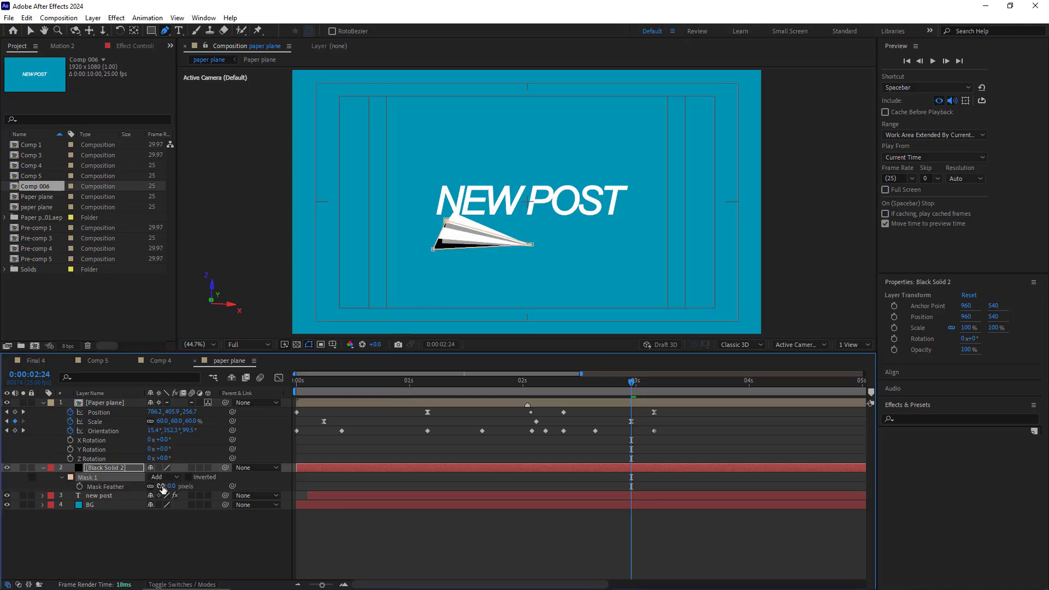
{"action": "left_click", "coordinate": [165, 486]}
{"action": "type", "text": "12"}
{"action": "key", "text": "Return"}
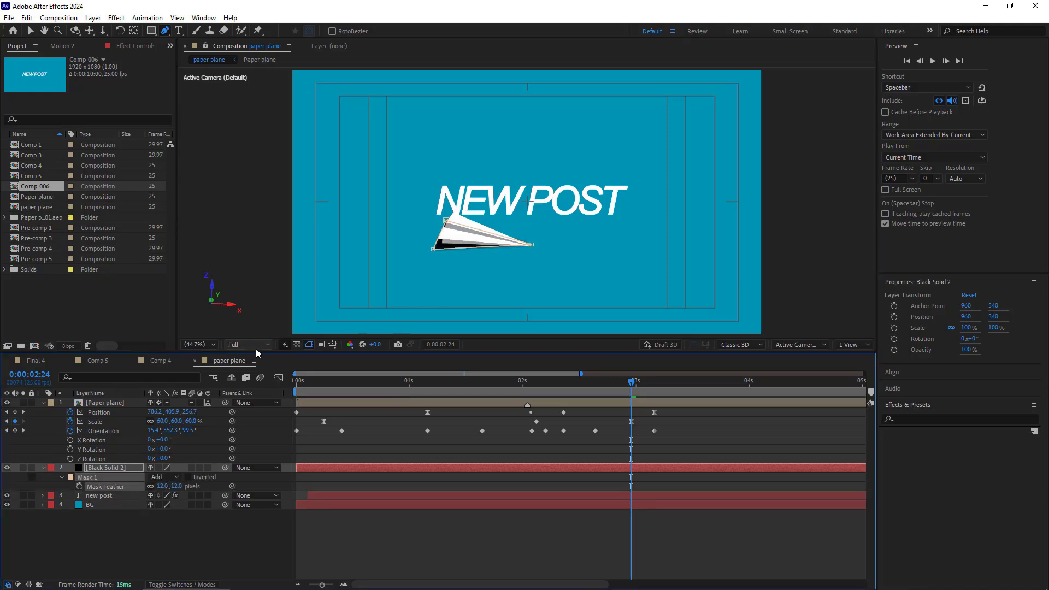
{"action": "key", "text": "t"}
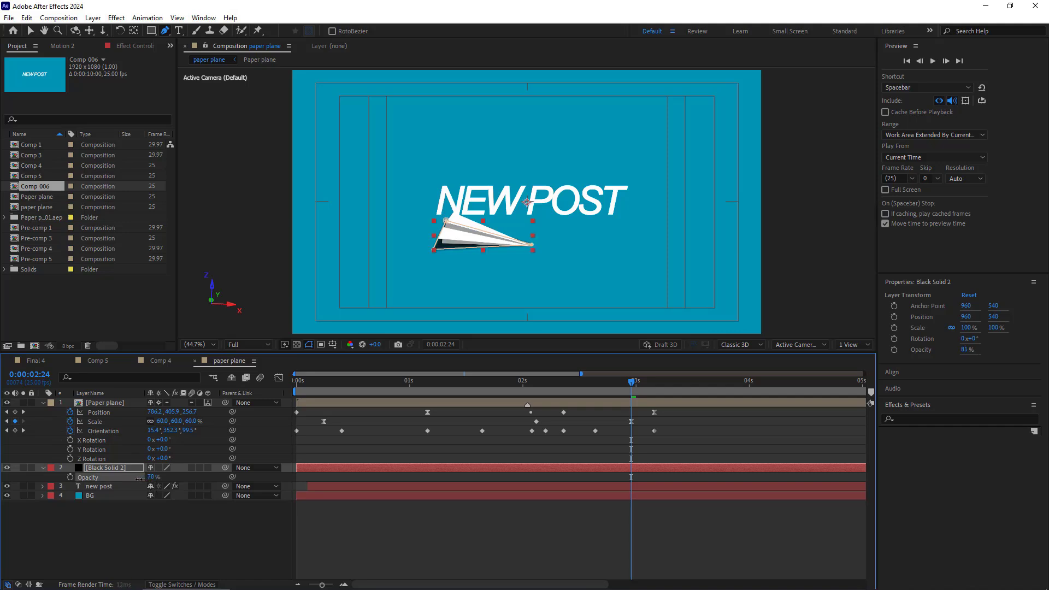
{"action": "left_click_drag", "start_coordinate": [139, 479], "coordinate": [127, 479]}
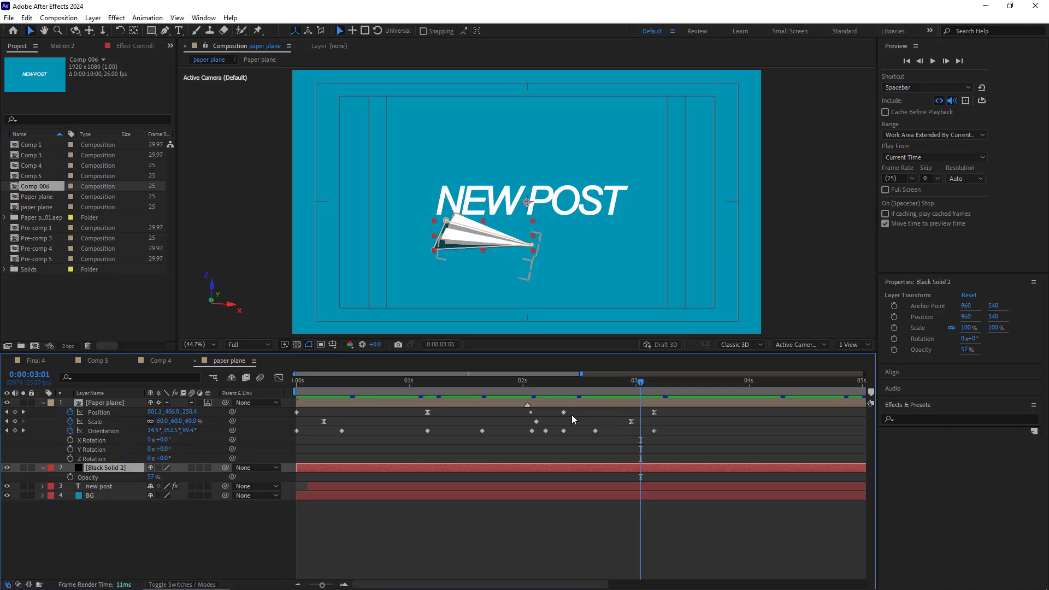
Step: Enable Mask Path keyframing on the black solid and move its first keyframe to 0:00:03:04
{"action": "key", "text": "m"}
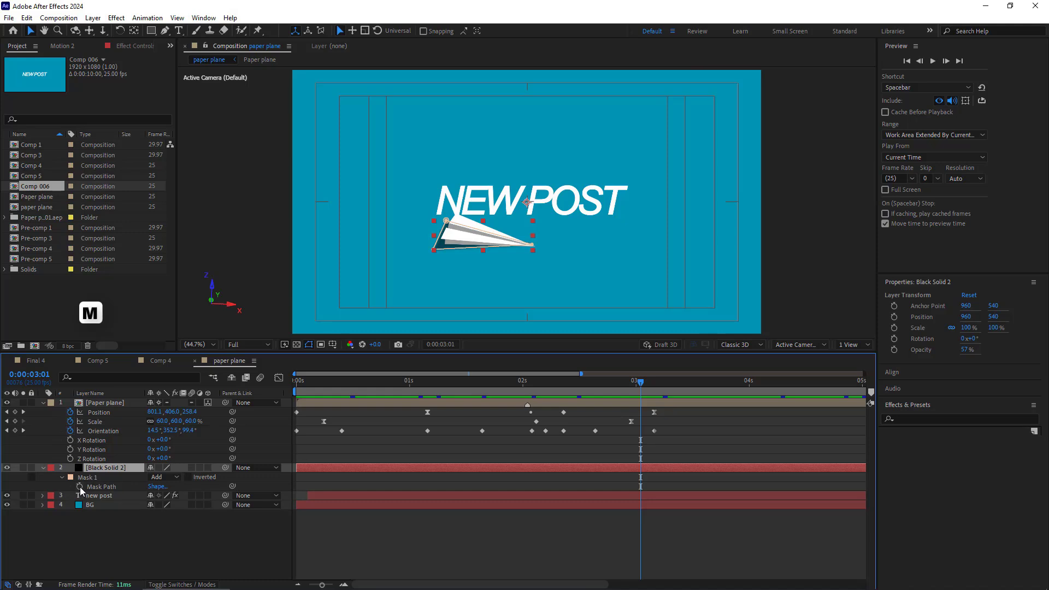
{"action": "left_click", "coordinate": [80, 487]}
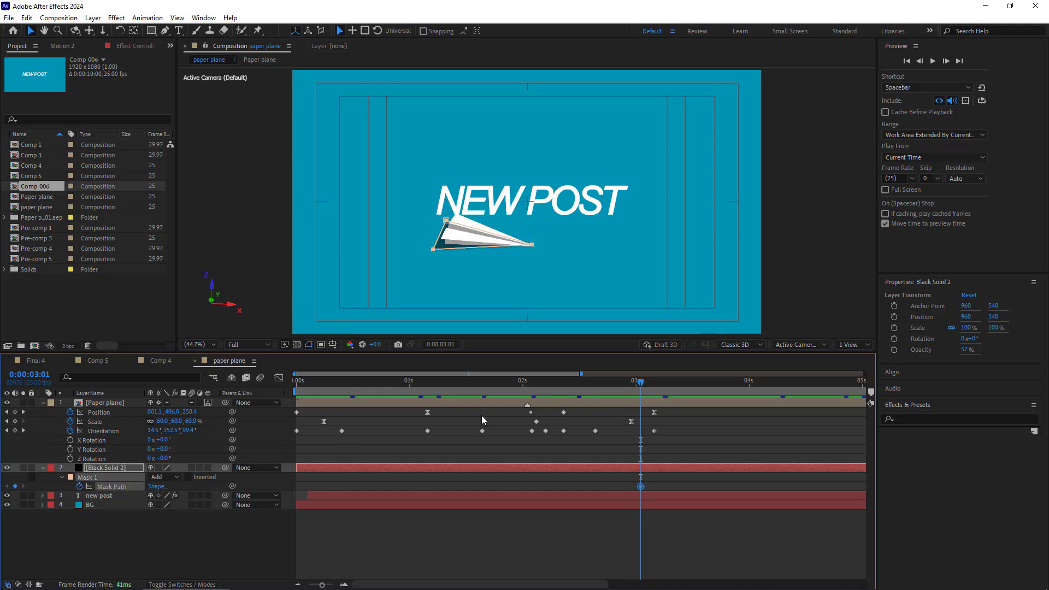
{"action": "left_click_drag", "start_coordinate": [641, 486], "coordinate": [655, 486]}
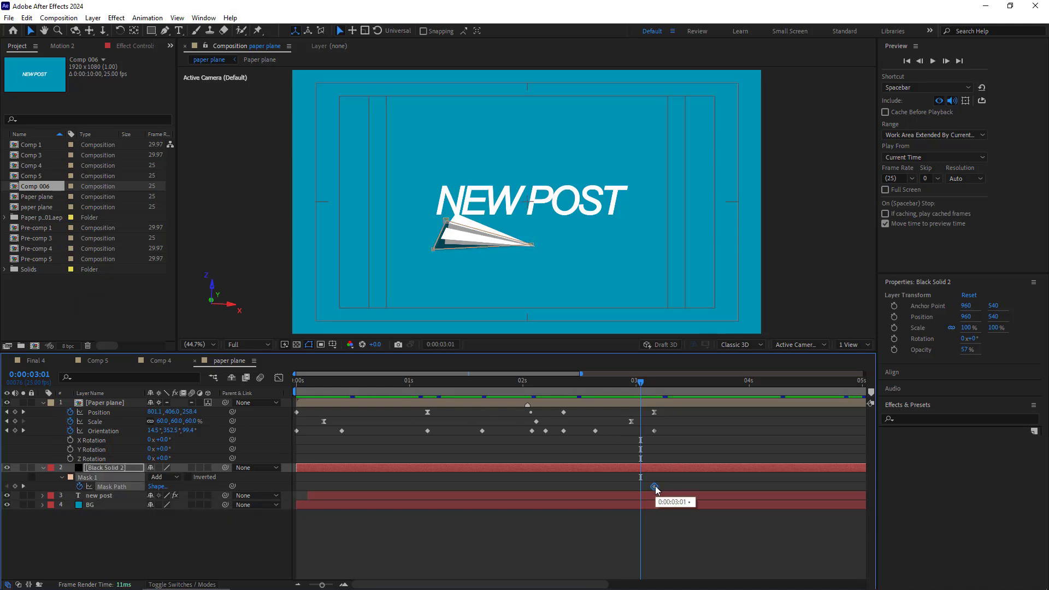
Step: At 0:00:02:11, move the shadow mask under the paper plane and reshape its points to match the plane's angle
{"action": "left_click_drag", "start_coordinate": [641, 385], "coordinate": [573, 390]}
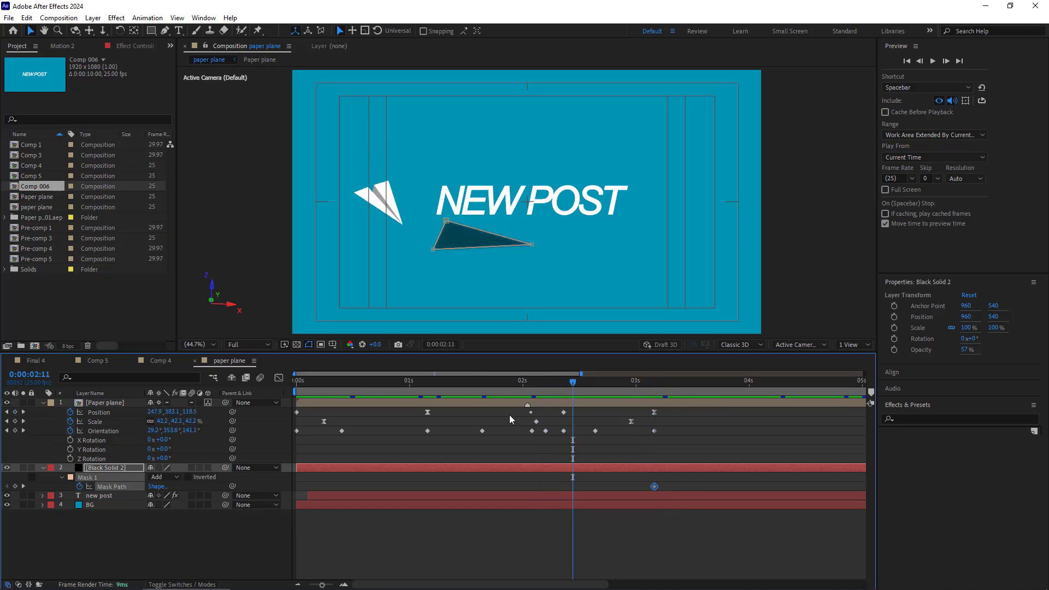
{"action": "left_click_drag", "start_coordinate": [461, 247], "coordinate": [391, 185]}
{"action": "left_click_drag", "start_coordinate": [359, 216], "coordinate": [387, 191]}
{"action": "left_click_drag", "start_coordinate": [458, 211], "coordinate": [418, 231]}
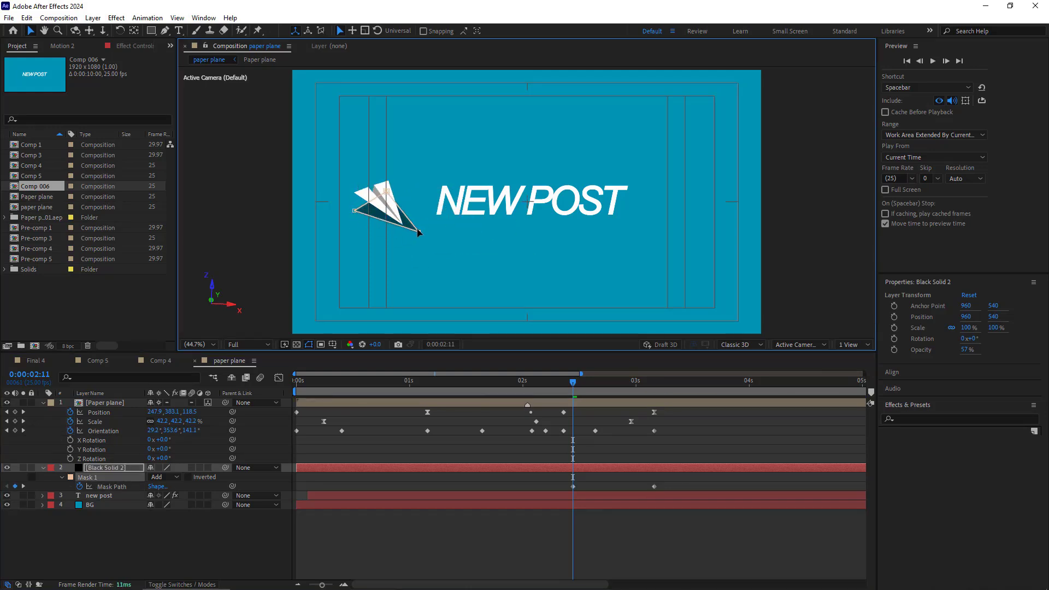
{"action": "left_click_drag", "start_coordinate": [355, 211], "coordinate": [363, 218]}
Step: Apply Easy Ease to the Mask Path keyframe at 0:00:03:04
{"action": "left_click_drag", "start_coordinate": [576, 392], "coordinate": [655, 391]}
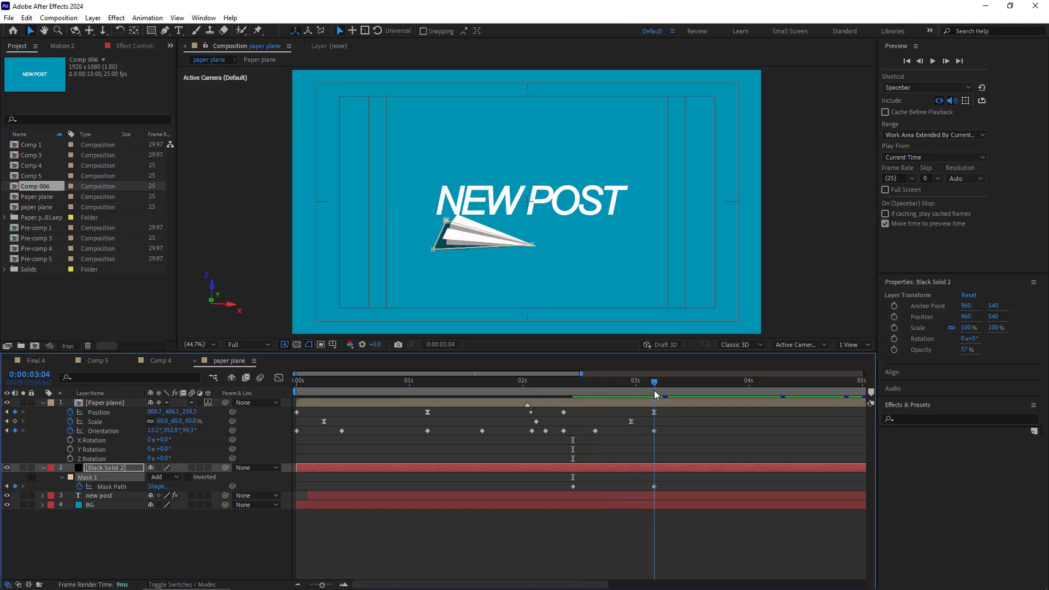
{"action": "right_click", "coordinate": [653, 486]}
{"action": "left_click", "coordinate": [896, 408]}
Step: Reposition the shadow mask under the plane at 0:00:02:21 and shift its points slightly lower at 0:00:03:04
{"action": "left_click_drag", "start_coordinate": [629, 387], "coordinate": [618, 387]}
{"action": "left_click_drag", "start_coordinate": [411, 240], "coordinate": [429, 244]}
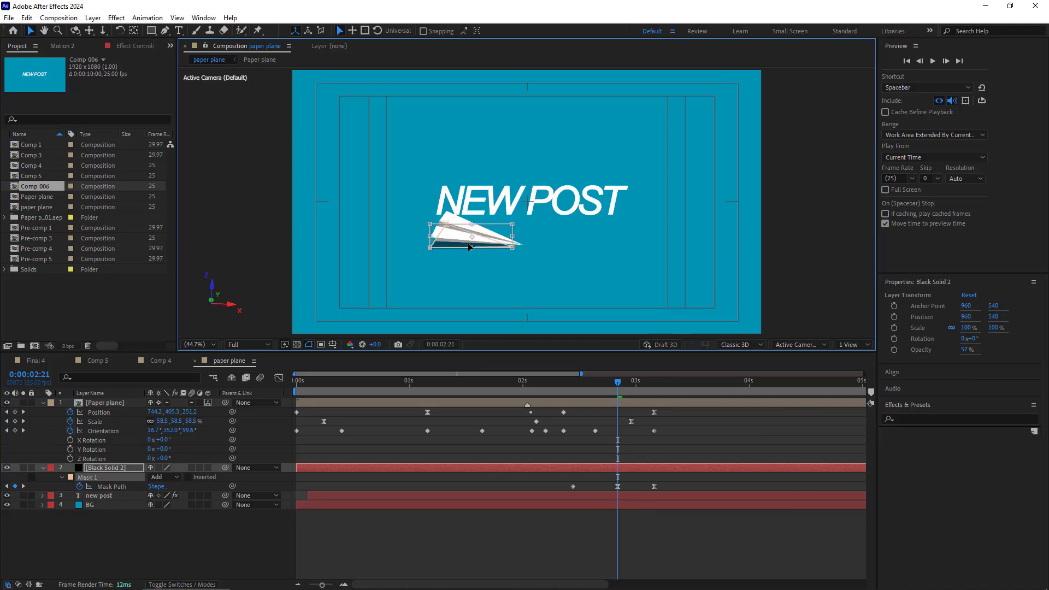
{"action": "left_click_drag", "start_coordinate": [621, 382], "coordinate": [653, 391]}
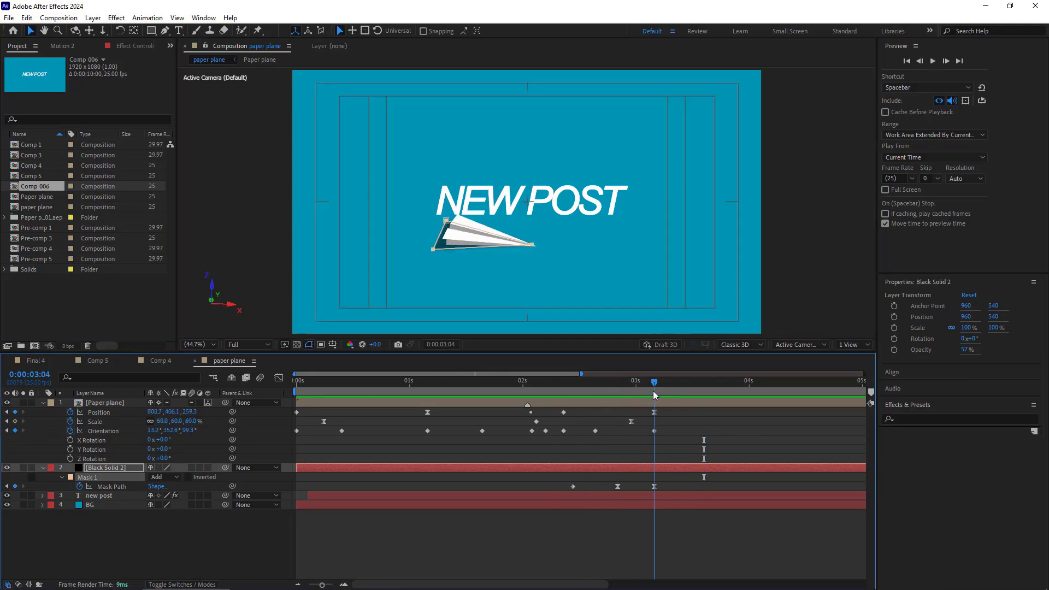
{"action": "left_click", "coordinate": [536, 249]}
{"action": "left_click", "coordinate": [440, 254]}
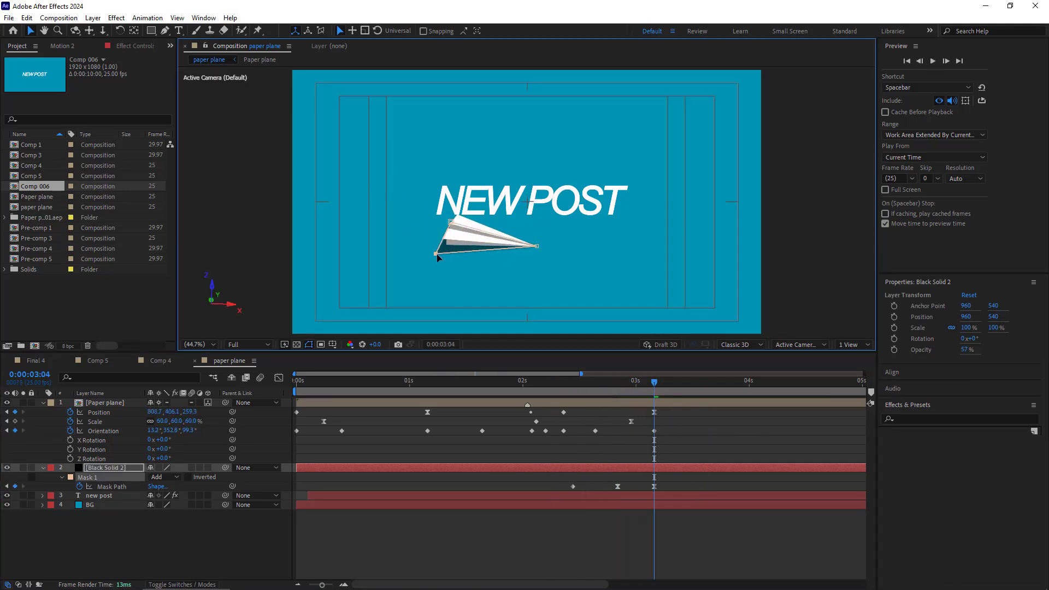
Step: Show the rulers, add a horizontal guide beneath the plane and align the shadow mask with it at 0:00:02:11 and 0:00:02:17
{"action": "left_click_drag", "start_coordinate": [654, 382], "coordinate": [574, 406]}
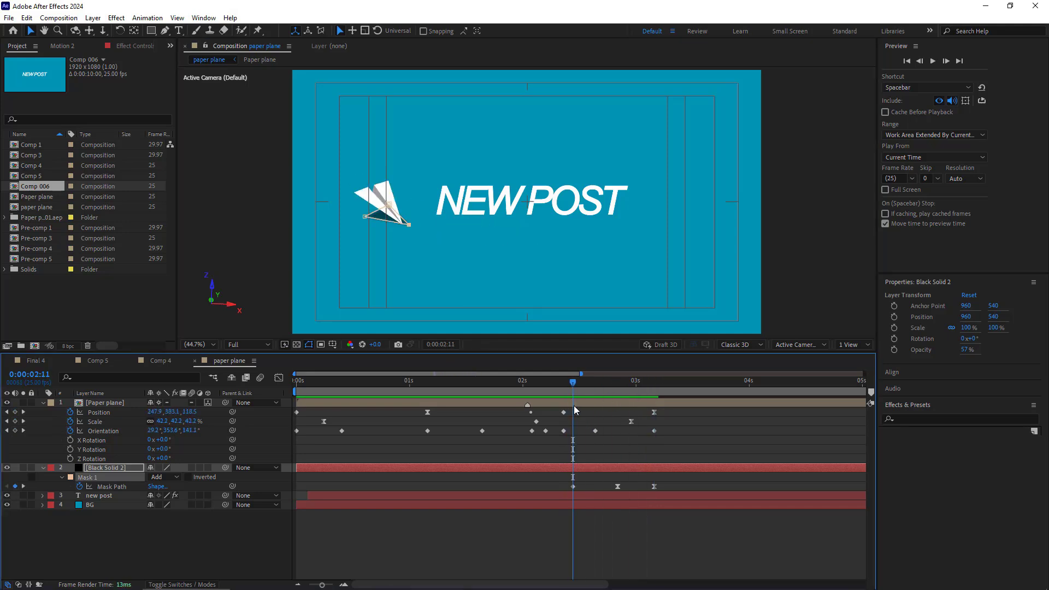
{"action": "key", "text": "ctrl+s"}
{"action": "left_click_drag", "start_coordinate": [409, 225], "coordinate": [391, 245]}
{"action": "key", "text": "ctrl+r"}
{"action": "left_click", "coordinate": [428, 248]}
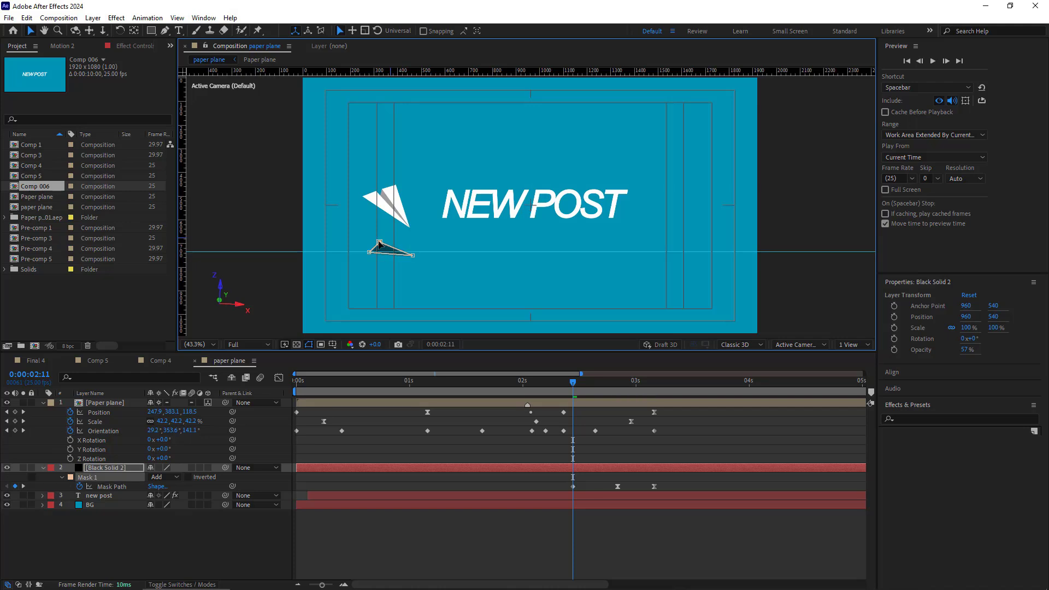
{"action": "left_click_drag", "start_coordinate": [578, 386], "coordinate": [600, 388]}
{"action": "left_click_drag", "start_coordinate": [477, 251], "coordinate": [481, 251]}
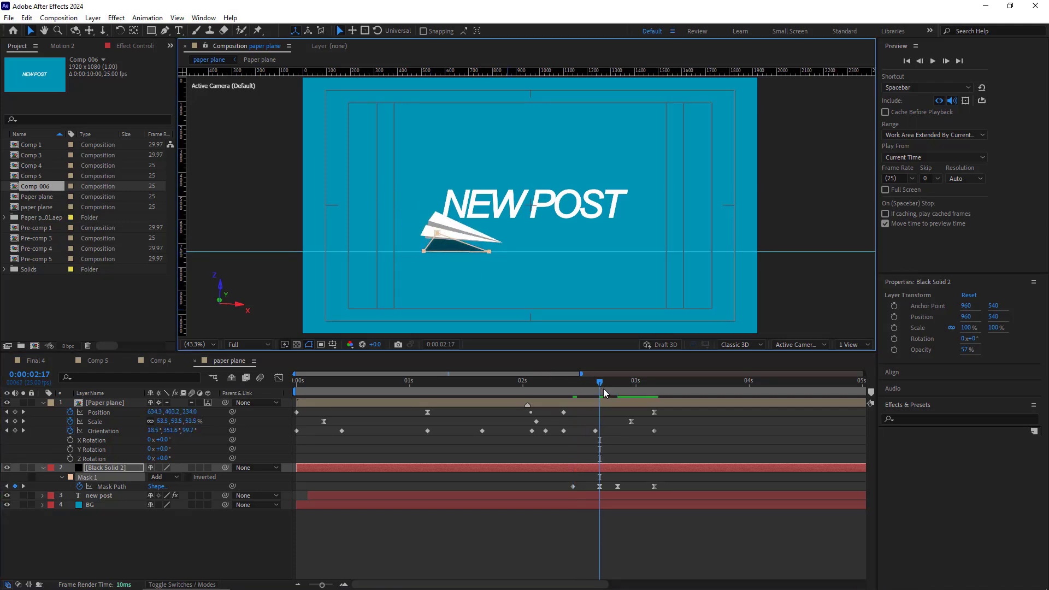
Step: Convert the Mask Path keyframes at 0:00:02:17 and 0:00:02:21 to linear and check the shadow's motion between them
{"action": "left_click", "coordinate": [600, 487], "text": "ctrl"}
{"action": "left_click", "coordinate": [618, 486], "text": "ctrl"}
{"action": "mouse_move", "coordinate": [600, 391]}
{"action": "left_mouse_down"}
{"action": "mouse_move", "coordinate": [653, 399]}
{"action": "mouse_move", "coordinate": [572, 398]}
{"action": "mouse_move", "coordinate": [635, 399]}
{"action": "mouse_move", "coordinate": [613, 402]}
{"action": "left_mouse_up"}
{"action": "left_click", "coordinate": [580, 446]}
{"action": "key", "text": "ctrl+z"}
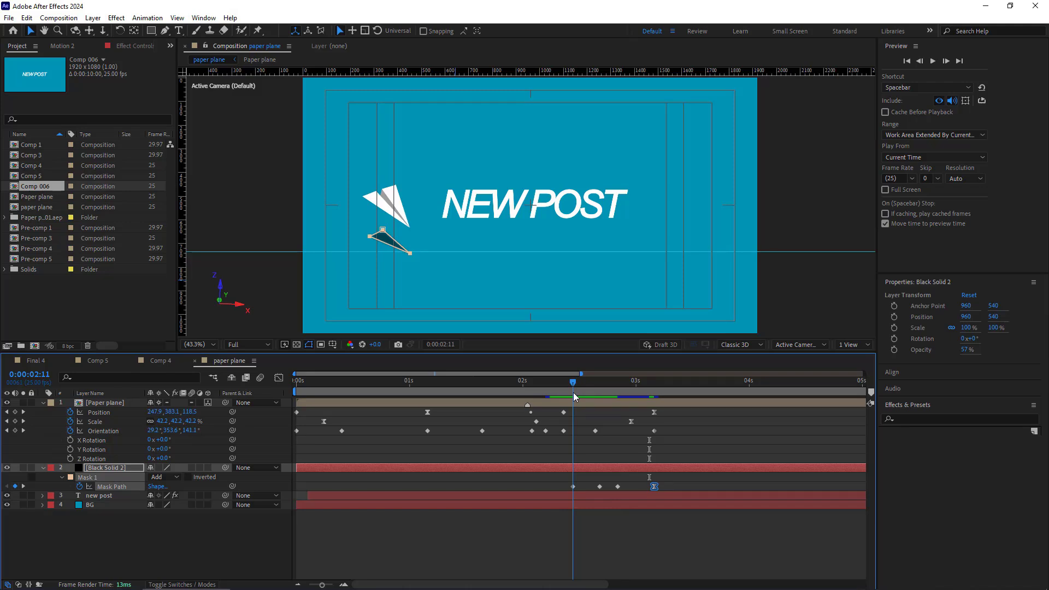
Step: Keyframe the black solid's Opacity so the shadow fades in from 0% to 57% starting around 0:00:02:11
{"action": "key", "text": "t"}
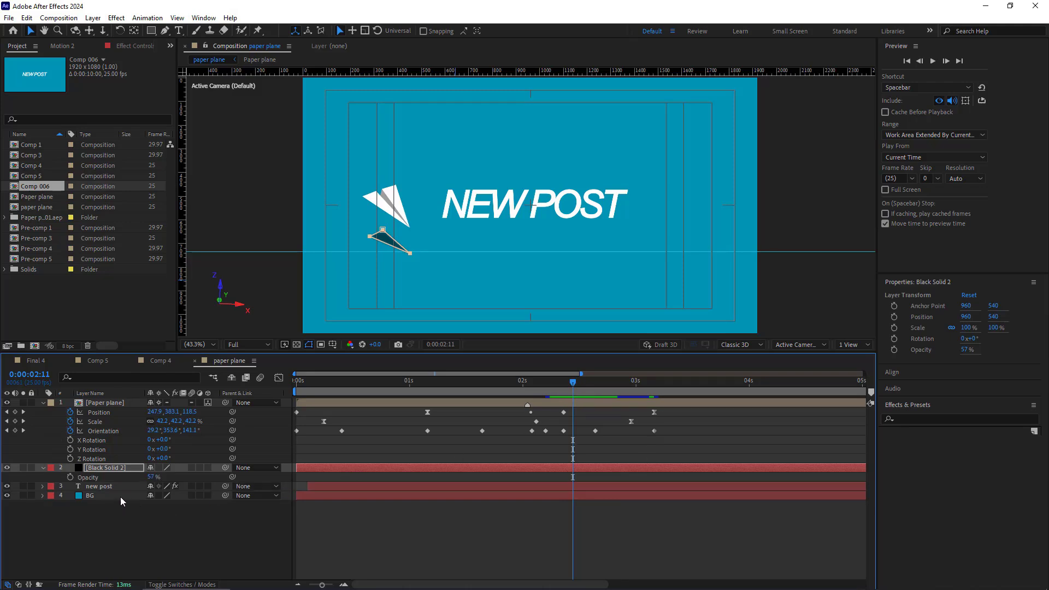
{"action": "left_click", "coordinate": [71, 477]}
{"action": "left_click_drag", "start_coordinate": [578, 480], "coordinate": [582, 480]}
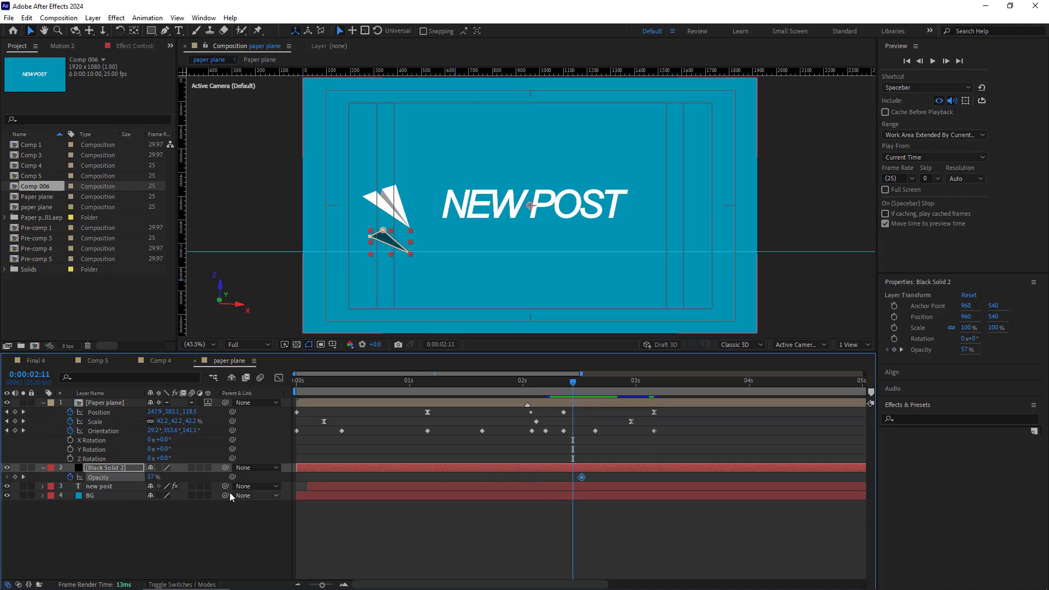
{"action": "left_click", "coordinate": [152, 477]}
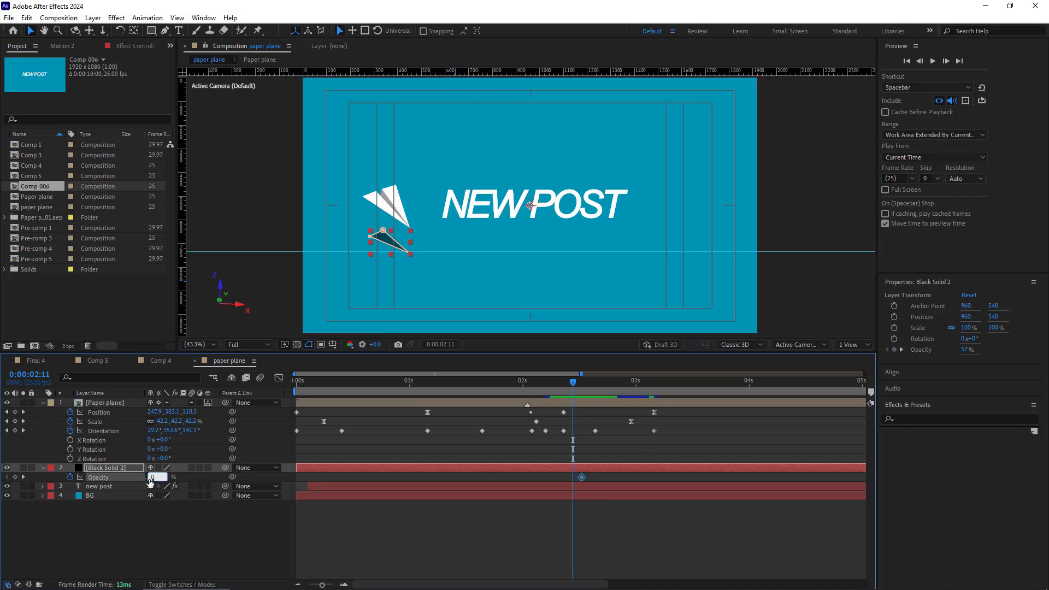
{"action": "type", "text": "0"}
{"action": "key", "text": "Return"}
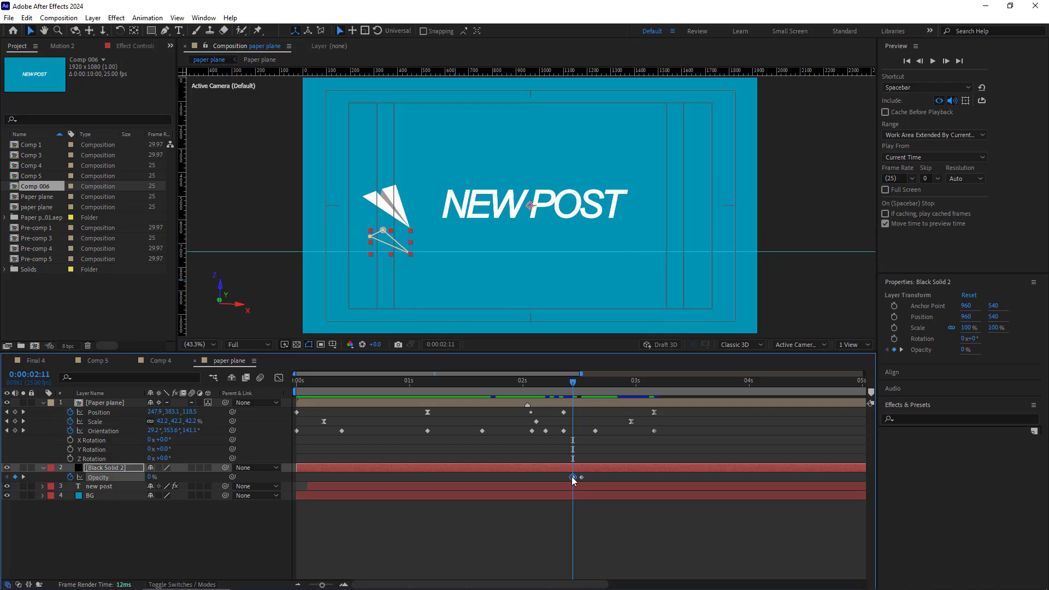
{"action": "left_click_drag", "start_coordinate": [572, 476], "coordinate": [563, 476]}
Step: Preview the animation from the start and examine how the shadow follows the plane as it lands under the text
{"action": "mouse_move", "coordinate": [569, 387]}
{"action": "left_mouse_down"}
{"action": "mouse_move", "coordinate": [543, 385]}
{"action": "mouse_move", "coordinate": [592, 386]}
{"action": "mouse_move", "coordinate": [578, 386]}
{"action": "left_mouse_up"}
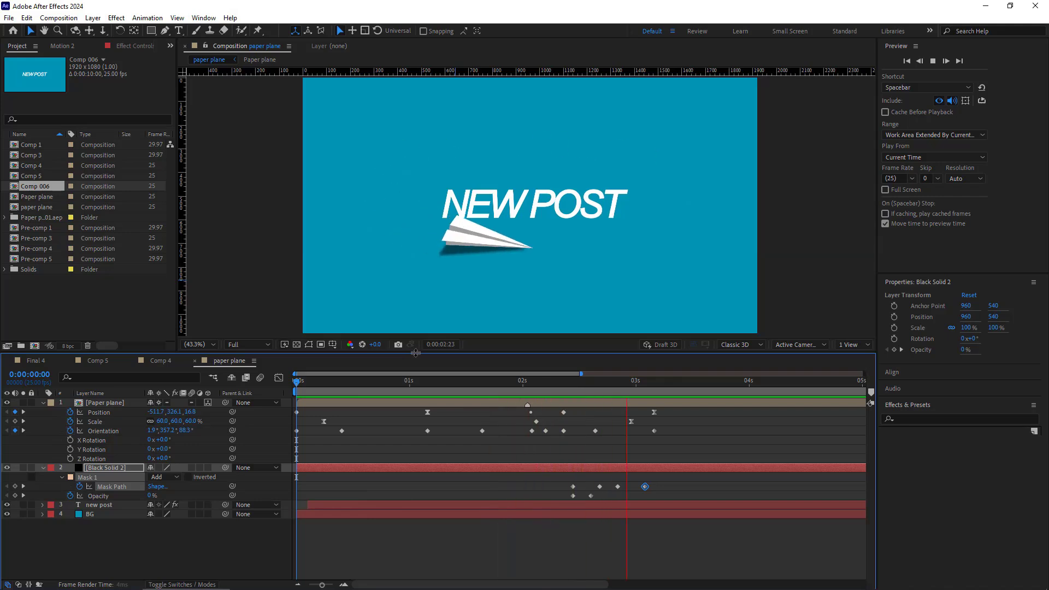
{"action": "key", "text": "space"}
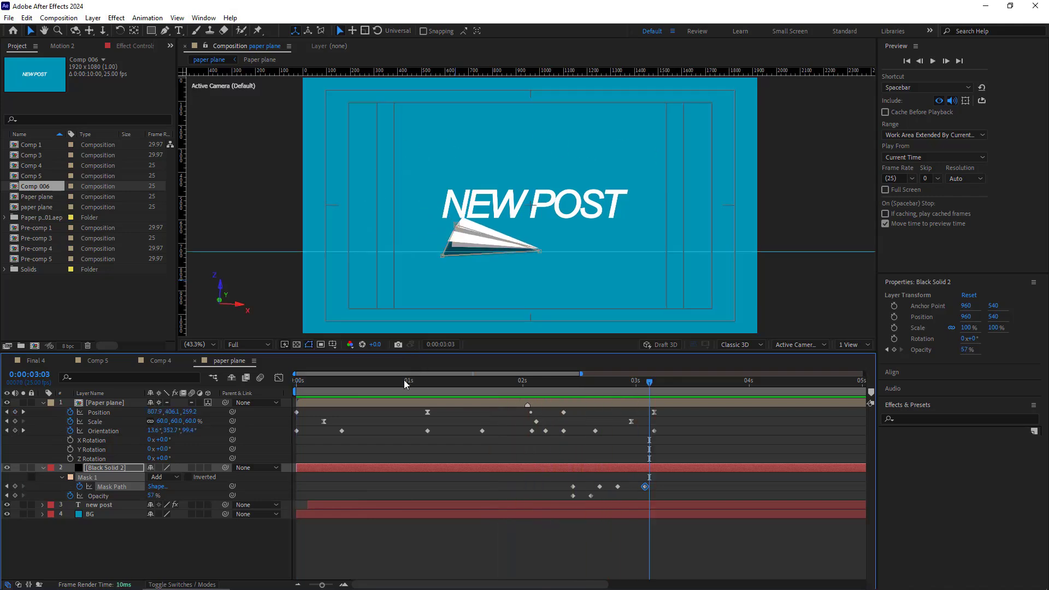
{"action": "left_click", "coordinate": [299, 384]}
{"action": "key", "text": "space"}
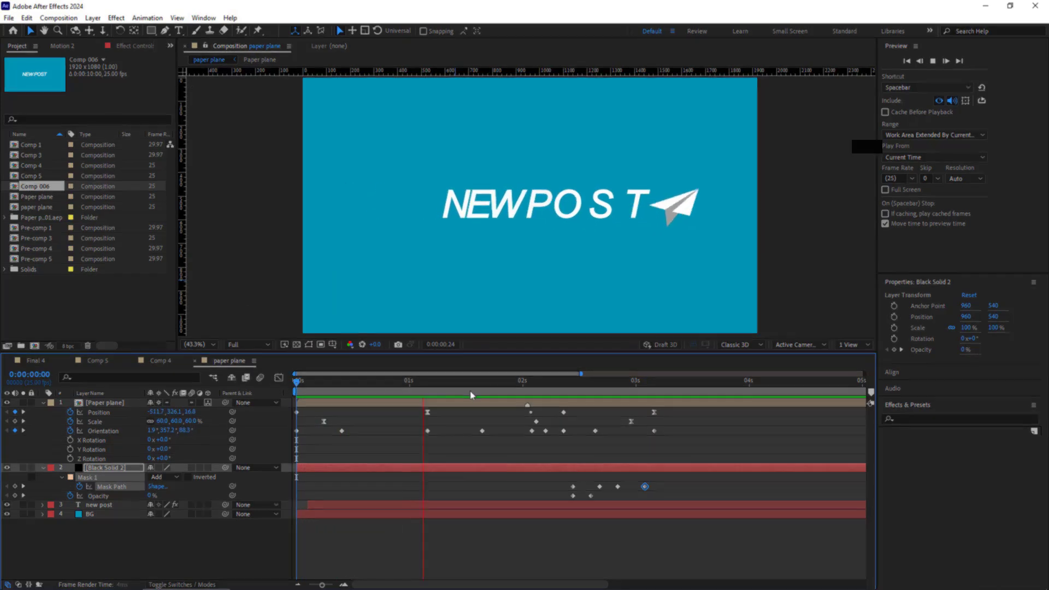
{"action": "key", "text": "space"}
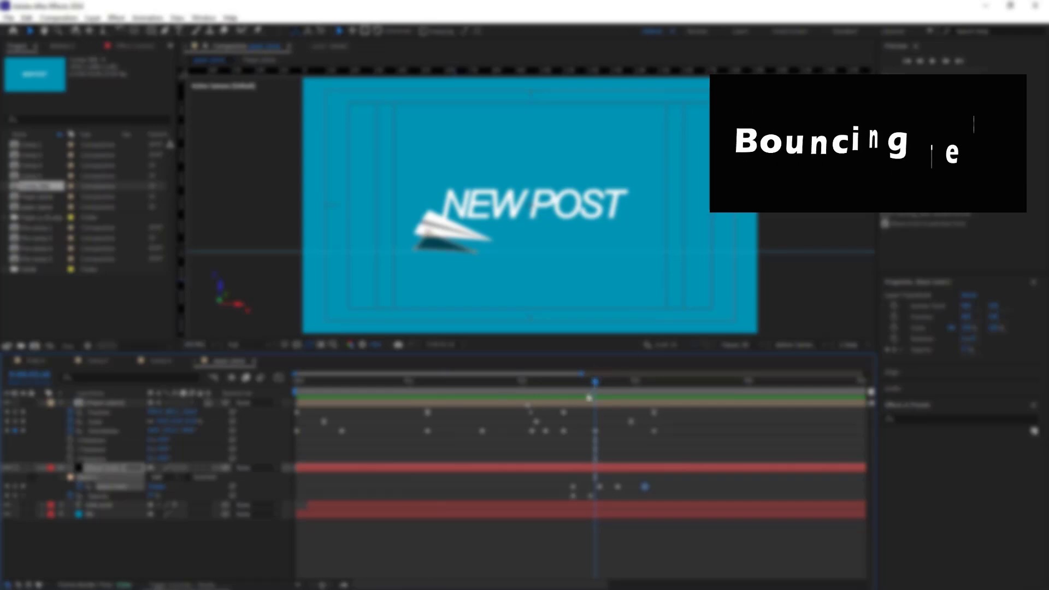
{"action": "left_click_drag", "start_coordinate": [595, 381], "coordinate": [623, 381]}
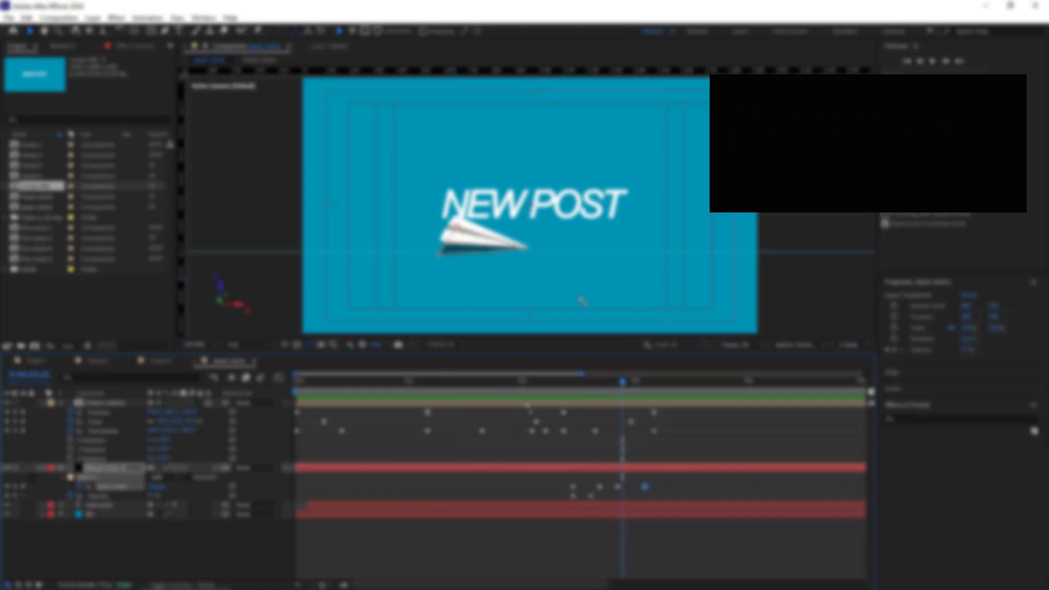